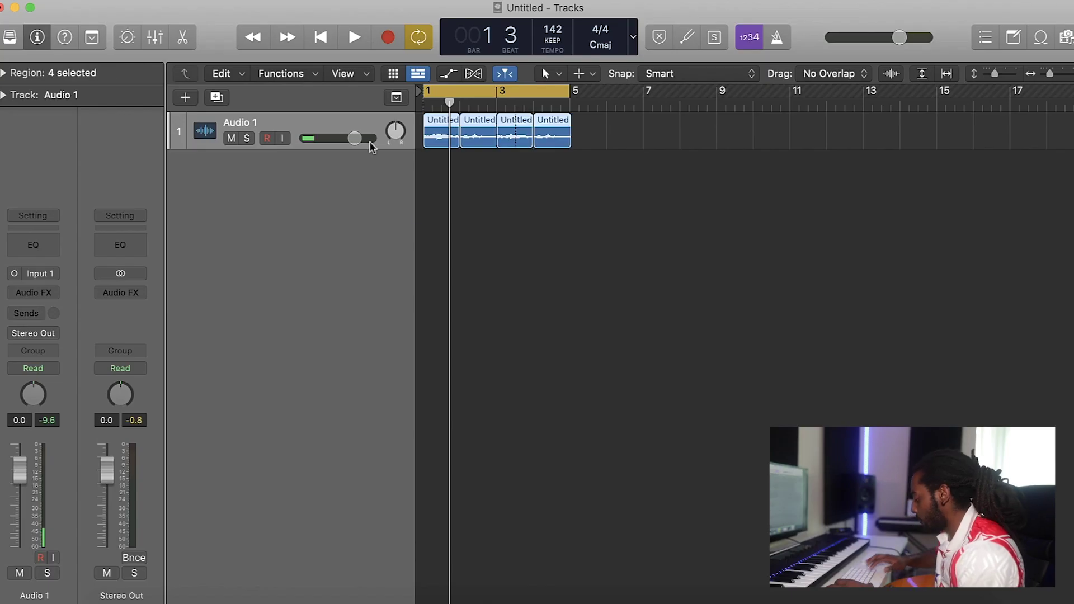
Join the four selected regions on the Audio 1 track into a single region and play it.
{"action": "key", "text": "super+j"}
{"action": "left_click", "coordinate": [642, 218]}
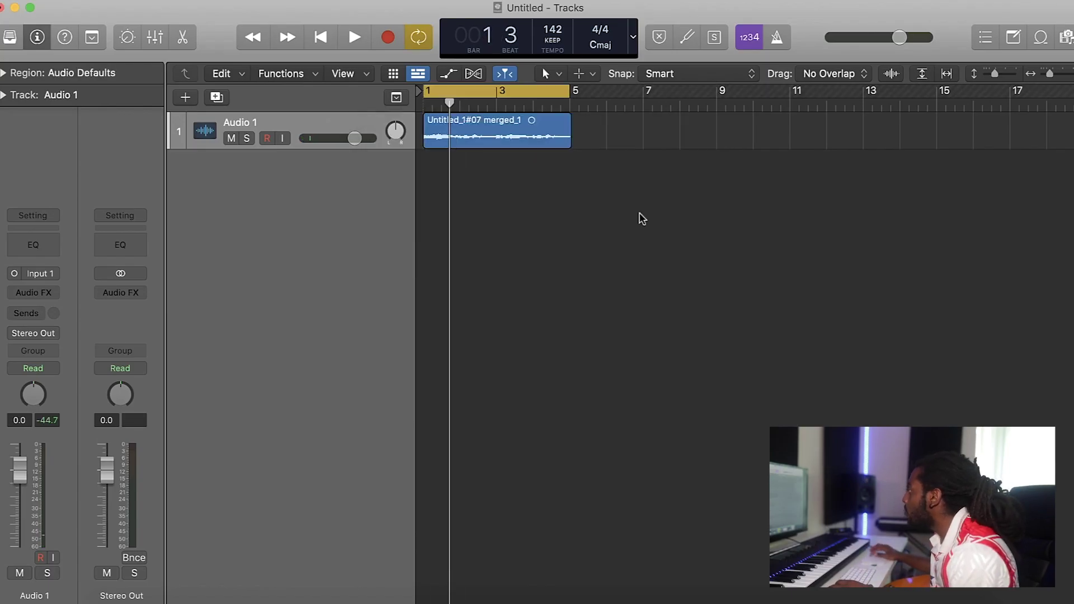
{"action": "key", "text": "space"}
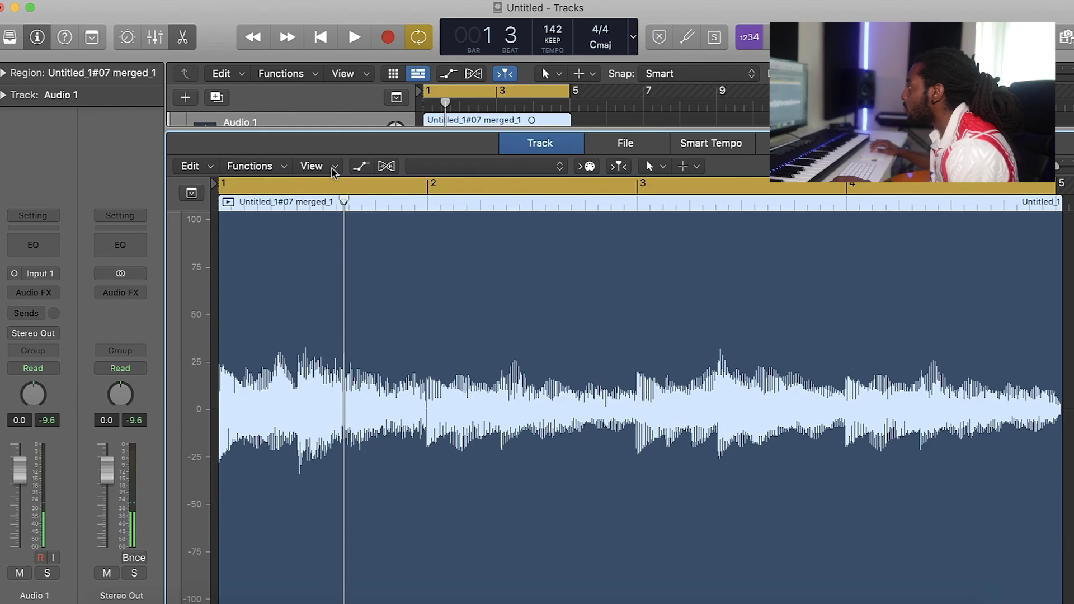
Turn on Flex for the Audio 1 track and set its mode to Flex Time - Rhythmic.
{"action": "left_click", "coordinate": [388, 168]}
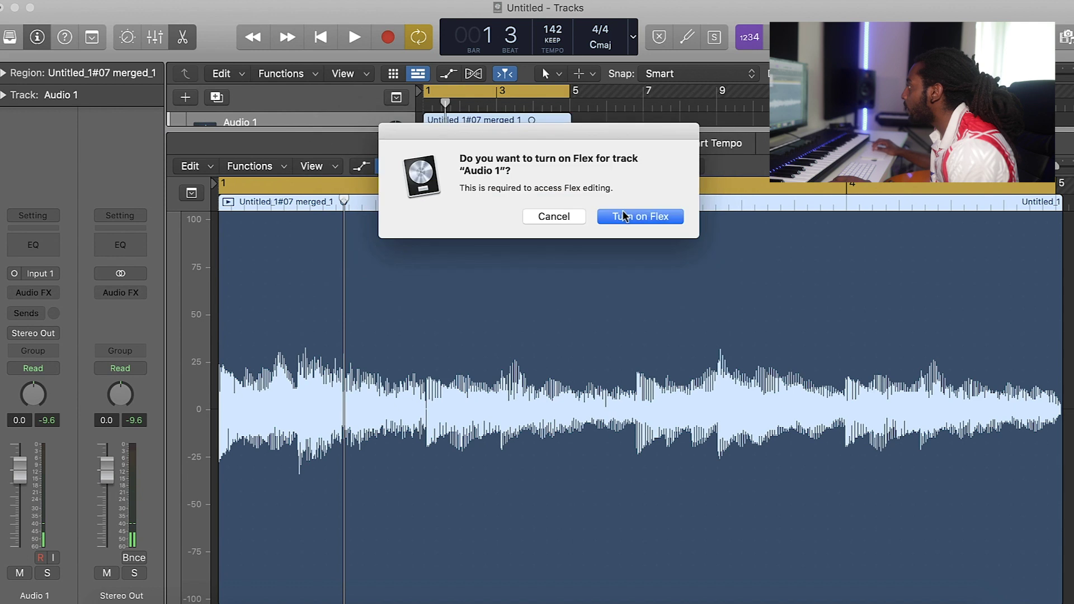
{"action": "left_click", "coordinate": [628, 216]}
{"action": "left_click", "coordinate": [456, 166]}
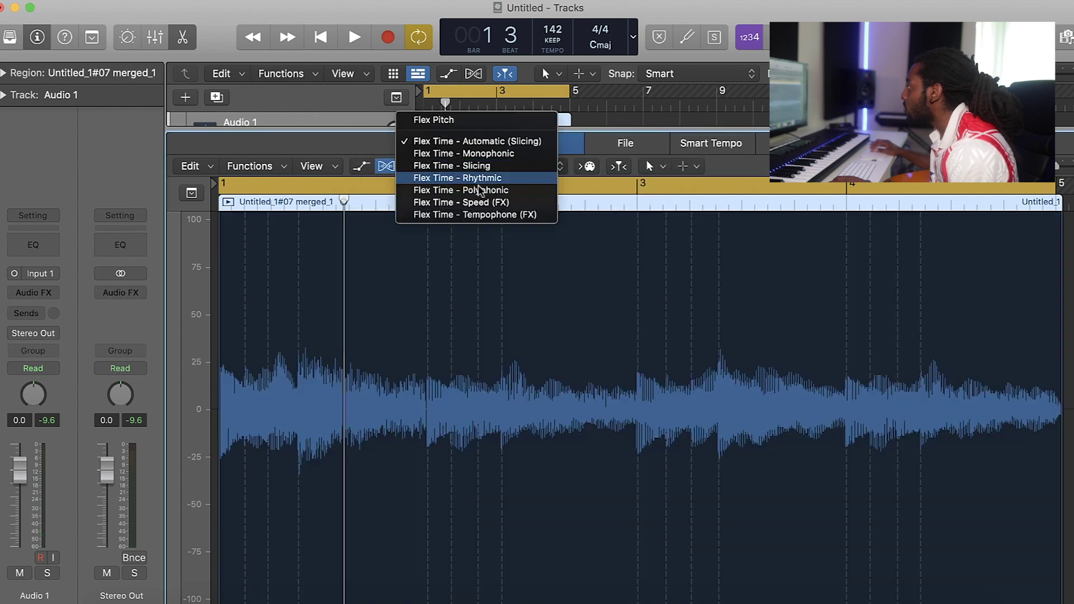
{"action": "left_click", "coordinate": [459, 178]}
Align the bar 1 transients of the merged region with the grid, placing flex markers on 1 1 3, 1 2 and 1 2 3.
{"action": "key", "text": "i"}
{"action": "key", "text": "space"}
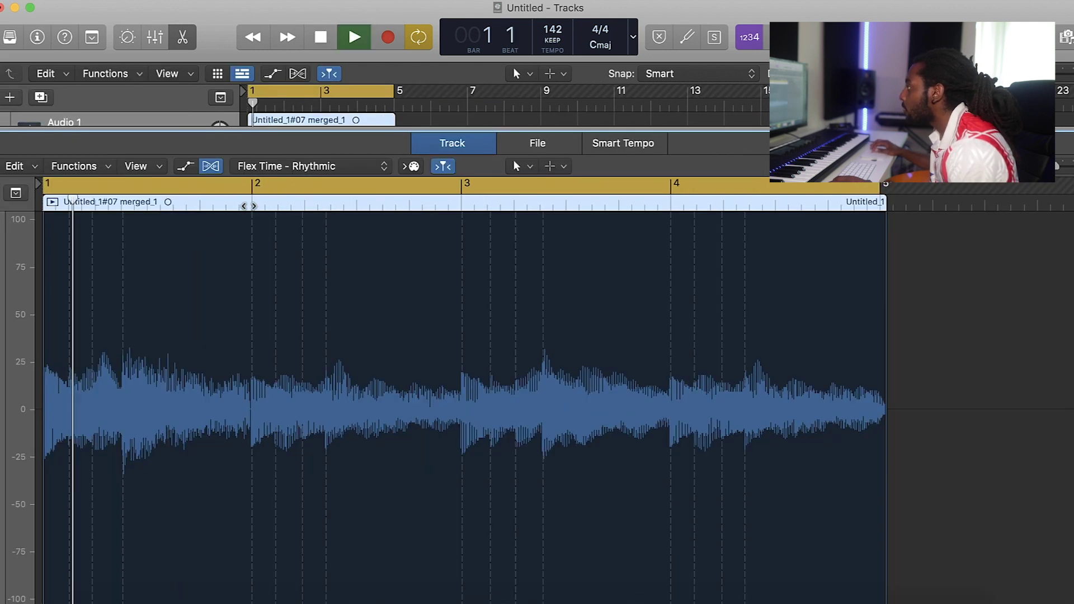
{"action": "key", "text": "space"}
{"action": "left_click_drag", "start_coordinate": [1055, 167], "coordinate": [1060, 167]}
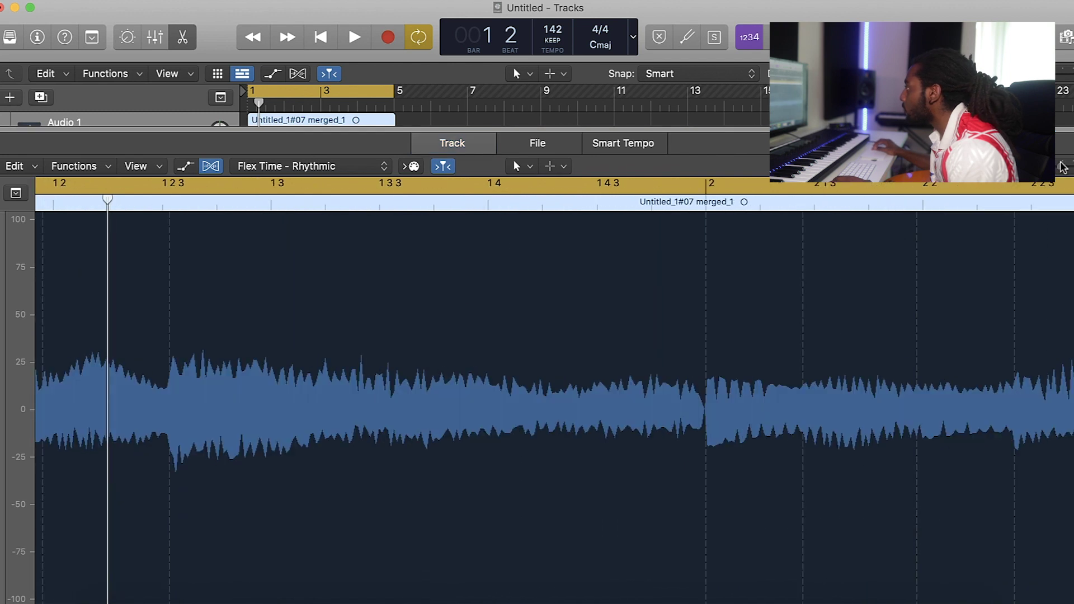
{"action": "scroll", "coordinate": [448, 345], "scroll_direction": "left", "scroll_amount": 4}
{"action": "key", "text": "space"}
{"action": "key", "text": "space"}
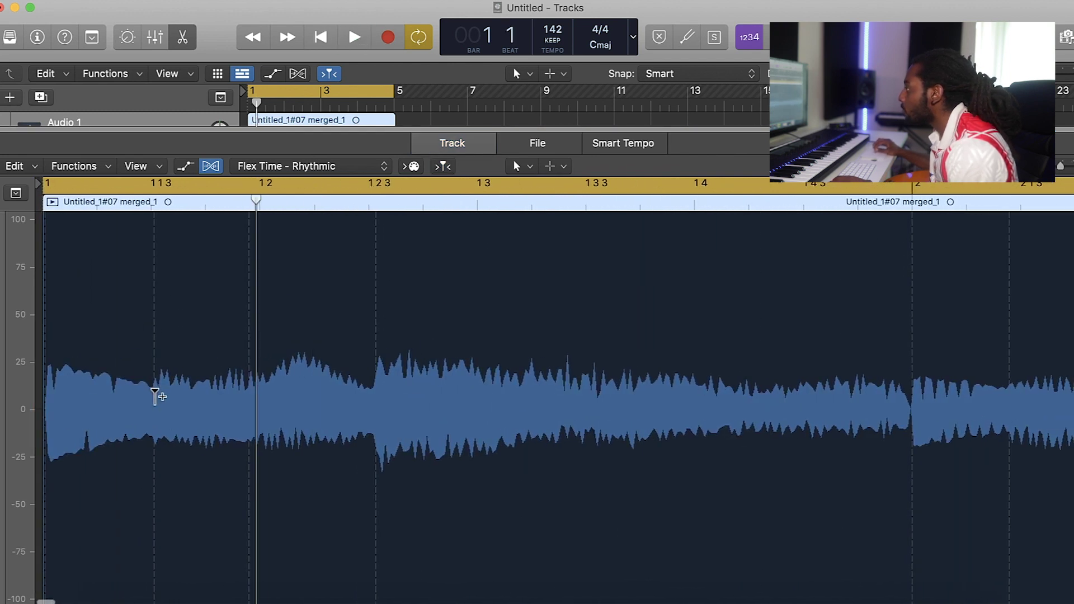
{"action": "mouse_move", "coordinate": [156, 394]}
{"action": "left_mouse_down"}
{"action": "mouse_move", "coordinate": [144, 394]}
{"action": "mouse_move", "coordinate": [154, 398]}
{"action": "left_mouse_up"}
{"action": "left_click_drag", "start_coordinate": [253, 387], "coordinate": [259, 386]}
{"action": "key", "text": "space"}
{"action": "left_click_drag", "start_coordinate": [387, 389], "coordinate": [369, 388]}
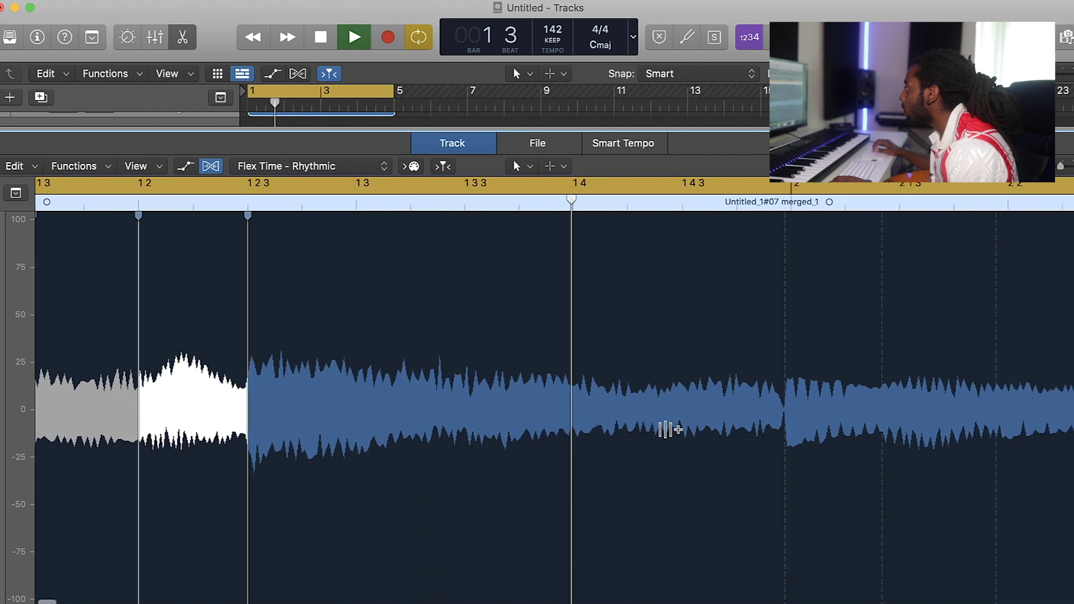
Move the first bar 2 transient of the merged region onto the start of bar 2 and listen to the timing.
{"action": "key", "text": "space"}
{"action": "left_click_drag", "start_coordinate": [575, 410], "coordinate": [586, 410]}
{"action": "key", "text": "space"}
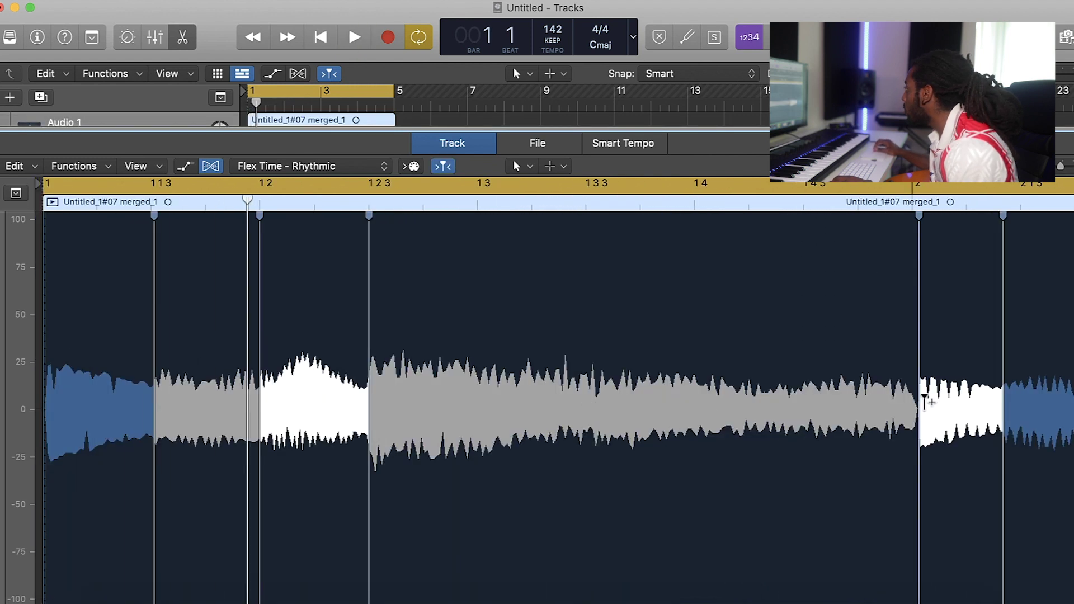
{"action": "scroll", "coordinate": [848, 406], "scroll_direction": "right", "scroll_amount": 3}
{"action": "key", "text": "space"}
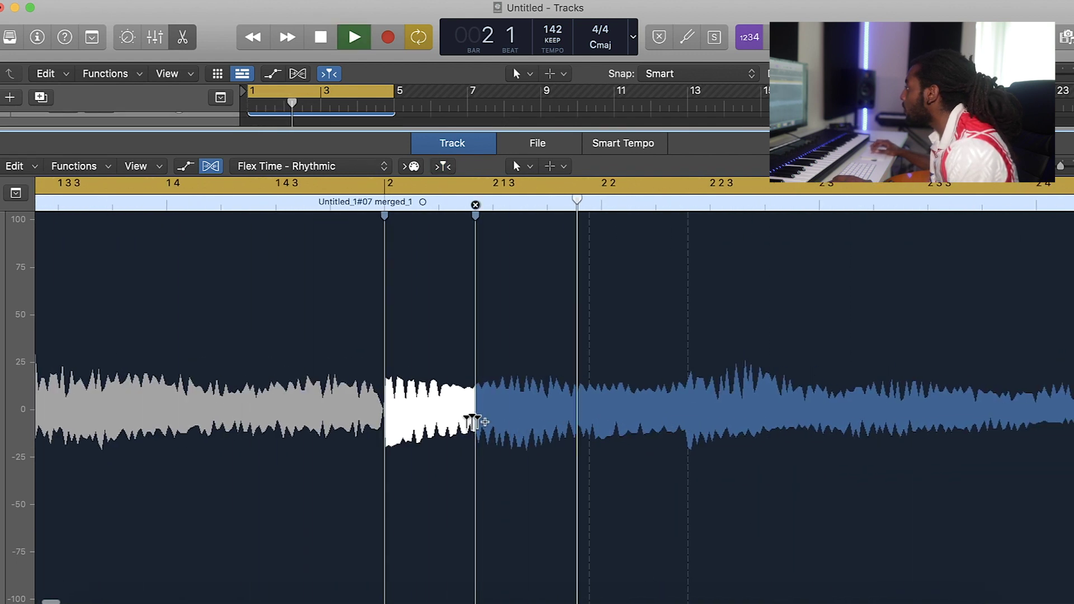
Move the next two bar 2 transients onto 2 1 3 and 2 2, playing the loop to check the timing.
{"action": "key", "text": "space"}
{"action": "left_click_drag", "start_coordinate": [475, 421], "coordinate": [493, 425]}
{"action": "key", "text": "space"}
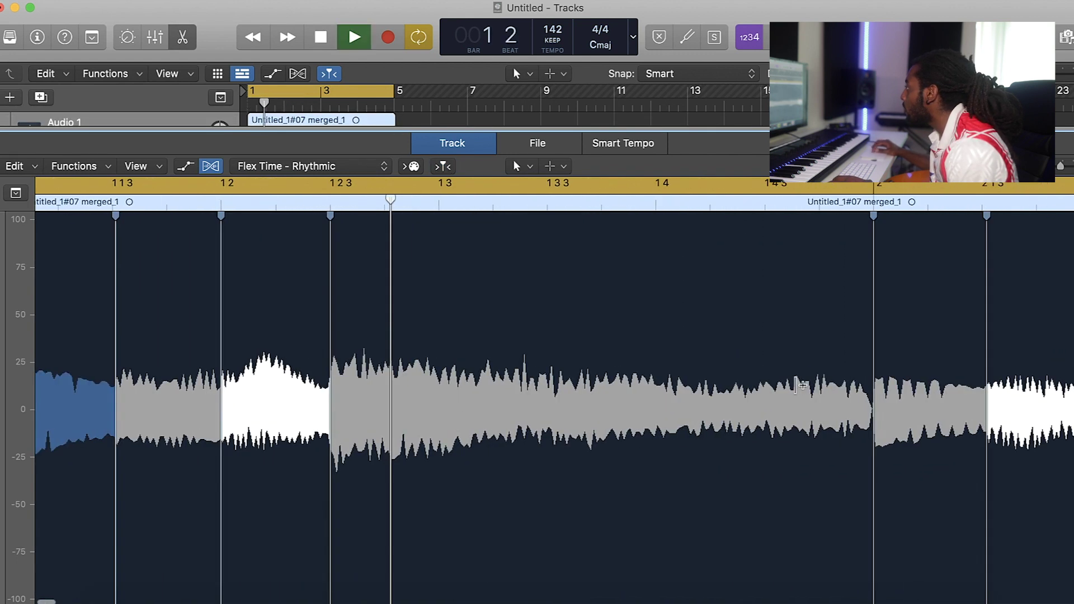
{"action": "key", "text": "space"}
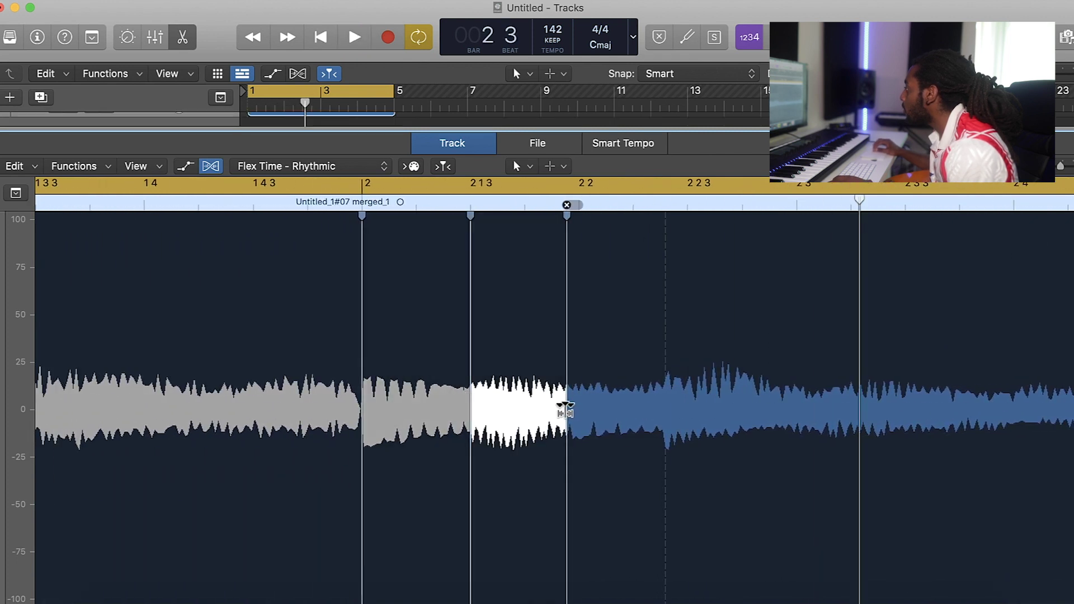
{"action": "left_click_drag", "start_coordinate": [567, 407], "coordinate": [576, 408]}
{"action": "key", "text": "space"}
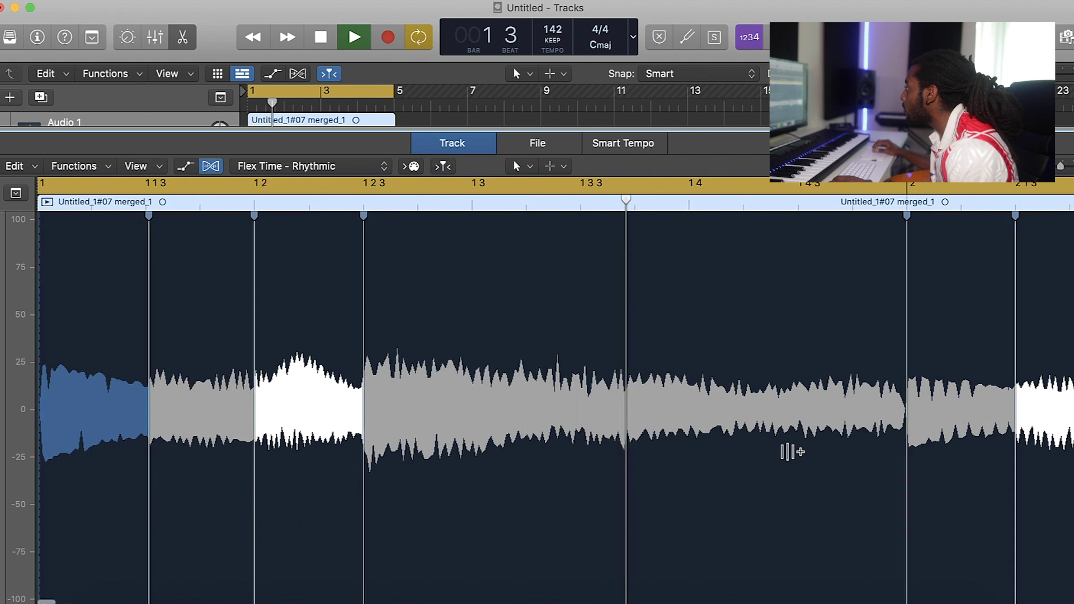
{"action": "scroll", "coordinate": [792, 451], "scroll_direction": "right", "scroll_amount": 4}
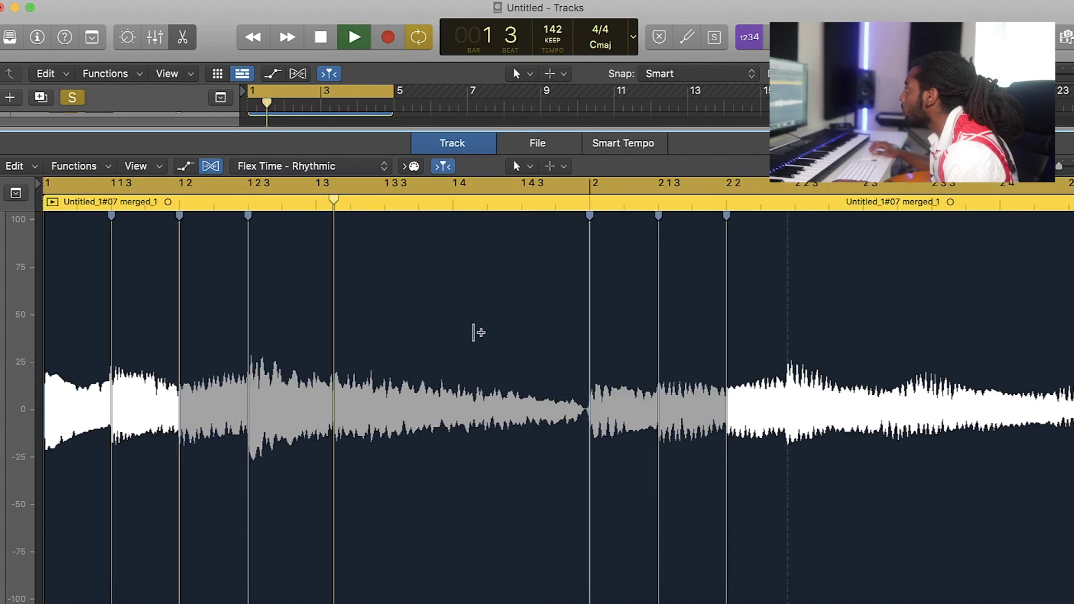
Close the audio editor, show the inspector and add a Bus 1 send to Audio 1.
{"action": "left_click", "coordinate": [183, 37]}
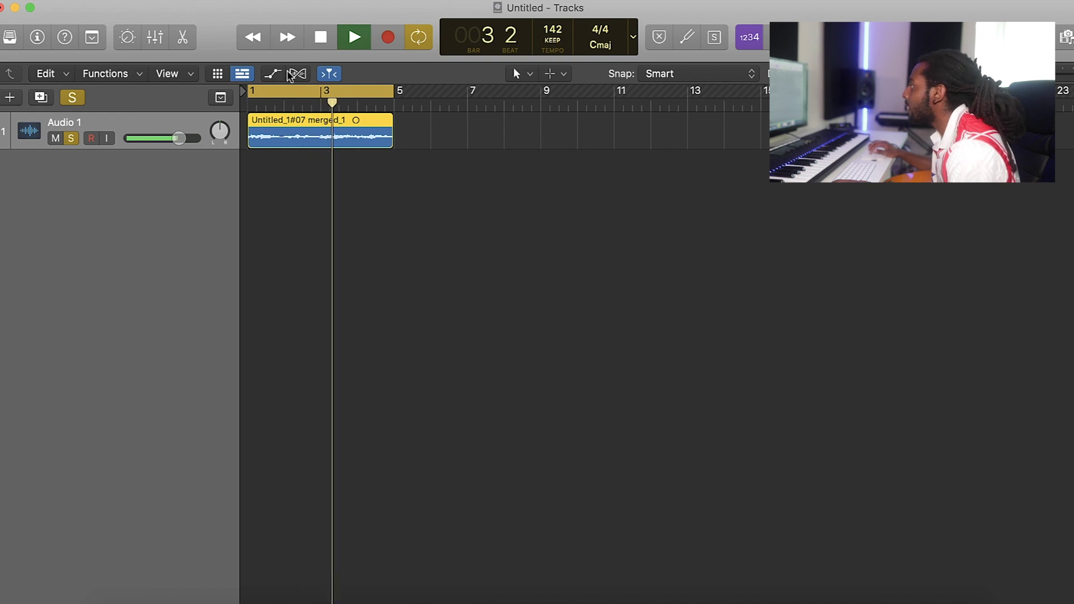
{"action": "left_click", "coordinate": [37, 37]}
{"action": "key", "text": "space"}
{"action": "left_click", "coordinate": [28, 313]}
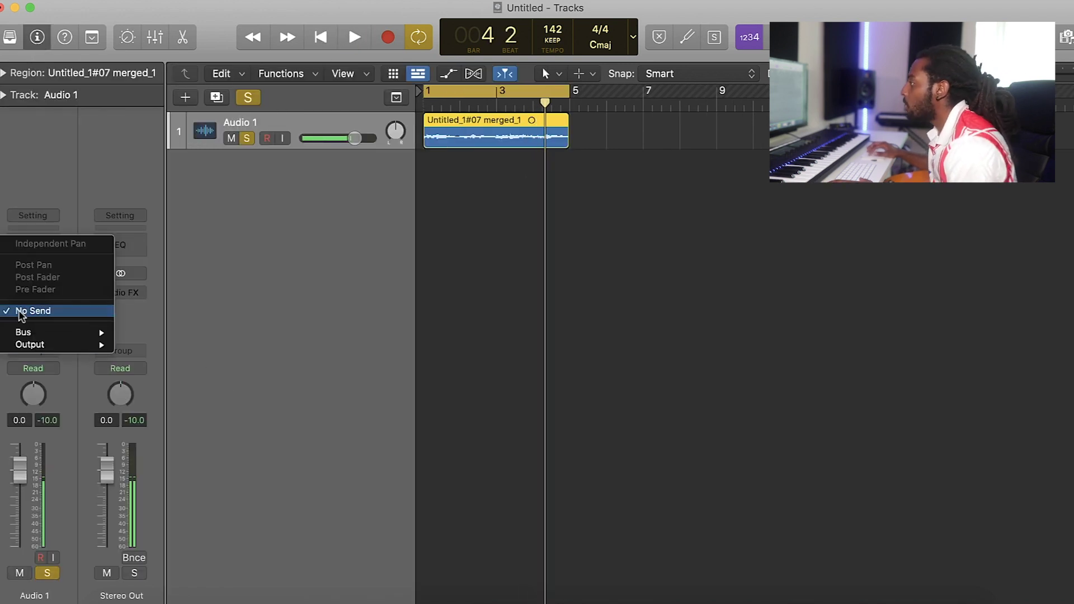
{"action": "mouse_move", "coordinate": [53, 333]}
{"action": "left_click", "coordinate": [158, 123]}
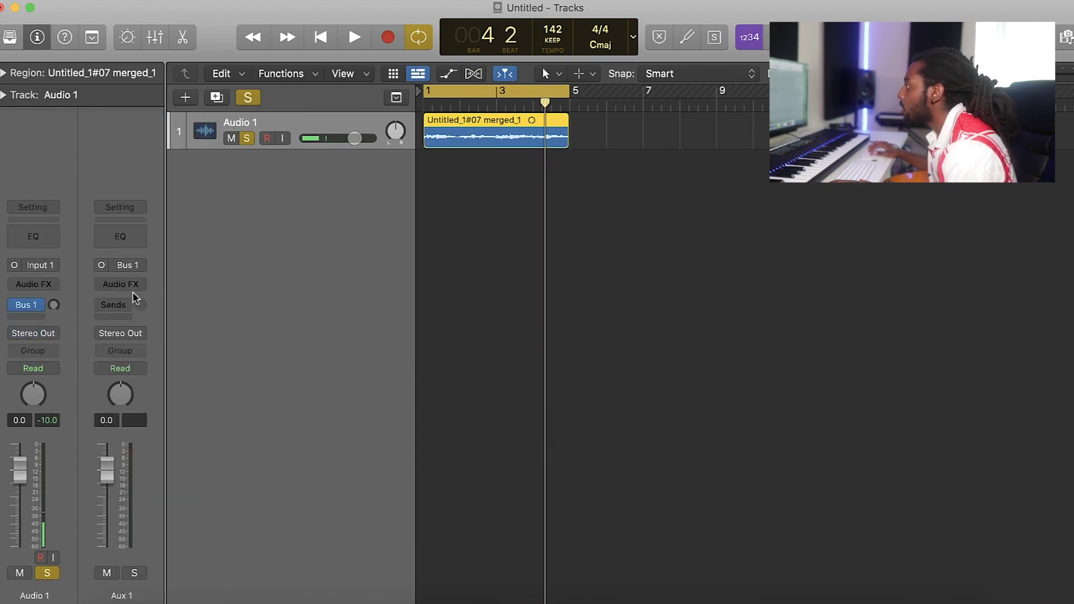
Insert Guitar Rig 5 FX on Aux 1 with the Prince in the Rain preset and set Audio 1's Bus 1 send to -9.4 dB.
{"action": "left_click", "coordinate": [132, 284]}
{"action": "mouse_move", "coordinate": [185, 554]}
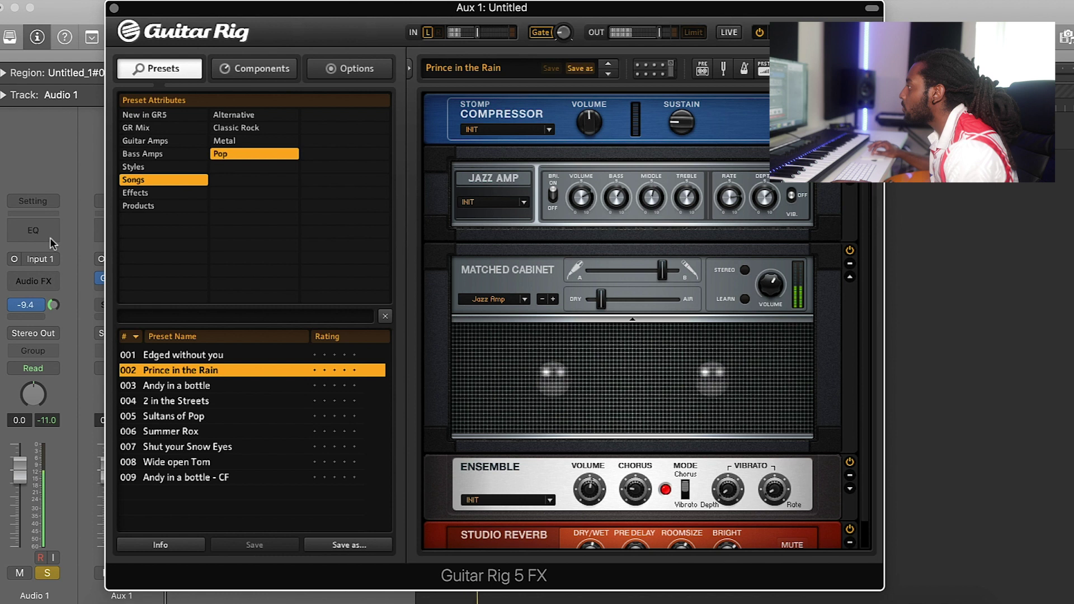
{"action": "left_click", "coordinate": [114, 7]}
Add a second send to Audio 1, routed to Bus 2.
{"action": "left_click", "coordinate": [35, 316]}
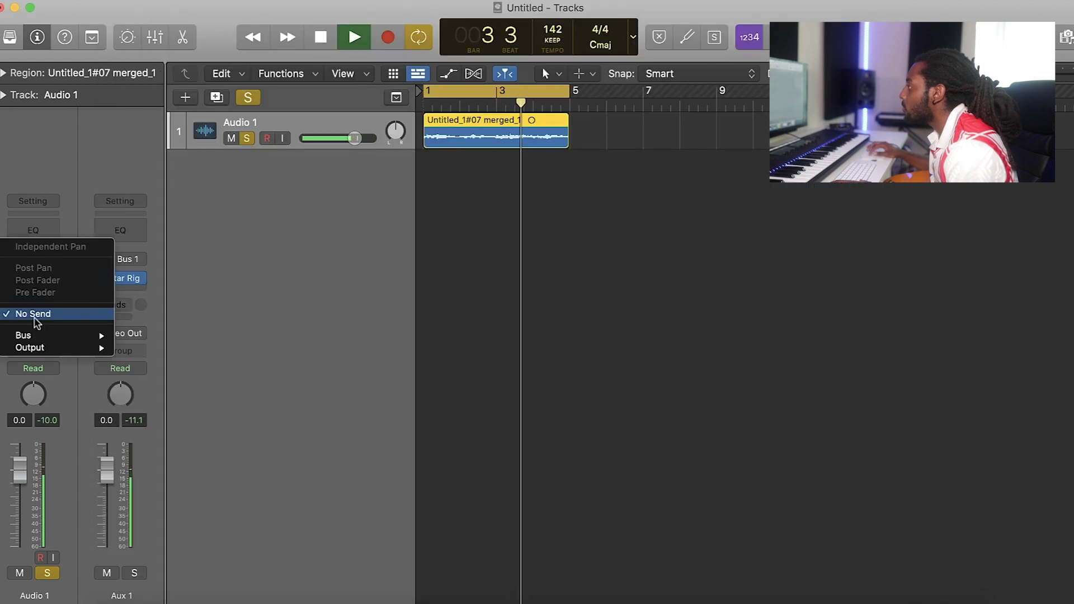
{"action": "mouse_move", "coordinate": [44, 336]}
{"action": "left_click", "coordinate": [149, 132]}
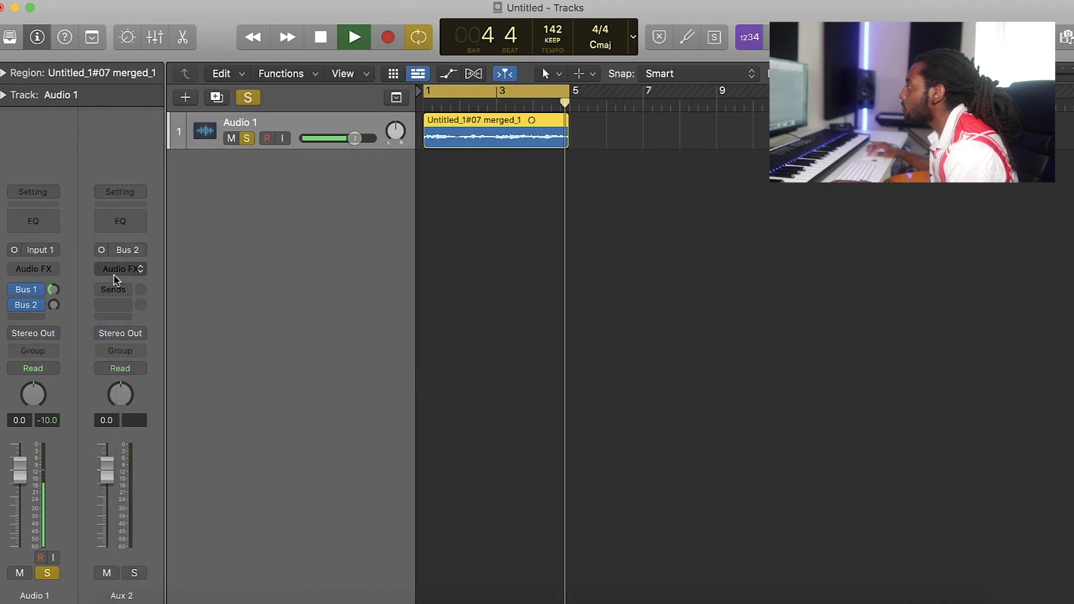
Insert the Space Designer reverb on Aux 2 and adjust Audio 1's Bus 2 send level.
{"action": "left_click", "coordinate": [114, 273]}
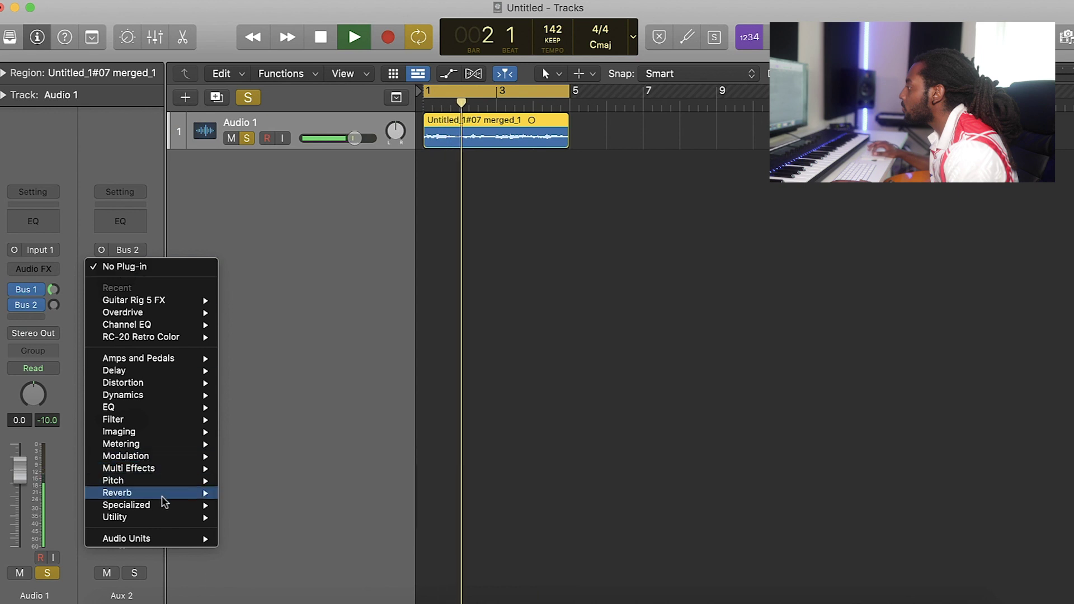
{"action": "mouse_move", "coordinate": [164, 502]}
{"action": "mouse_move", "coordinate": [310, 531]}
{"action": "left_click", "coordinate": [360, 525]}
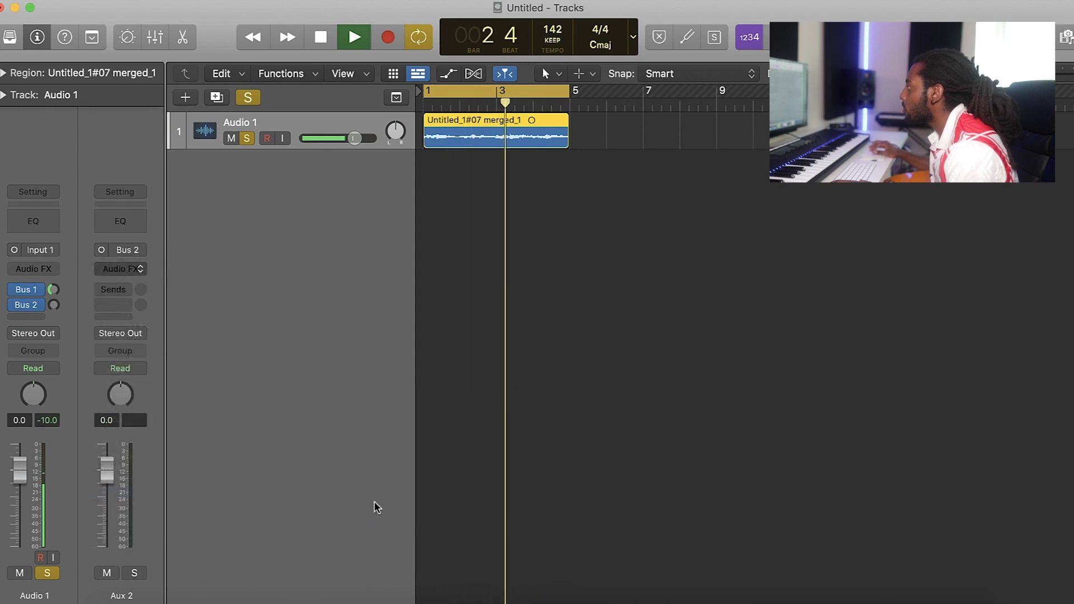
{"action": "left_click", "coordinate": [345, 190]}
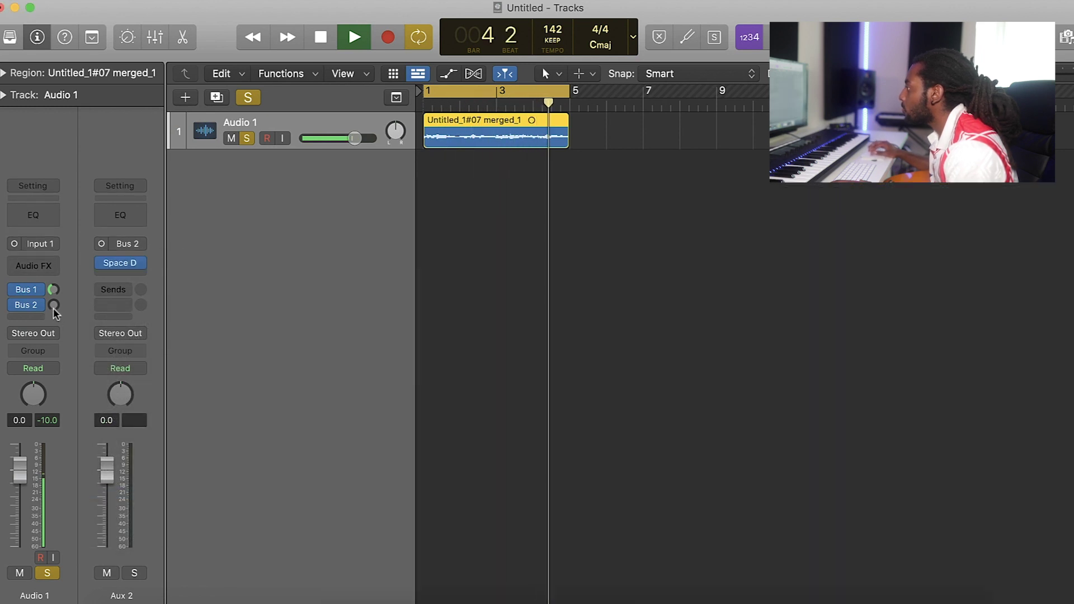
{"action": "mouse_move", "coordinate": [53, 307]}
{"action": "left_mouse_down"}
{"action": "mouse_move", "coordinate": [44, 259]}
{"action": "mouse_move", "coordinate": [54, 313]}
{"action": "left_mouse_up"}
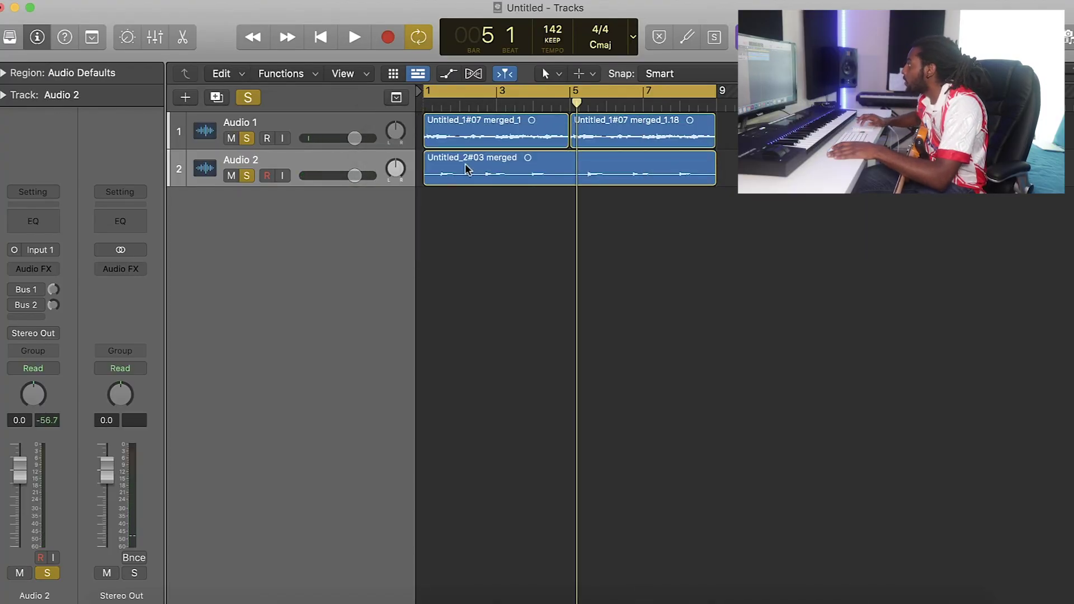
Join the two Audio 2 regions and set the merged region's flex mode to Flex Time - Rhythmic in the audio editor.
{"action": "double_click", "coordinate": [468, 168]}
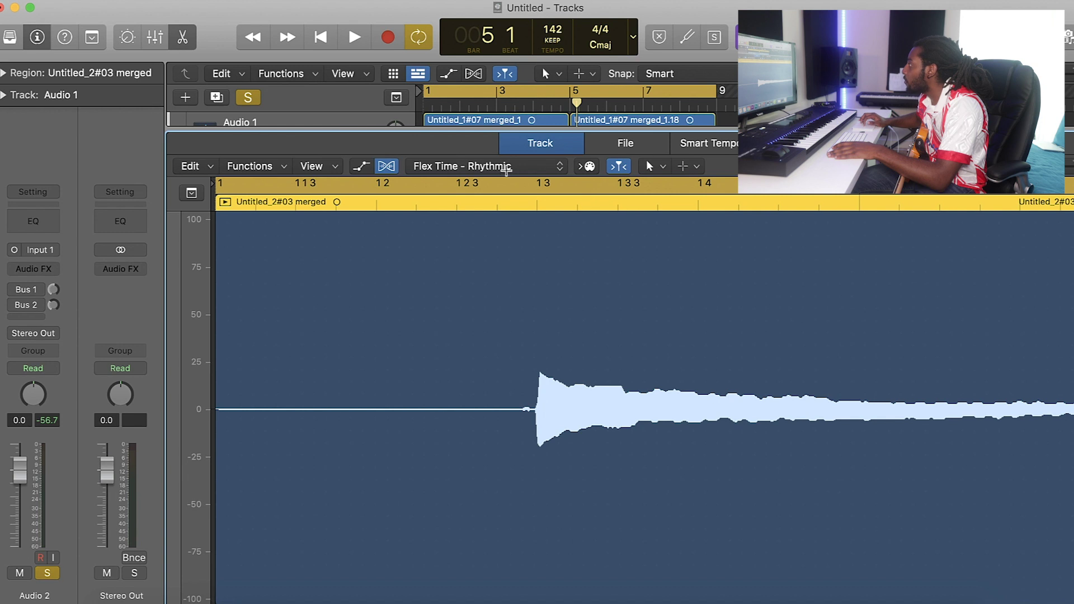
{"action": "left_click", "coordinate": [37, 37]}
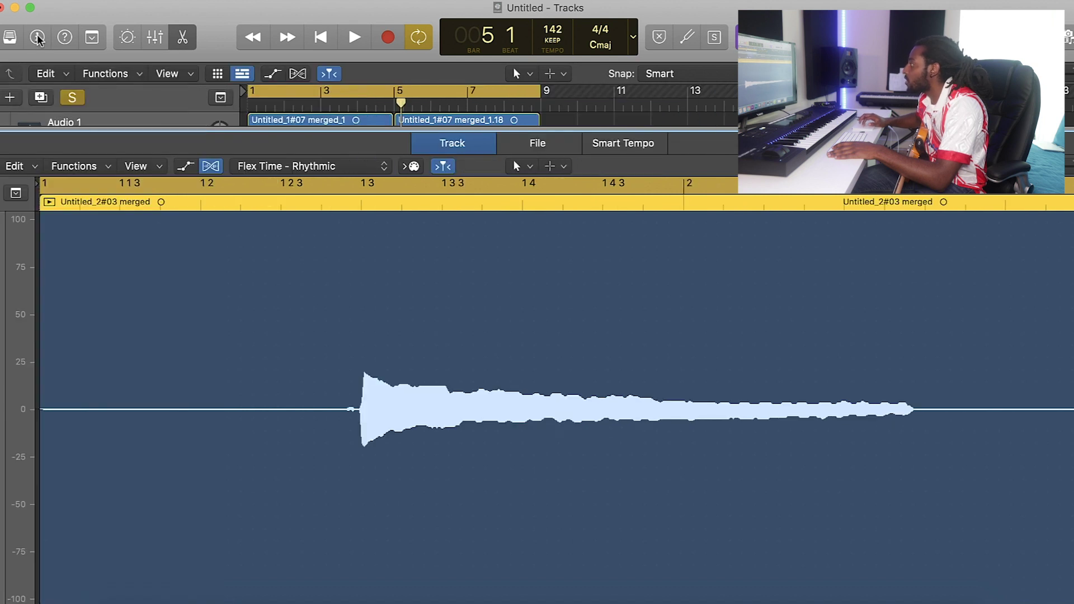
{"action": "left_click", "coordinate": [304, 167]}
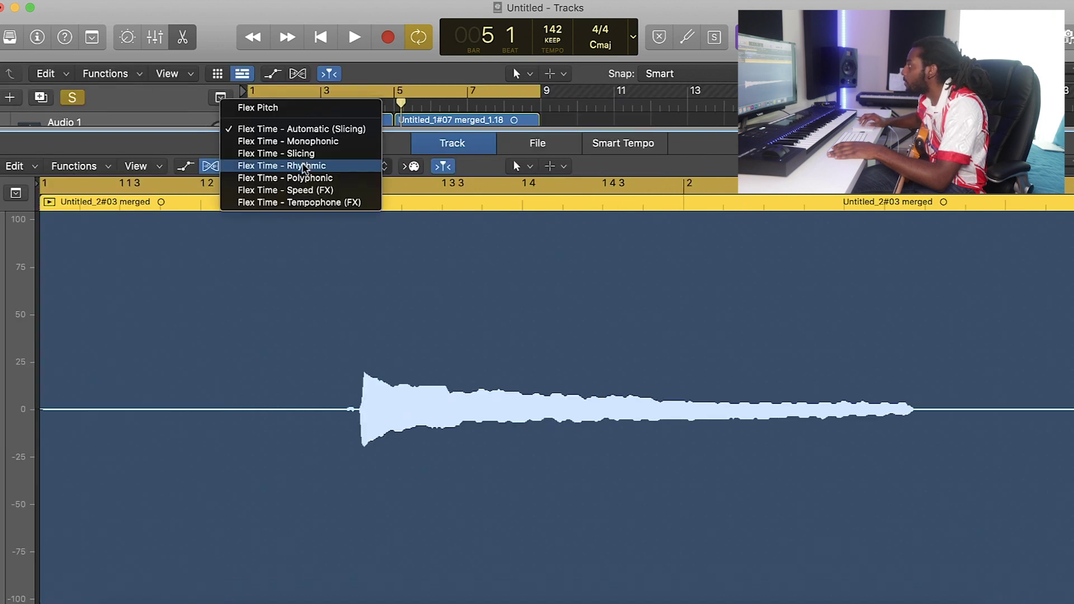
{"action": "left_click", "coordinate": [305, 166]}
Move the flex marker at the first note of the merged Audio 2 region onto 1 3 and play the result.
{"action": "key", "text": "space"}
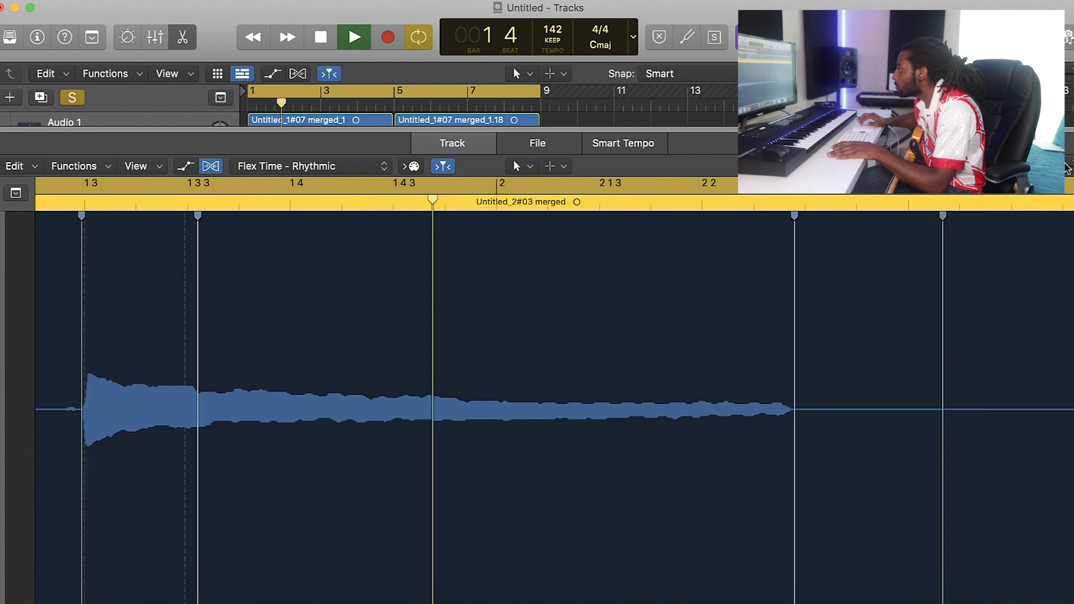
{"action": "key", "text": "super+Left"}
{"action": "key", "text": "space"}
{"action": "left_click_drag", "start_coordinate": [128, 419], "coordinate": [137, 420]}
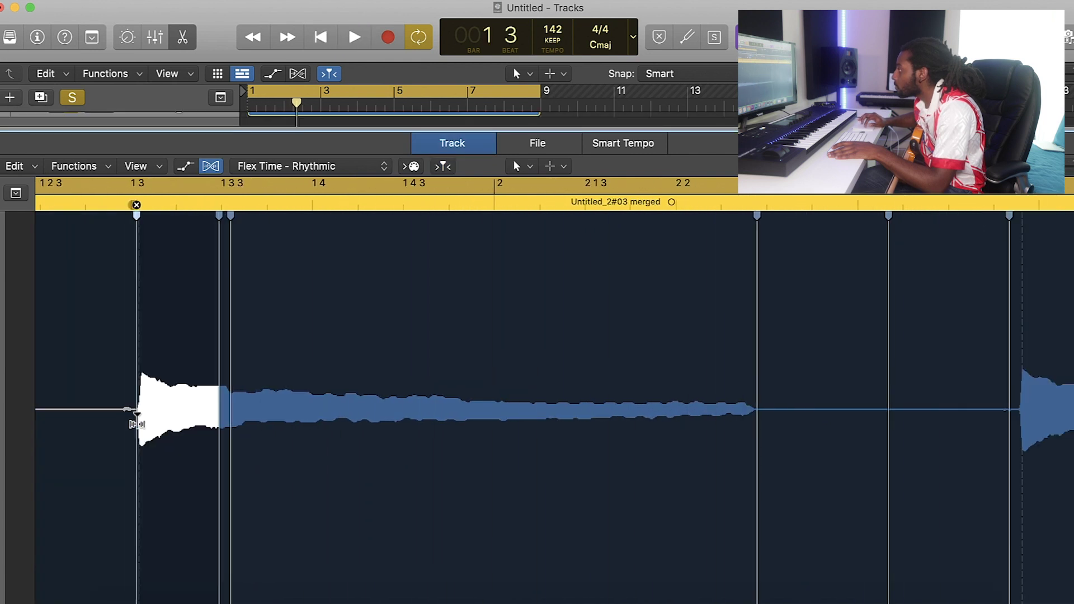
{"action": "key", "text": "space"}
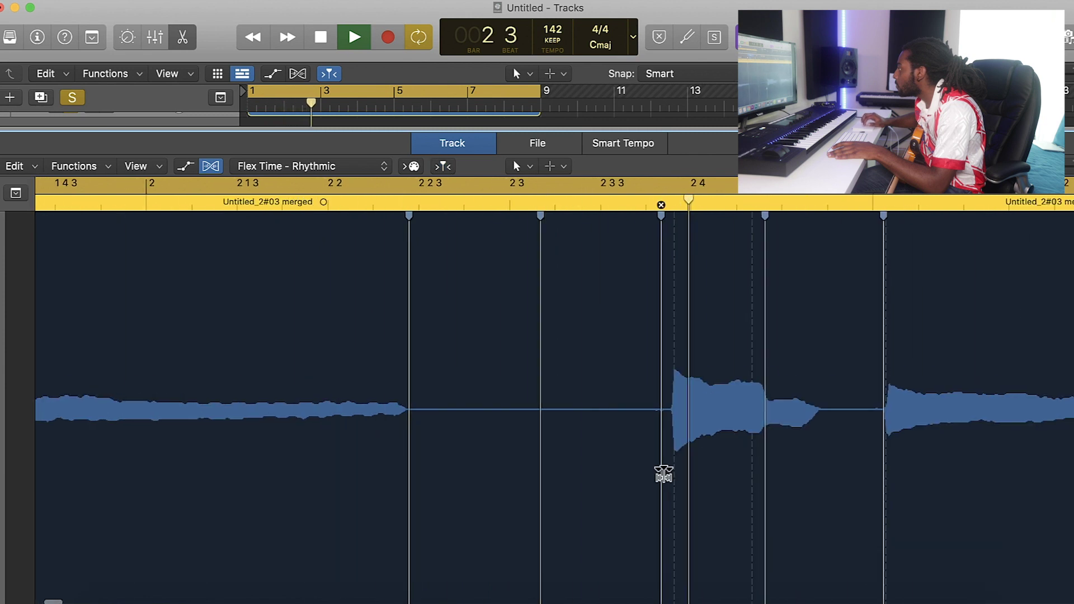
{"action": "key", "text": "space"}
{"action": "key", "text": "space"}
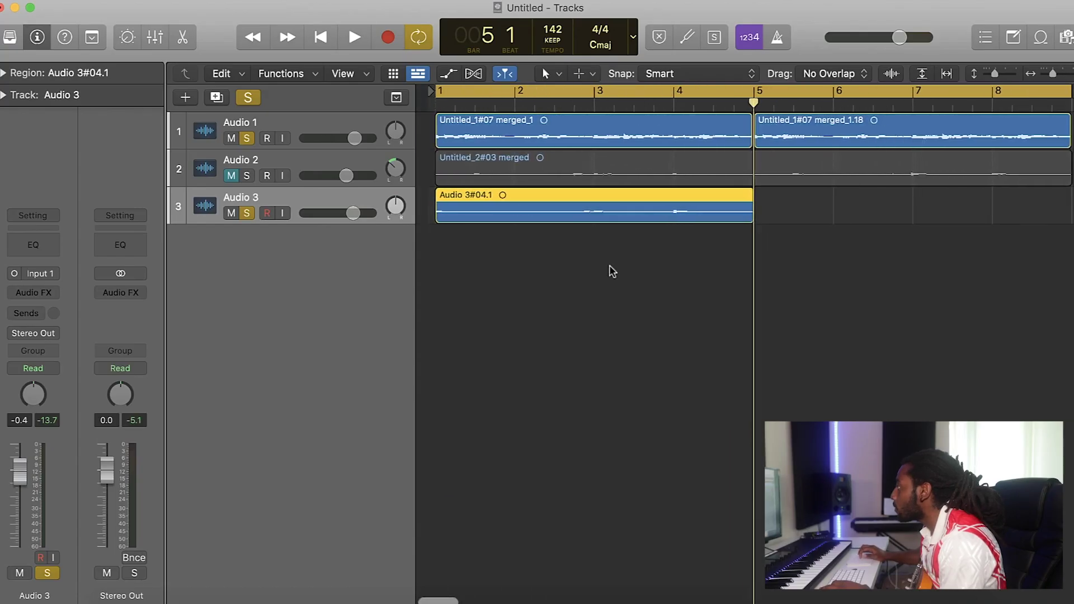
Pan Audio 3 to +21 with its volume at 0.0 dB and add a Bus 1 send at -4.5 dB.
{"action": "key", "text": "space"}
{"action": "left_click_drag", "start_coordinate": [396, 206], "coordinate": [354, 213]}
{"action": "left_click", "coordinate": [28, 313]}
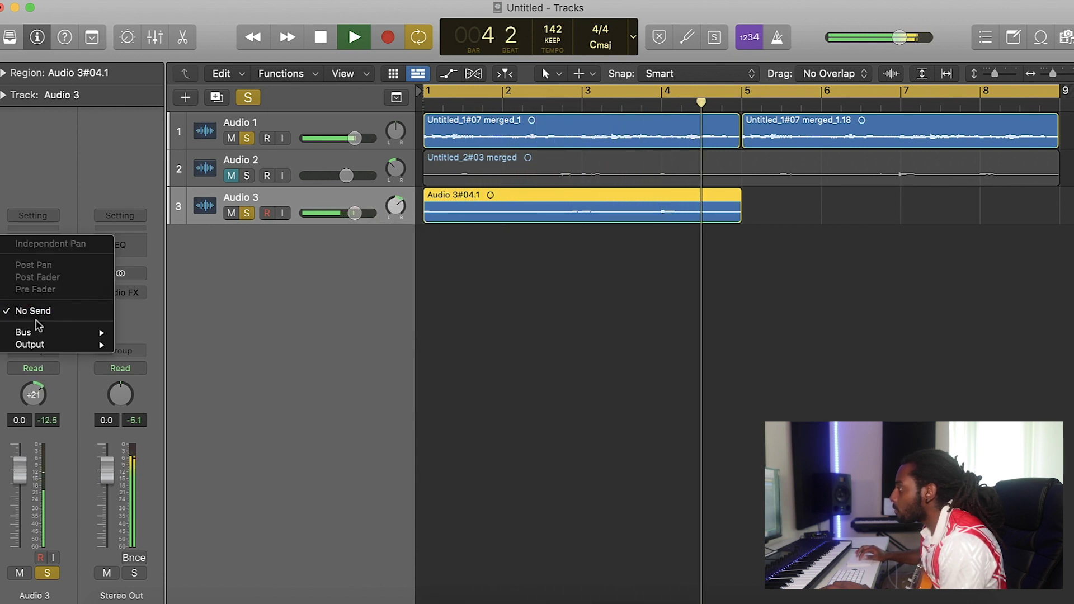
{"action": "mouse_move", "coordinate": [71, 333]}
{"action": "left_click", "coordinate": [144, 120]}
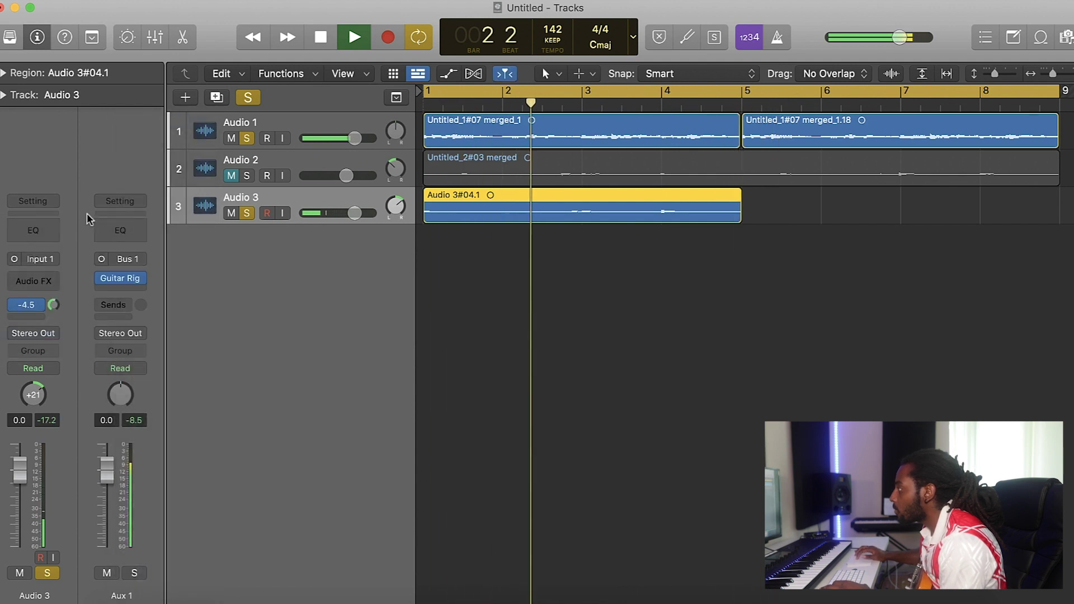
Repeat the Audio 3 region from bar 5 and add a raised Bus 2 send to the Audio 3 track.
{"action": "key", "text": "super+r"}
{"action": "left_click", "coordinate": [30, 315]}
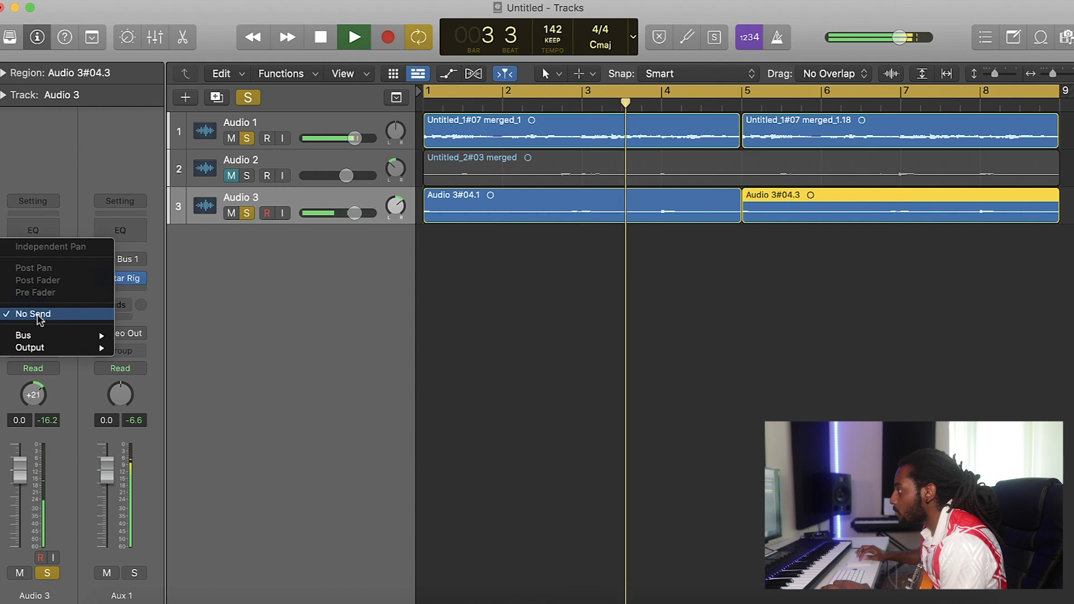
{"action": "mouse_move", "coordinate": [86, 339]}
{"action": "left_click", "coordinate": [162, 133]}
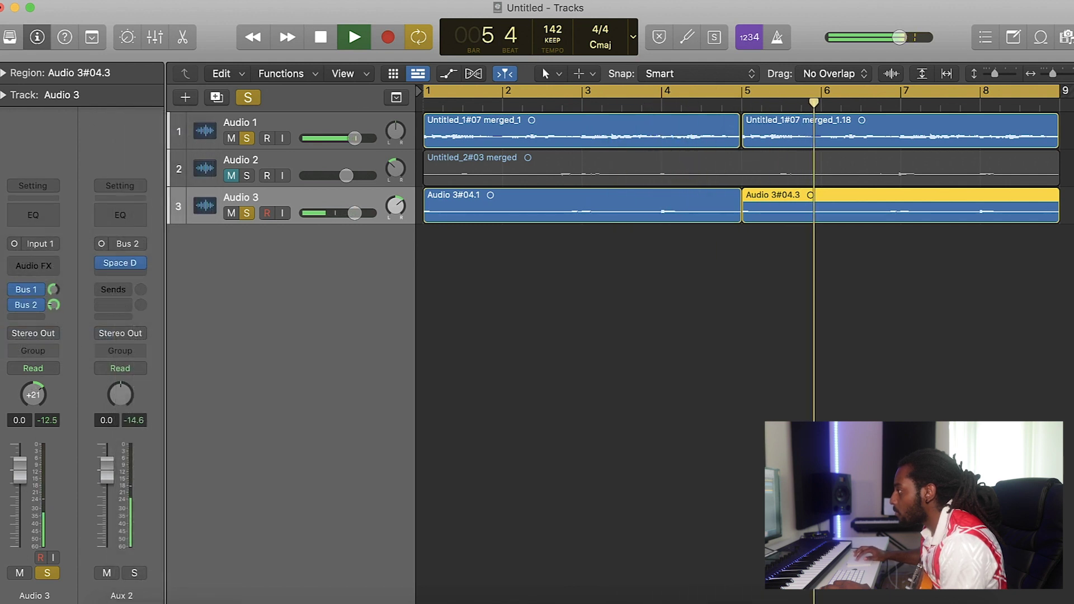
Lower the Audio 3 track's volume slightly.
{"action": "left_click_drag", "start_coordinate": [22, 458], "coordinate": [23, 471]}
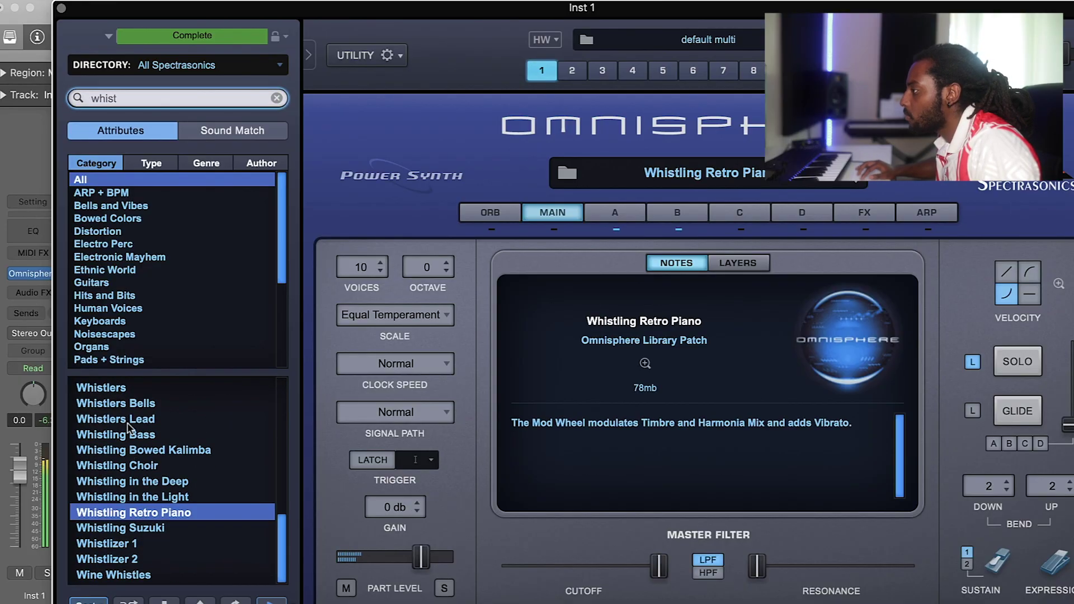
Audition Whistlers Lead and load the Whistlers patch for Inst 1 in Omnisphere.
{"action": "left_click", "coordinate": [116, 418]}
{"action": "left_click", "coordinate": [115, 393]}
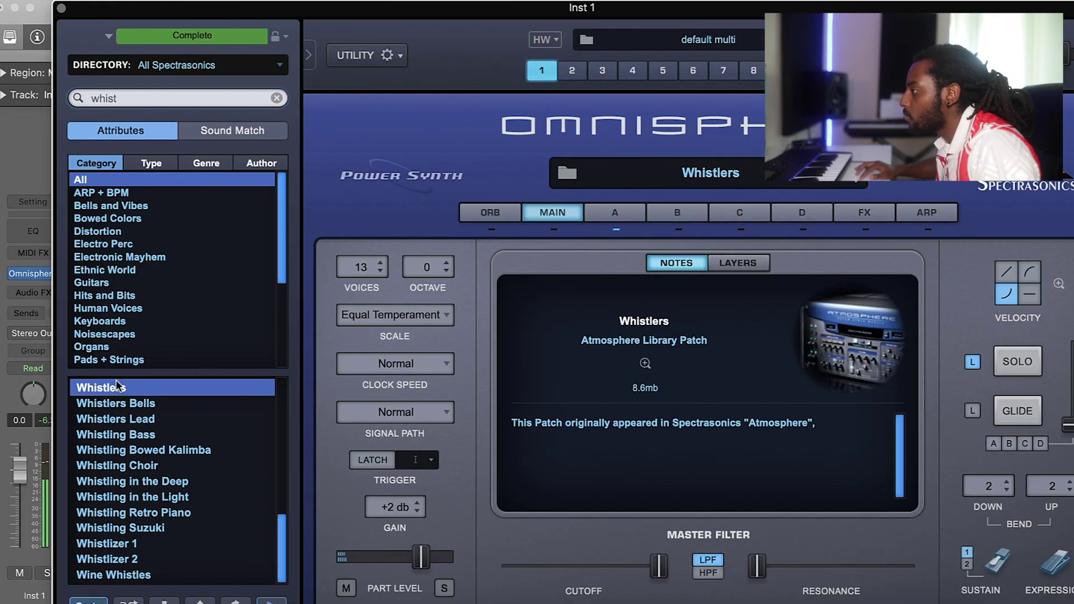
{"action": "key", "text": "space"}
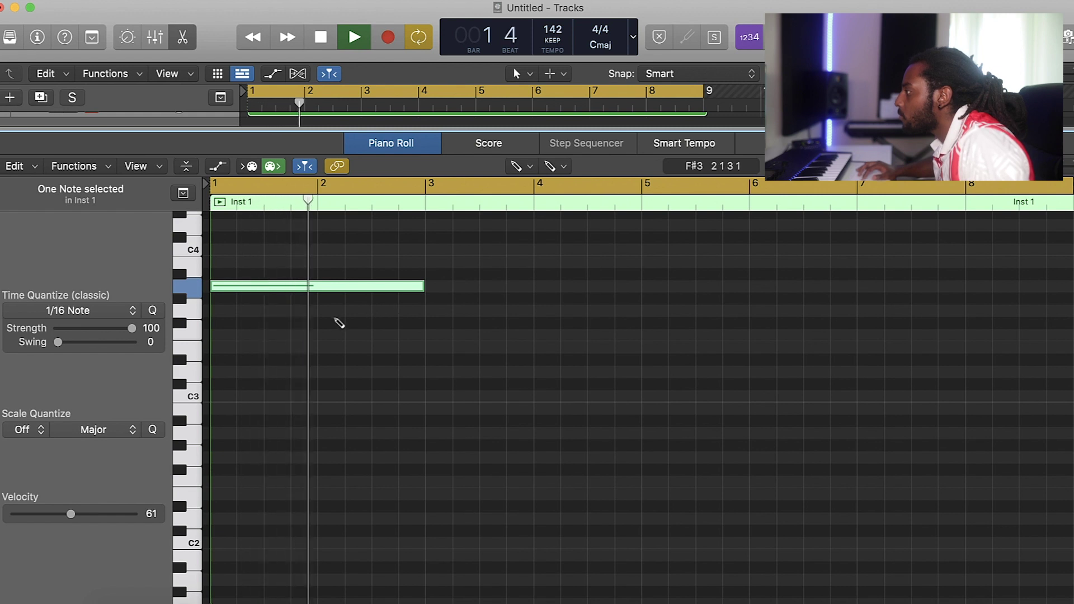
Shorten the opening A3 note of Inst 1 to about one bar and add a one-bar F3 note at bar 2.
{"action": "left_click", "coordinate": [319, 310]}
{"action": "left_click_drag", "start_coordinate": [427, 286], "coordinate": [323, 288]}
{"action": "key", "text": "space"}
{"action": "left_click", "coordinate": [359, 317]}
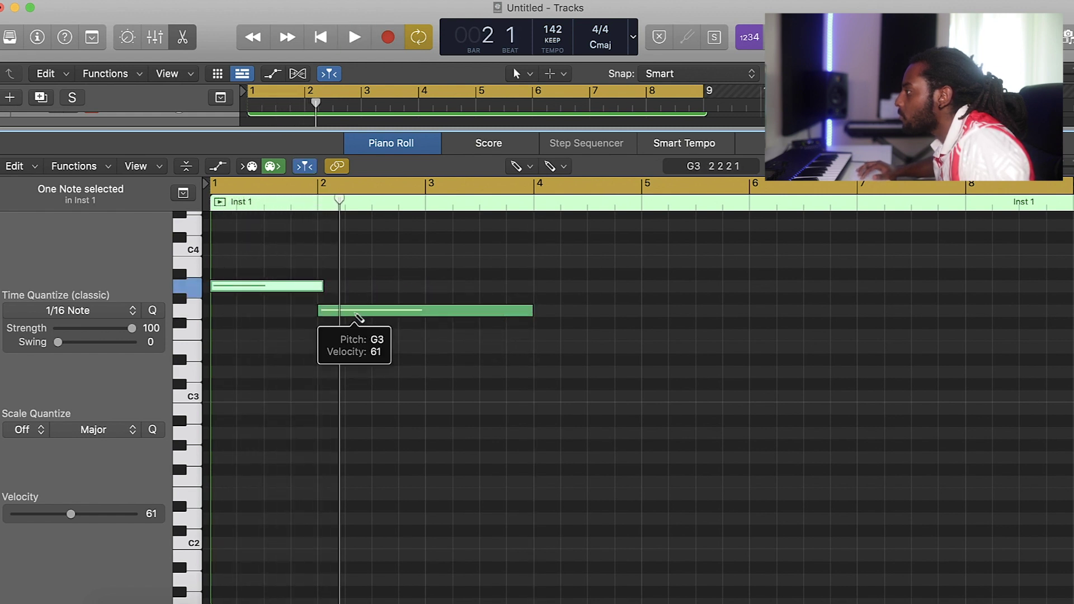
{"action": "key", "text": "space"}
{"action": "left_click_drag", "start_coordinate": [412, 312], "coordinate": [407, 338]}
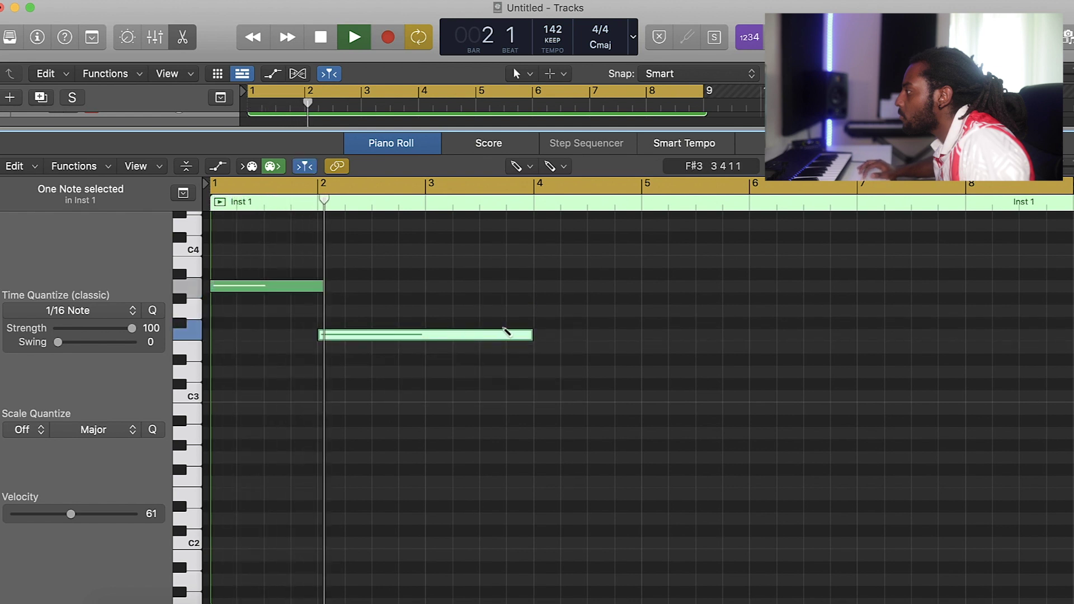
{"action": "left_click_drag", "start_coordinate": [529, 335], "coordinate": [424, 335]}
{"action": "key", "text": "space"}
Add one-bar notes to Inst 1: A3 at bar 3 and F3 at bar 4.
{"action": "left_click", "coordinate": [427, 285]}
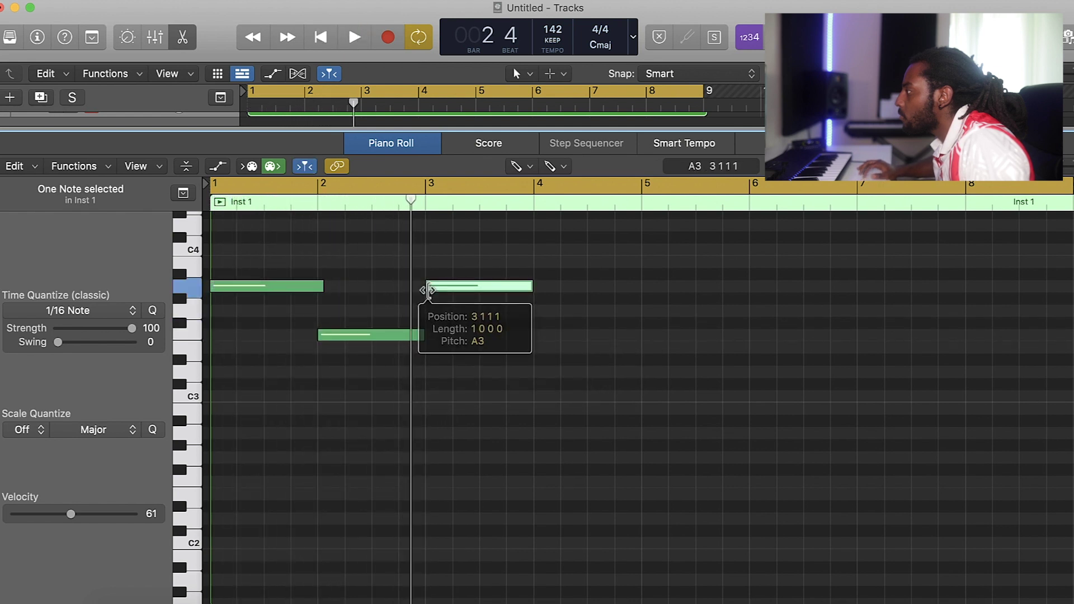
{"action": "key", "text": "space"}
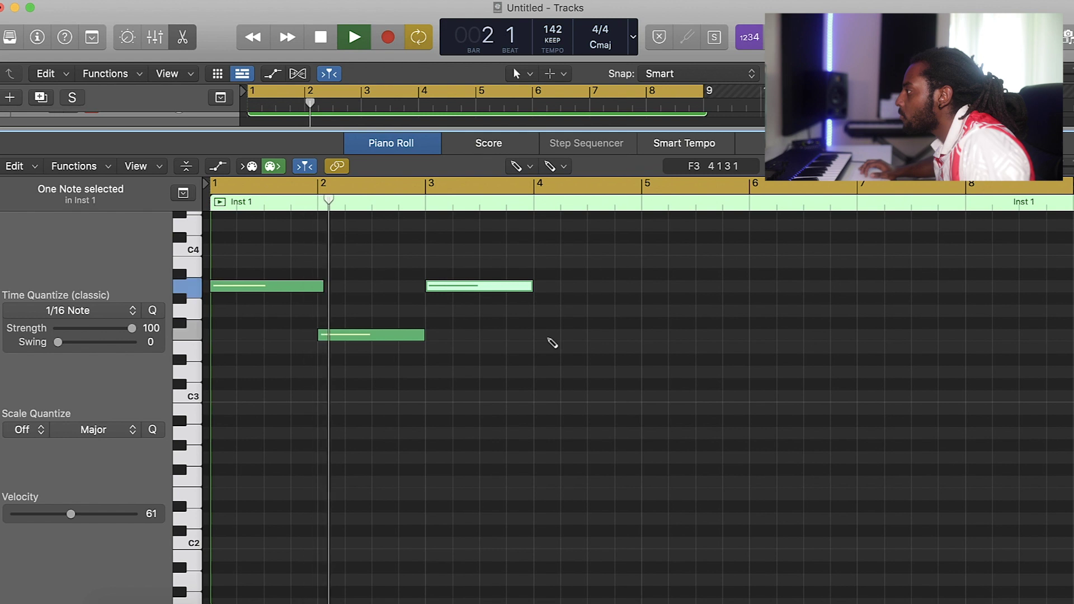
{"action": "key", "text": "space"}
{"action": "left_click", "coordinate": [462, 334]}
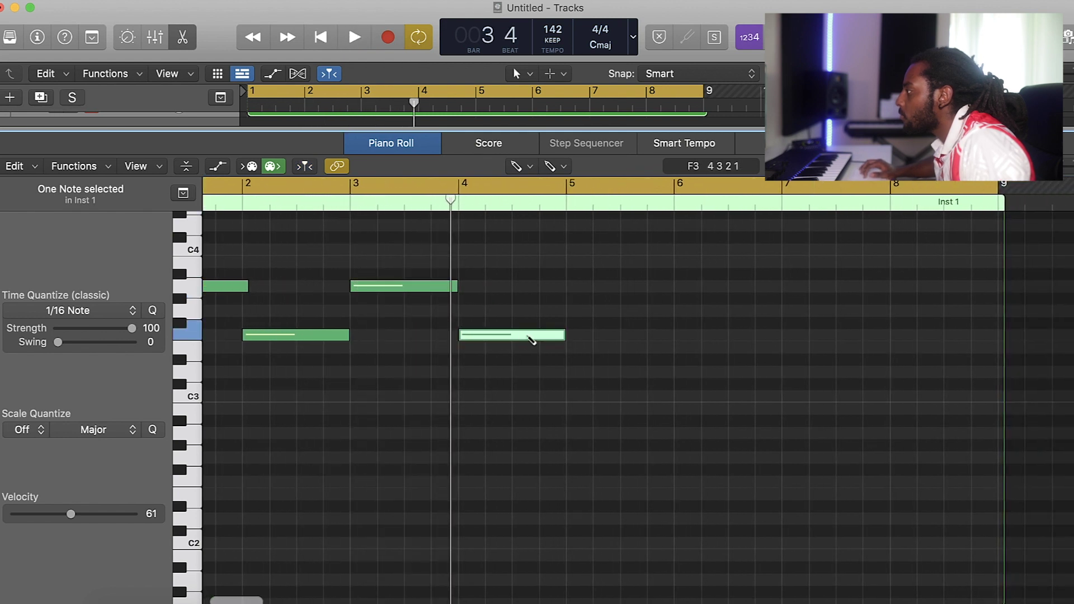
Split bar 4 of Inst 1 into half-bar F3 and G3 notes and repeat the four-bar phrase from bar 5.
{"action": "mouse_move", "coordinate": [559, 336]}
{"action": "left_mouse_down"}
{"action": "mouse_move", "coordinate": [511, 336]}
{"action": "mouse_move", "coordinate": [531, 312]}
{"action": "left_mouse_up"}
{"action": "left_click", "coordinate": [528, 324]}
{"action": "key", "text": "super+a"}
{"action": "key", "text": "space"}
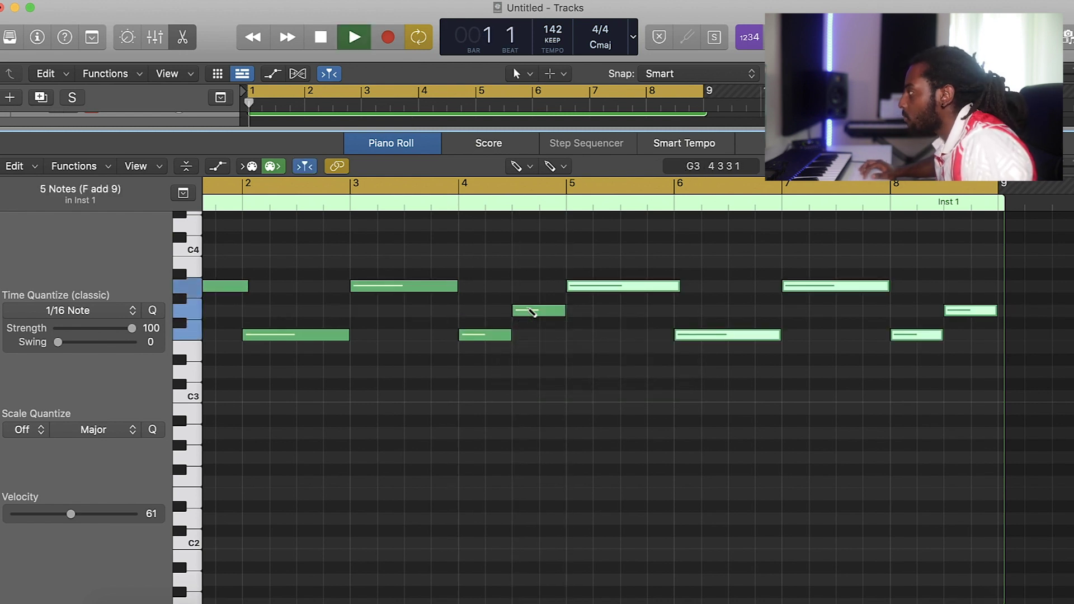
Set the Inst 1 track's volume to -14.4 dB and its pan to -17.
{"action": "key", "text": "e"}
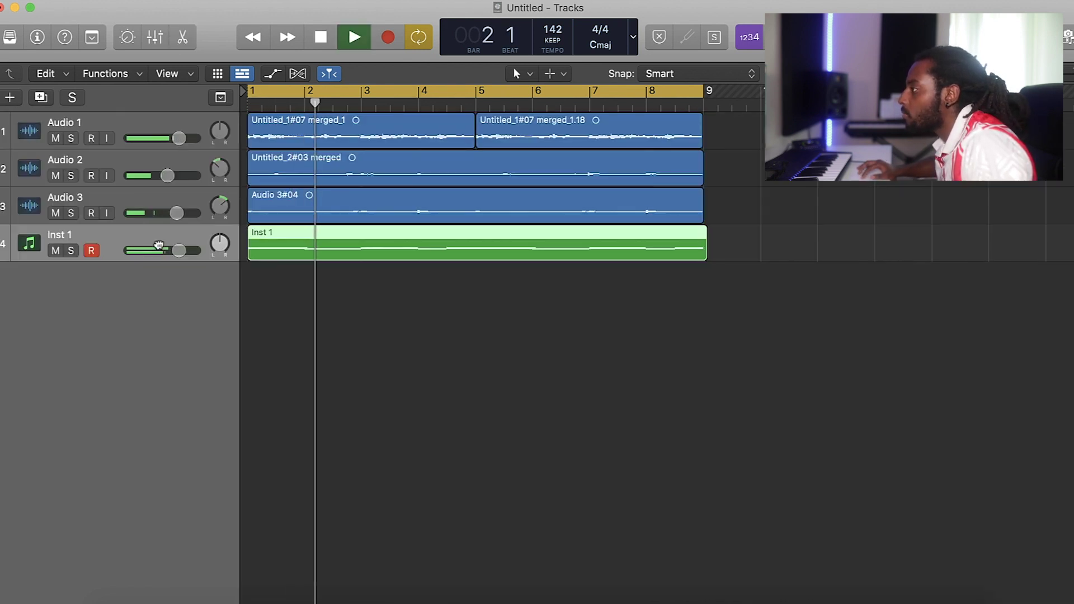
{"action": "left_click_drag", "start_coordinate": [165, 252], "coordinate": [135, 252]}
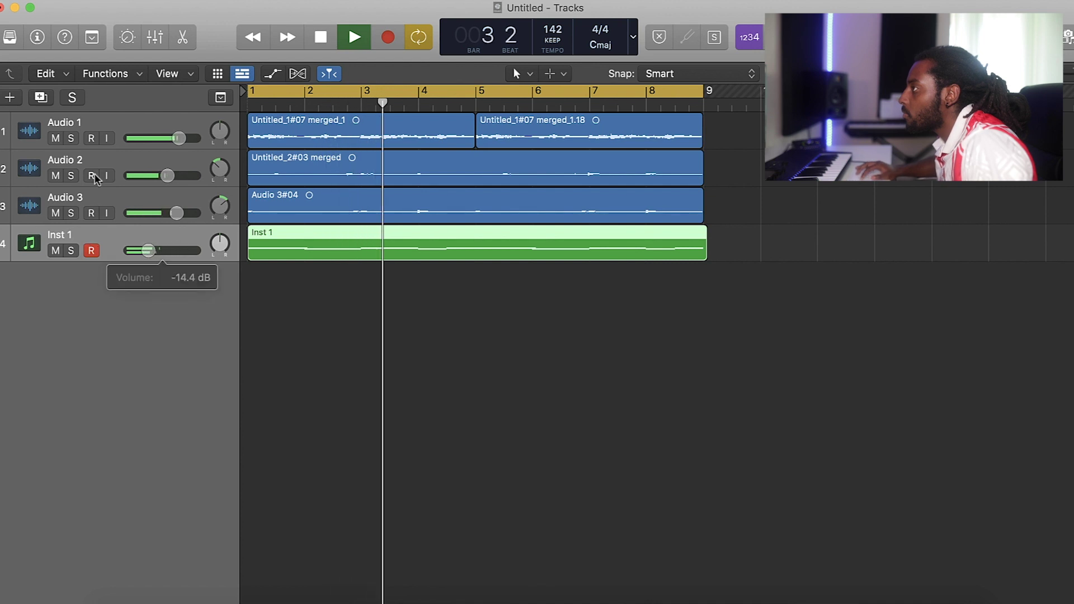
{"action": "left_click", "coordinate": [36, 37]}
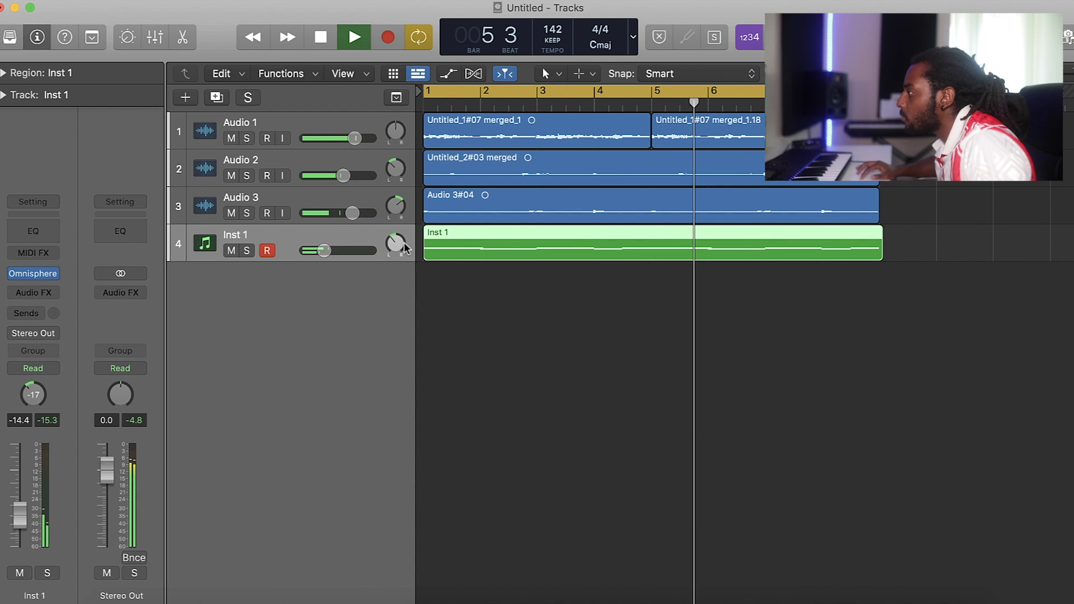
Select all four F3 notes of the Inst 1 region and move them up to G3.
{"action": "double_click", "coordinate": [526, 239]}
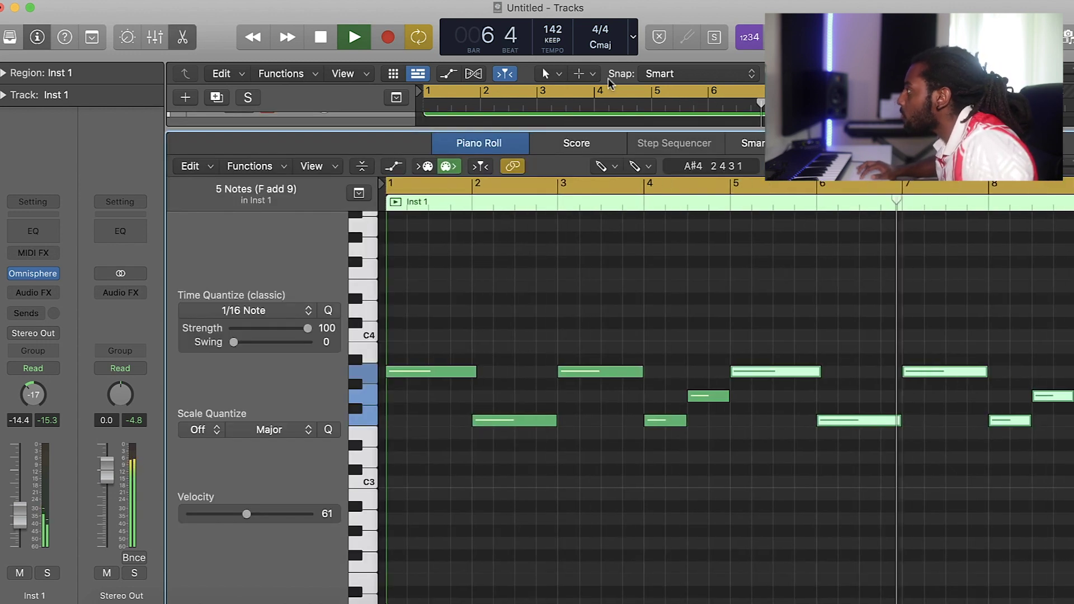
{"action": "left_click", "coordinate": [605, 166]}
{"action": "left_click", "coordinate": [643, 184]}
{"action": "left_click", "coordinate": [866, 458]}
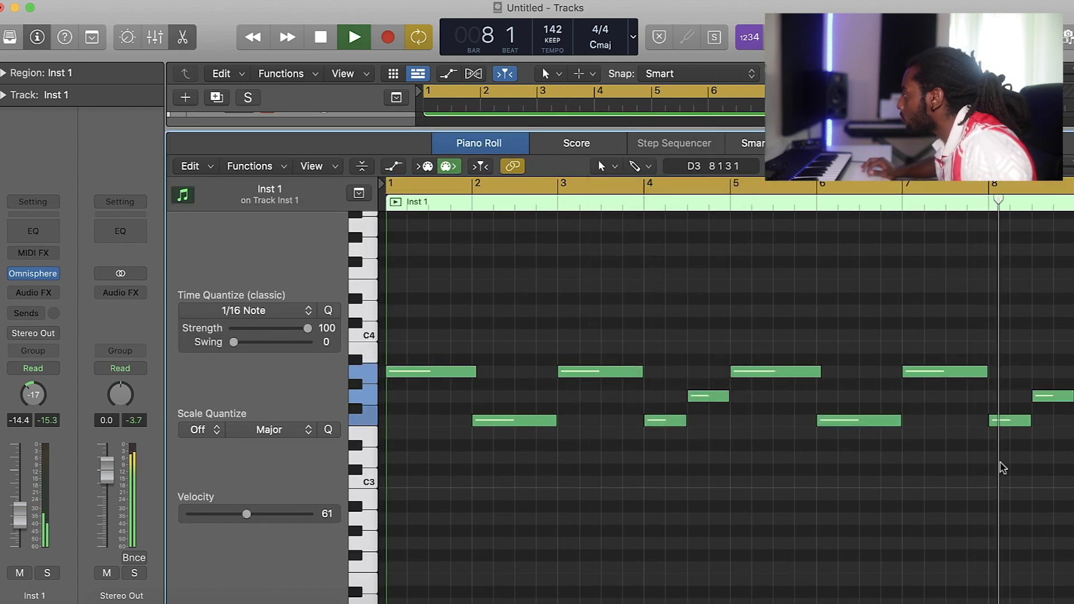
{"action": "left_click_drag", "start_coordinate": [989, 479], "coordinate": [487, 396]}
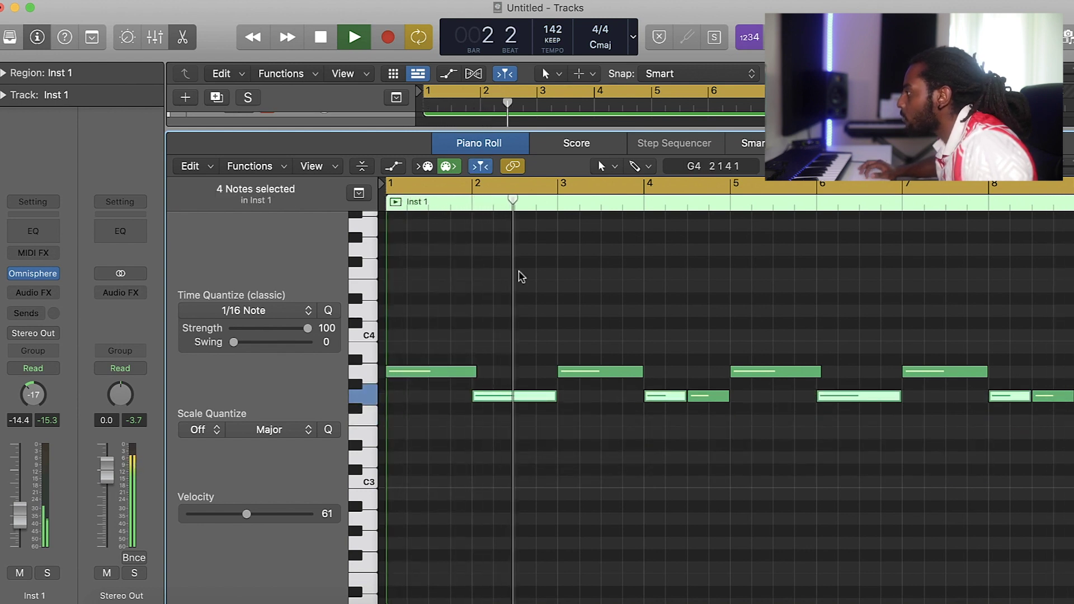
{"action": "left_click", "coordinate": [556, 290]}
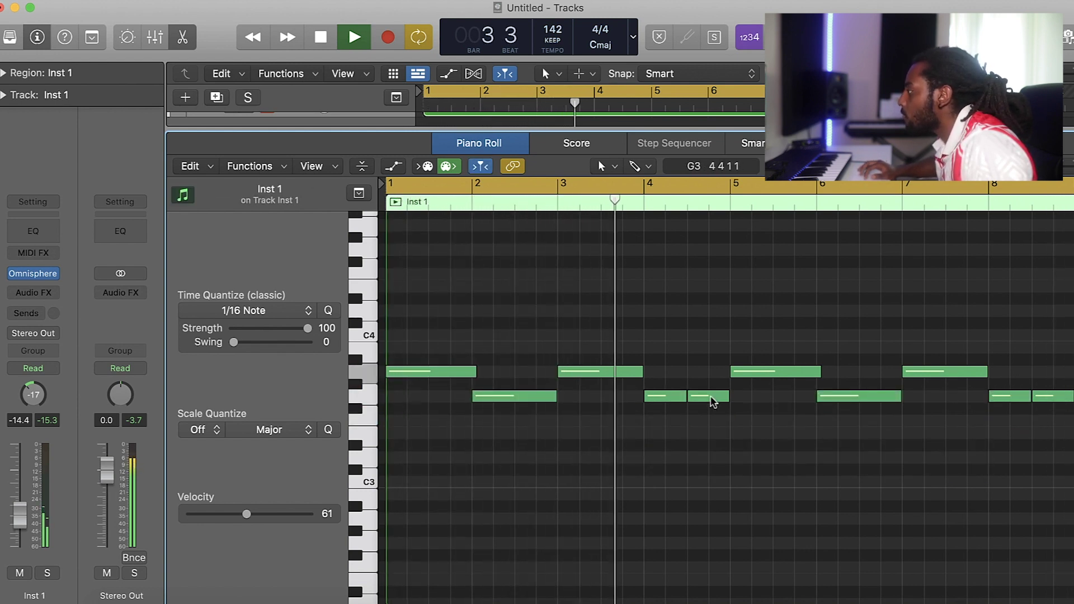
Move the first half-bar notes of bars 4 and 8 in Inst 1 down to F3 and play the result.
{"action": "mouse_move", "coordinate": [711, 399]}
{"action": "key", "text": "space"}
{"action": "left_click_drag", "start_coordinate": [678, 396], "coordinate": [671, 424]}
{"action": "left_click_drag", "start_coordinate": [1010, 396], "coordinate": [1013, 427]}
{"action": "key", "text": "space"}
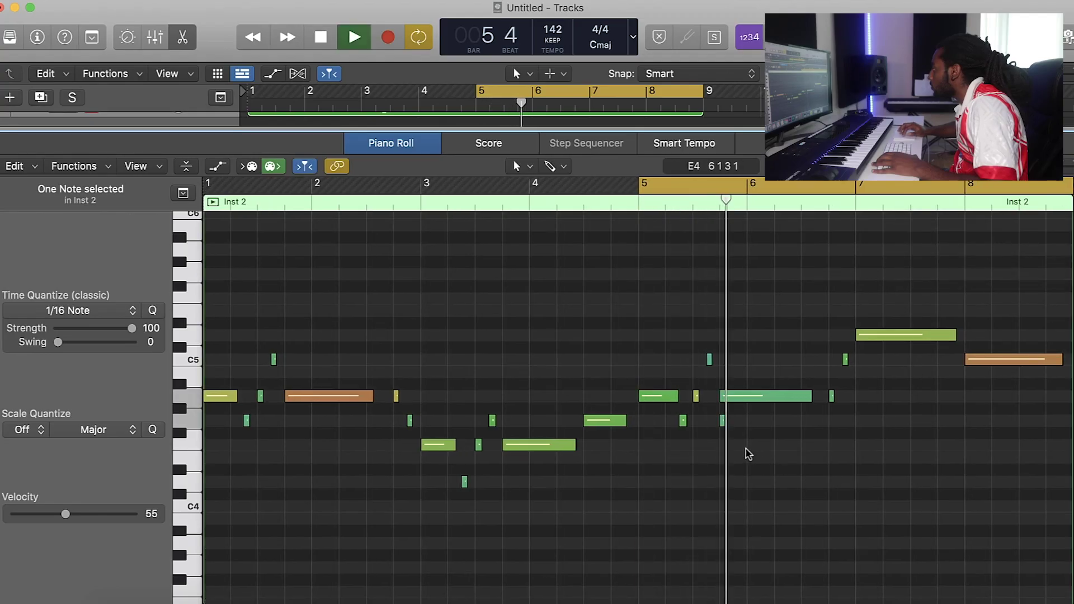
Delete the short G4 note just before bar 6 in the Inst 2 region and play the melody.
{"action": "left_click", "coordinate": [721, 421]}
{"action": "key", "text": "BackSpace"}
{"action": "key", "text": "space"}
{"action": "key", "text": "space"}
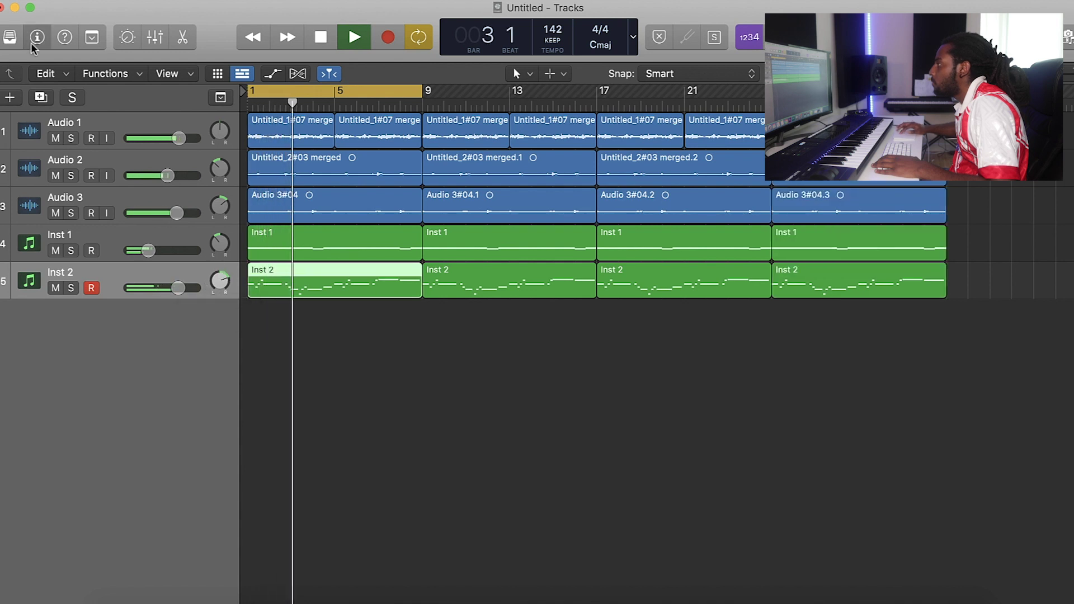
Add a Bus 2 send to the Inst 2 track and open its channel EQ.
{"action": "left_click", "coordinate": [33, 310]}
{"action": "mouse_move", "coordinate": [99, 335]}
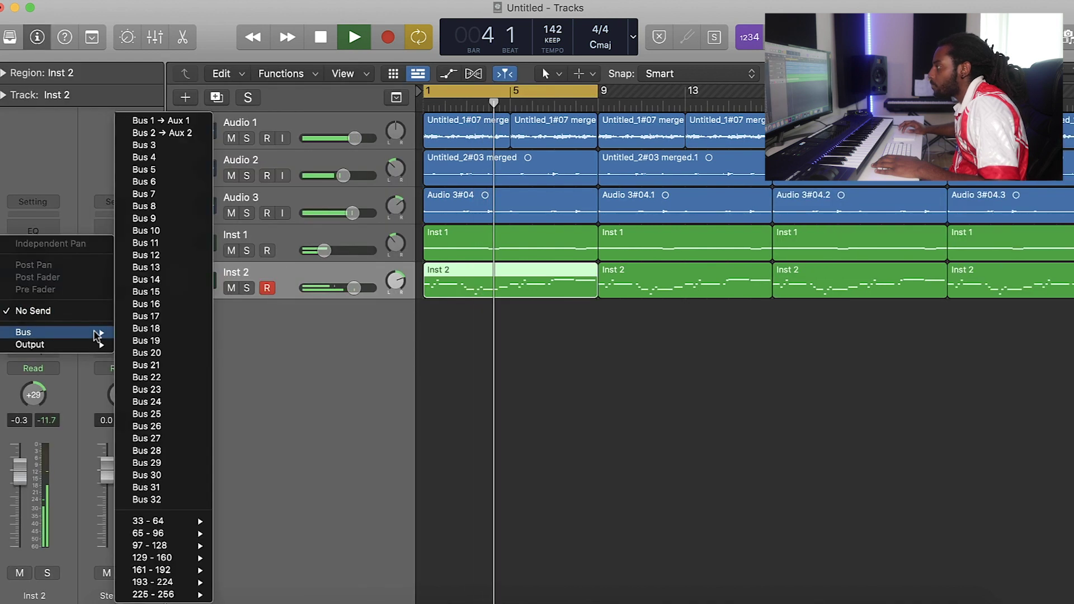
{"action": "left_click", "coordinate": [151, 134]}
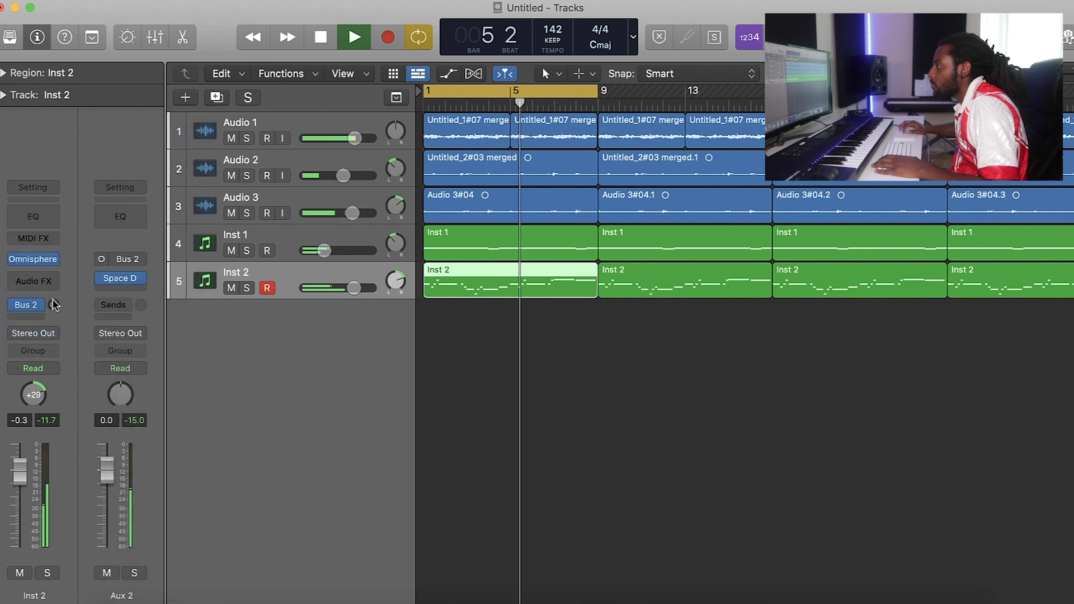
{"action": "left_click", "coordinate": [32, 219]}
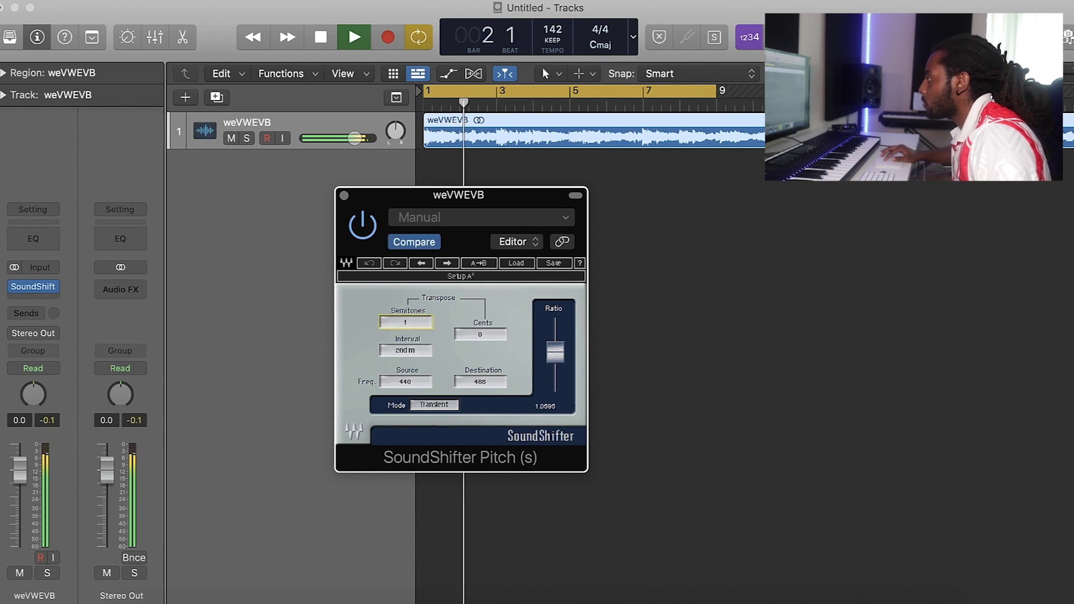
Audition the weVWEVB track at -3 semitones in SoundShifter Pitch and set the transposition to -1 semitone.
{"action": "left_click_drag", "start_coordinate": [412, 319], "coordinate": [412, 338]}
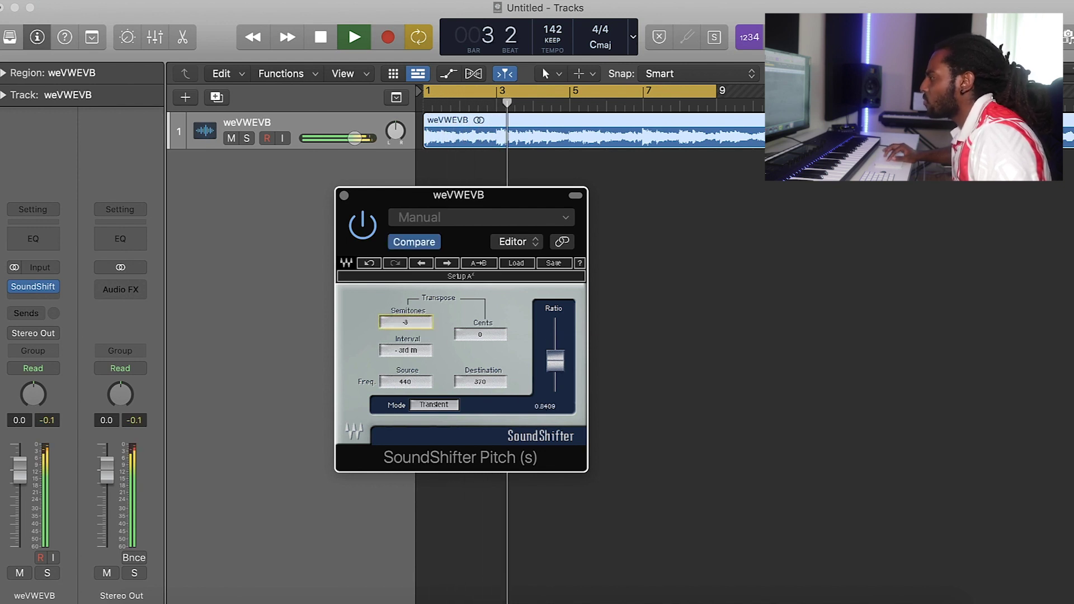
{"action": "left_click_drag", "start_coordinate": [407, 320], "coordinate": [407, 303]}
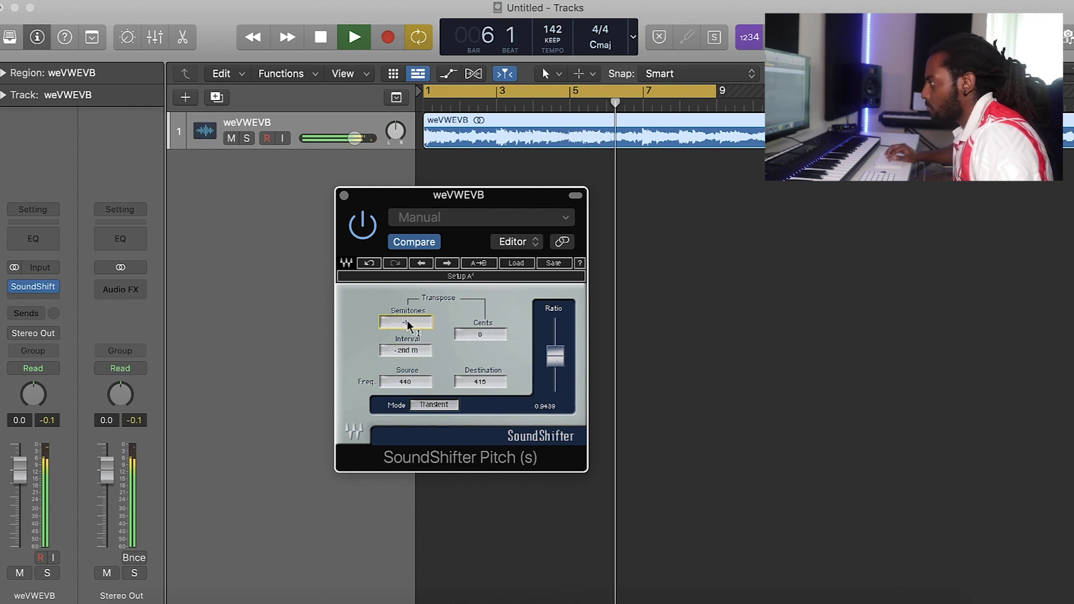
{"action": "mouse_move", "coordinate": [407, 320]}
{"action": "left_mouse_down"}
{"action": "mouse_move", "coordinate": [407, 309]}
{"action": "mouse_move", "coordinate": [417, 317]}
{"action": "mouse_move", "coordinate": [409, 320]}
{"action": "left_mouse_up"}
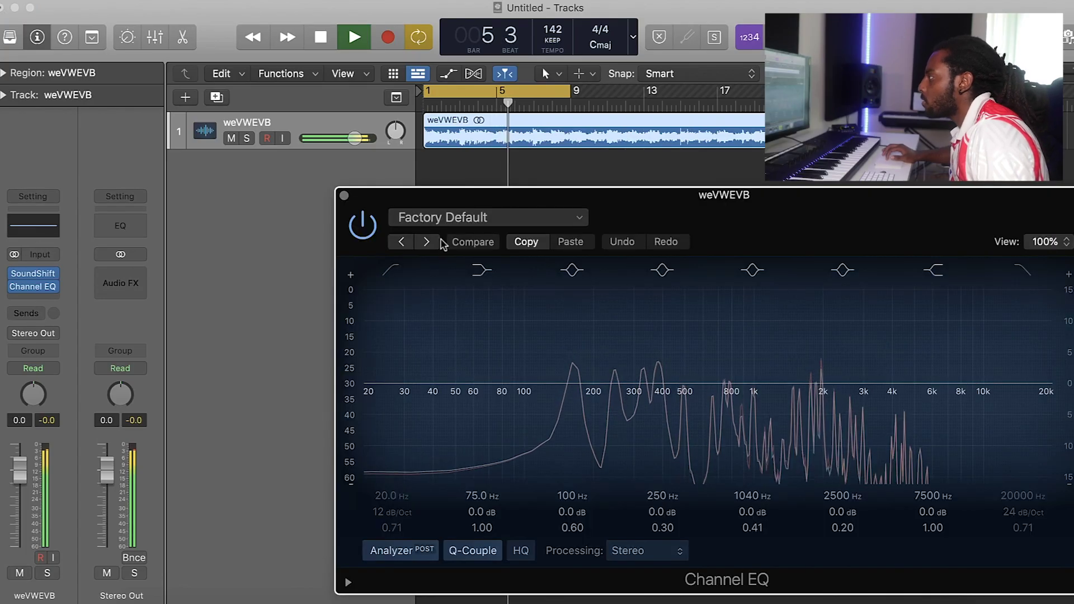
Enable the low-cut band in the weVWEVB track's Channel EQ and raise its cutoff into the 100–200 Hz range.
{"action": "left_click", "coordinate": [394, 269]}
{"action": "left_click_drag", "start_coordinate": [372, 380], "coordinate": [577, 390]}
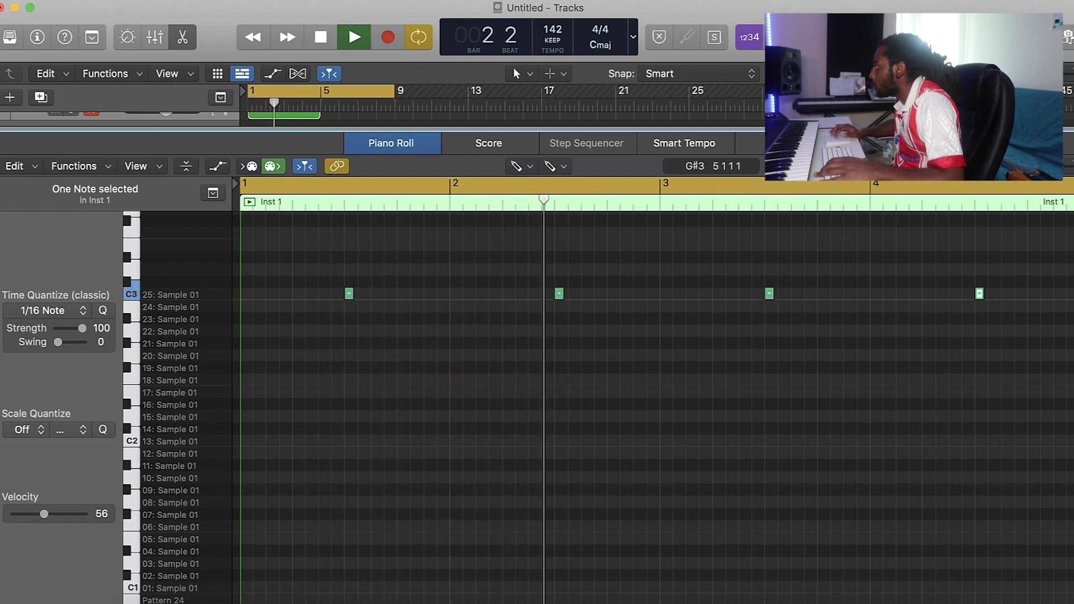
Repeat the four-bar Inst 1 region from bar 5.
{"action": "key", "text": "super+Left"}
{"action": "left_click", "coordinate": [183, 38]}
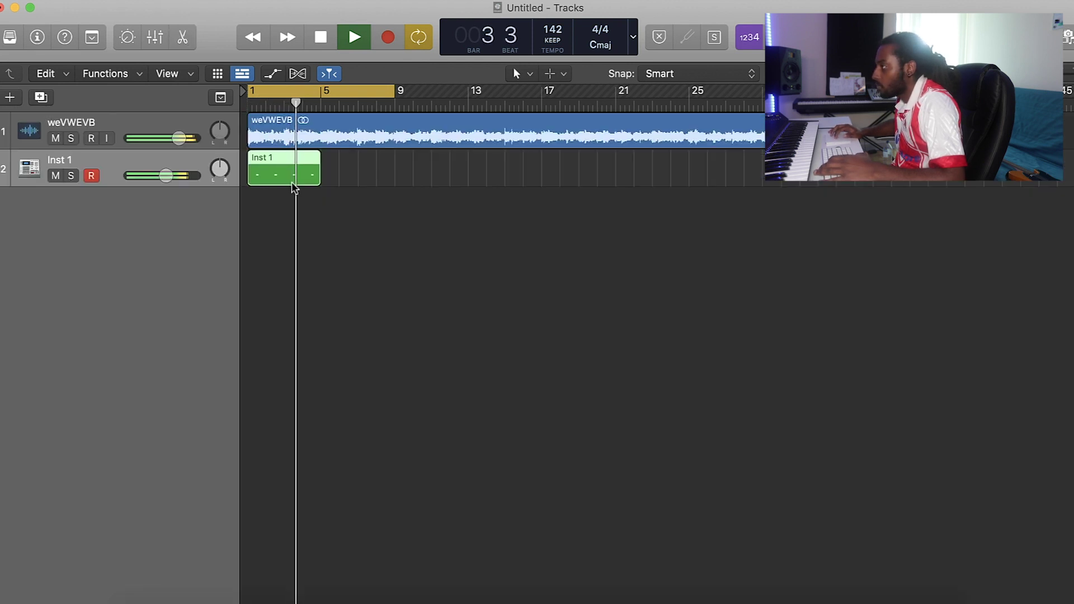
{"action": "key", "text": "super+r"}
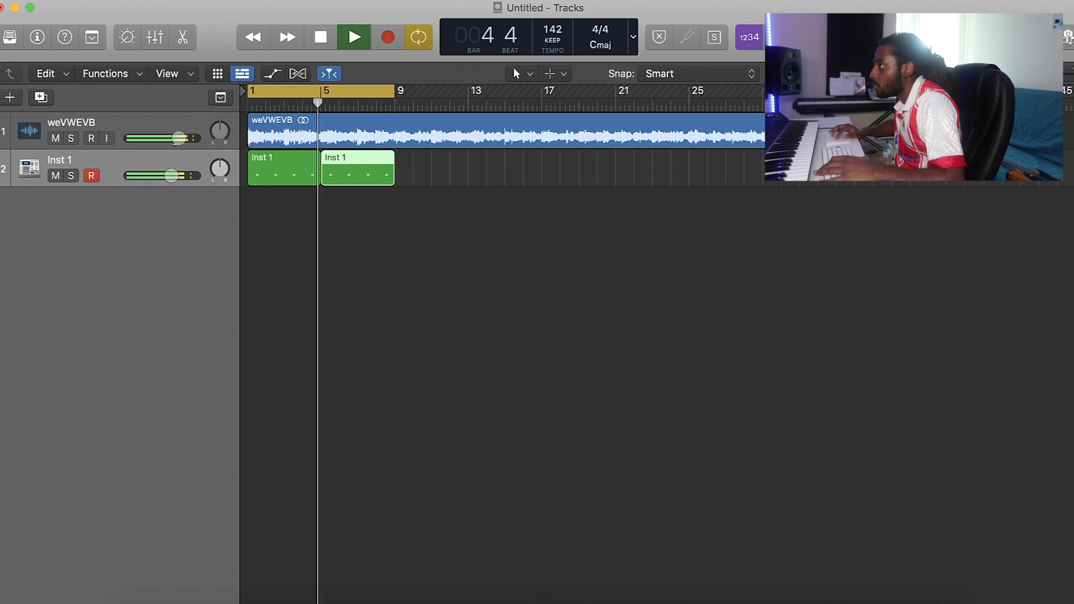
Lower the weVWEVB track's volume and set the Inst 1 track's volume to about -2.8 dB.
{"action": "left_click_drag", "start_coordinate": [179, 138], "coordinate": [167, 138]}
{"action": "left_click_drag", "start_coordinate": [178, 177], "coordinate": [175, 176]}
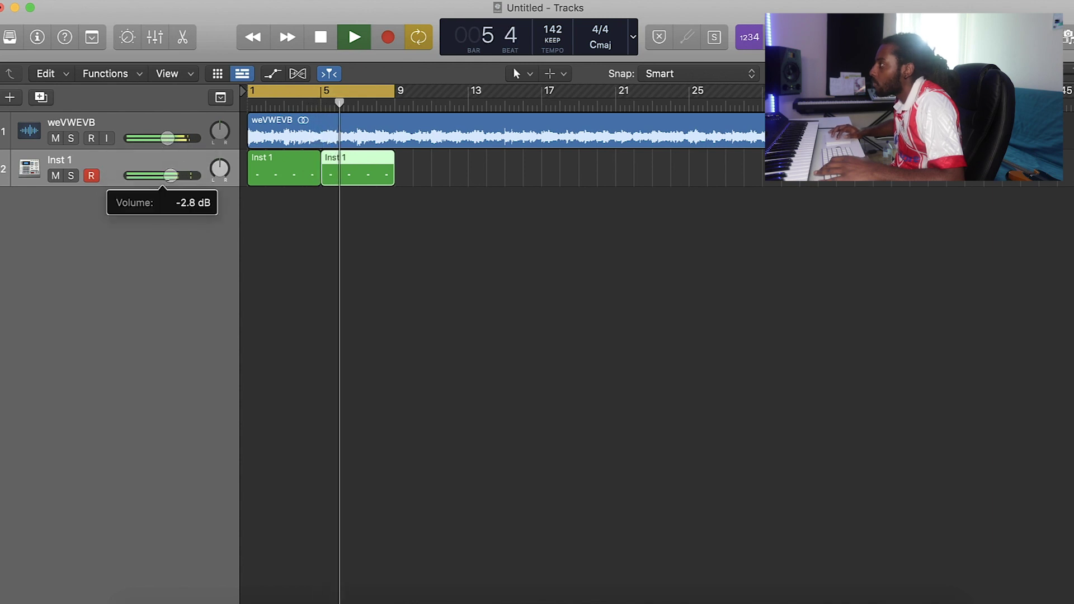
Set the cycle range to bars 5–9 and the weVWEVB track's flex mode to Flex Time - Rhythmic.
{"action": "left_click", "coordinate": [514, 220]}
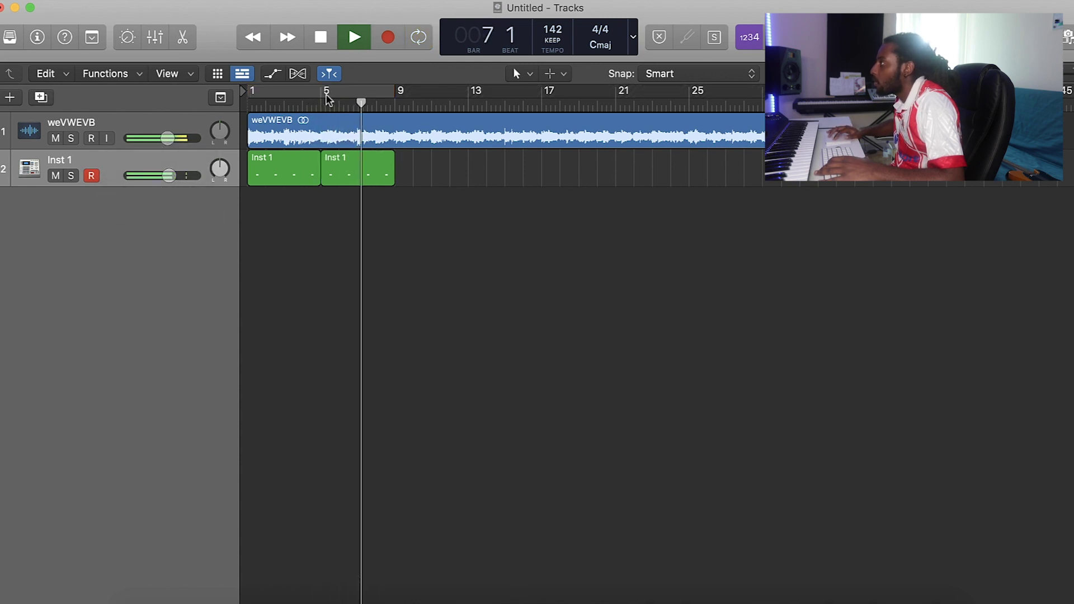
{"action": "left_click_drag", "start_coordinate": [323, 94], "coordinate": [396, 94]}
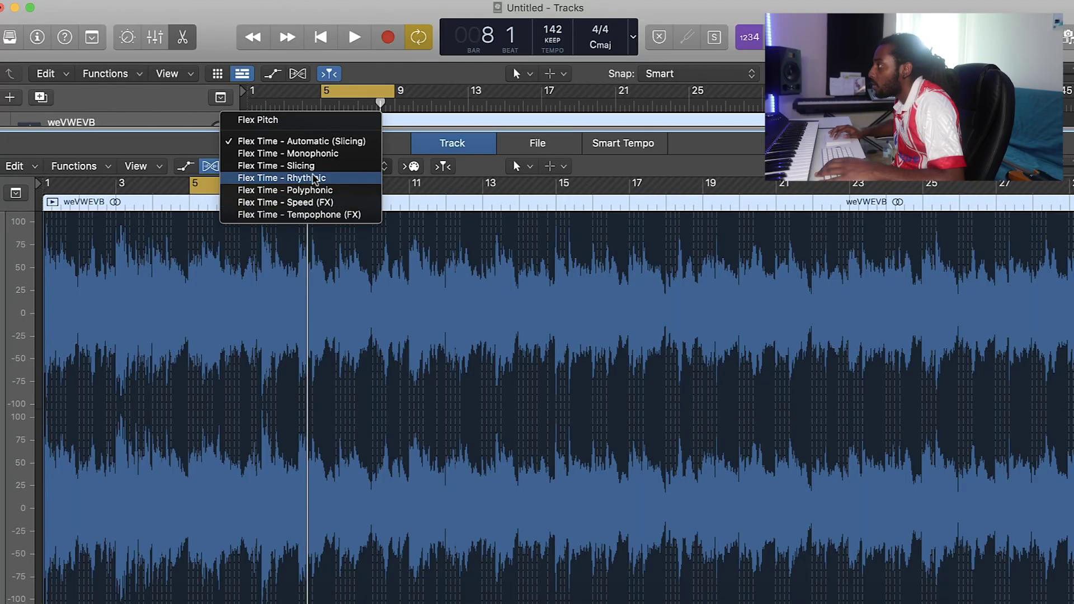
{"action": "left_click", "coordinate": [312, 177]}
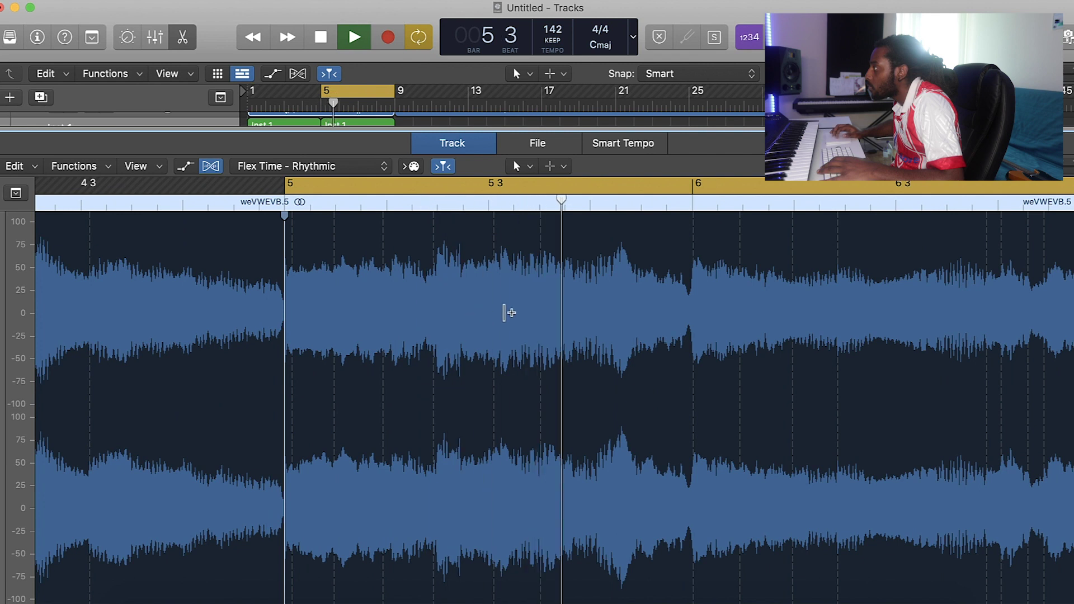
Add a flex marker between 6 2 and 6 3 in the weVWEVB audio, shift it slightly, and anchor another near 6 2.
{"action": "key", "text": "space"}
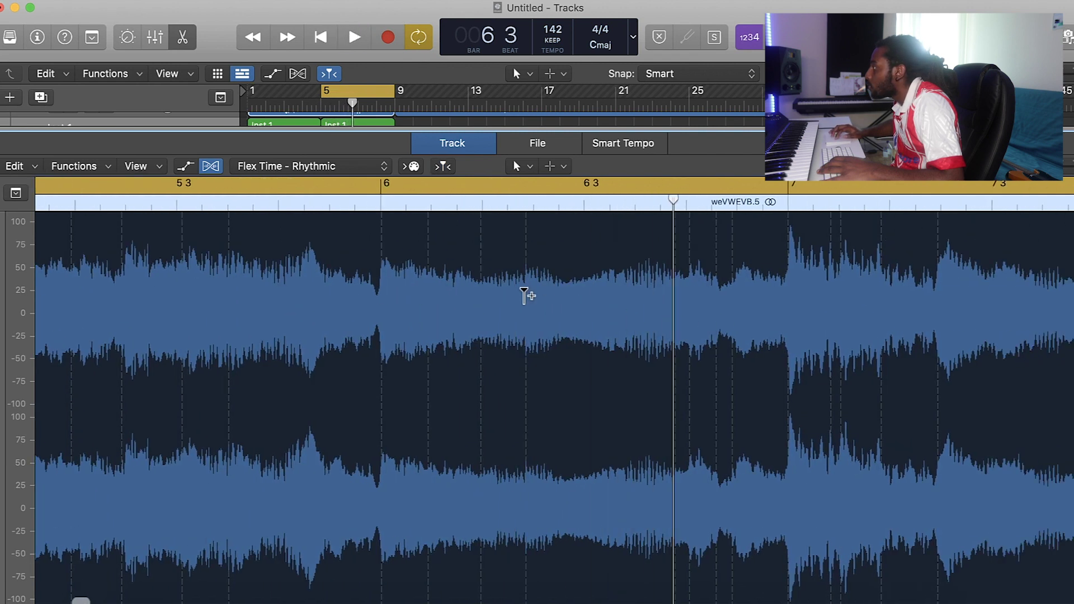
{"action": "left_click", "coordinate": [533, 296]}
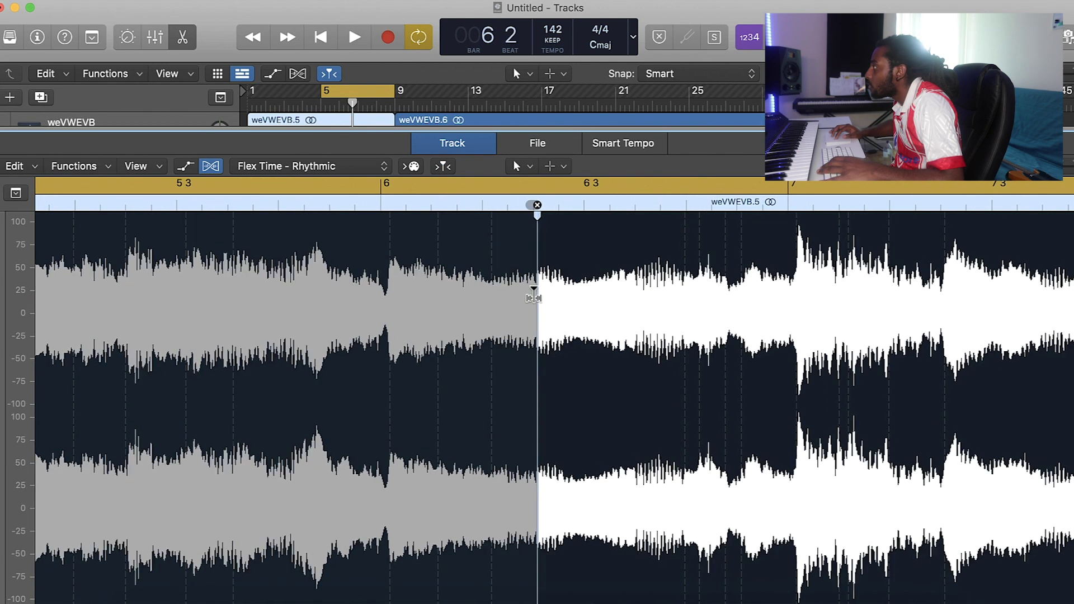
{"action": "left_click_drag", "start_coordinate": [534, 296], "coordinate": [530, 296]}
{"action": "left_click", "coordinate": [485, 291]}
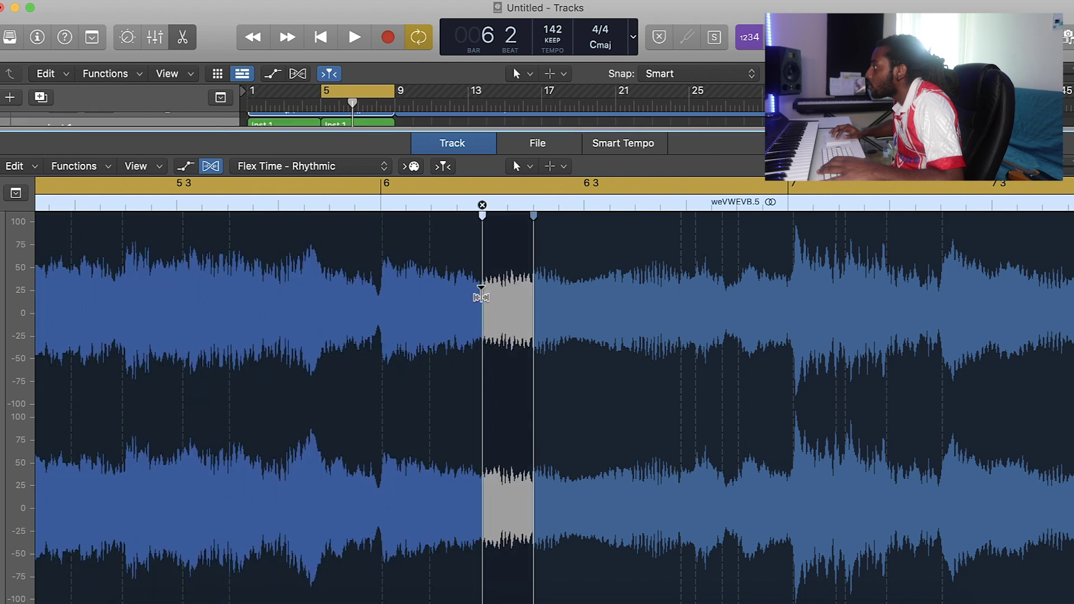
{"action": "key", "text": "space"}
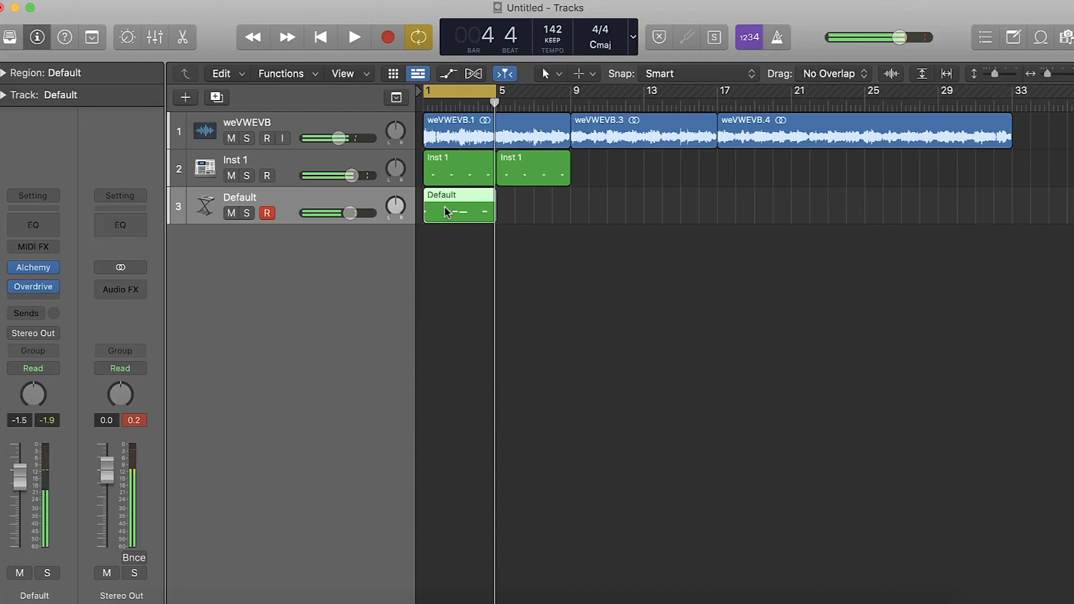
Inspect the Default region's notes in the piano roll, hide the inspector and set the cycle range to bars 5–9.
{"action": "double_click", "coordinate": [446, 211]}
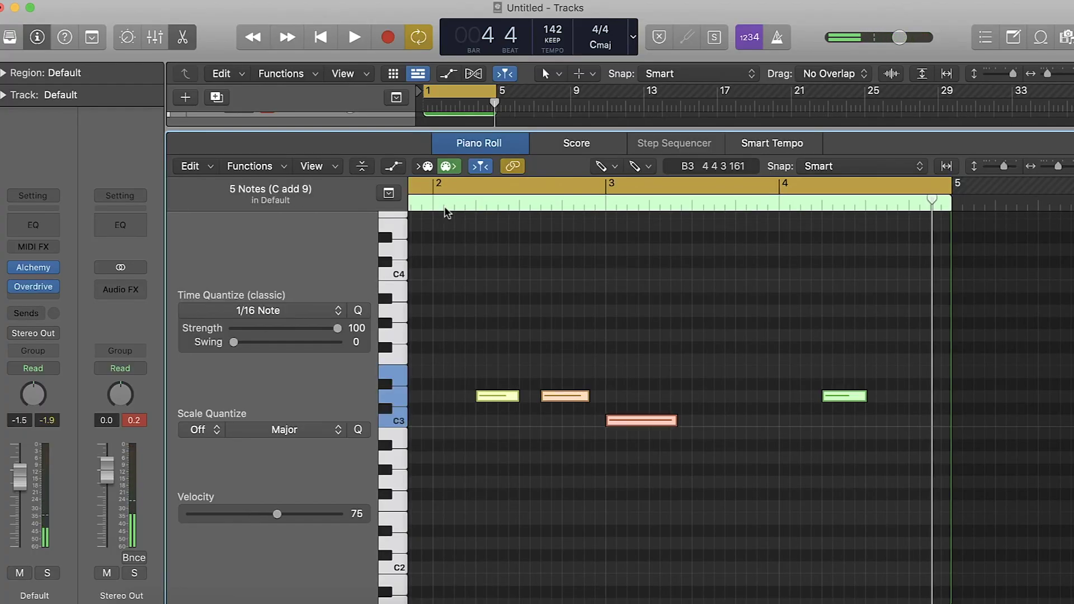
{"action": "left_click", "coordinate": [38, 43]}
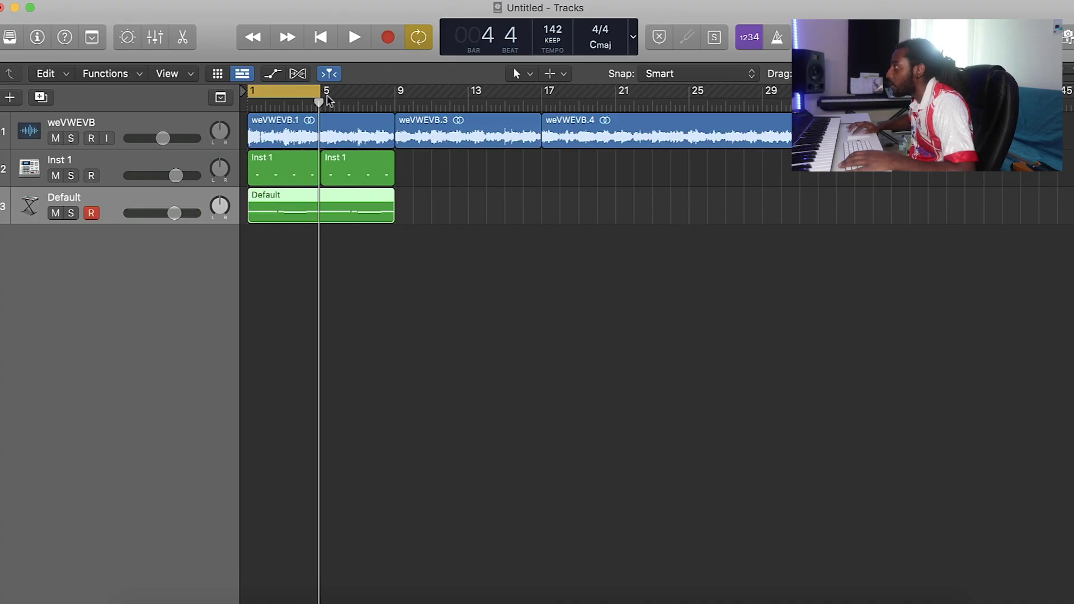
{"action": "left_click_drag", "start_coordinate": [307, 89], "coordinate": [381, 90]}
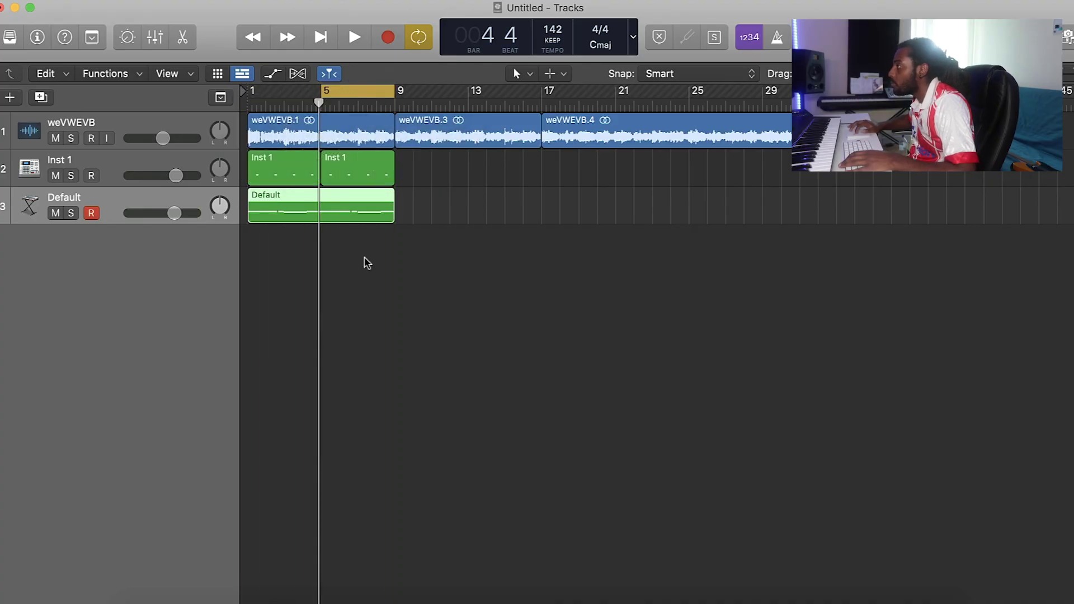
Split the D3 note that follows 6 2 in the Default region at 6 2 3, and switch back to the Pointer tool.
{"action": "double_click", "coordinate": [351, 213]}
{"action": "key", "text": "space"}
{"action": "left_click", "coordinate": [516, 166]}
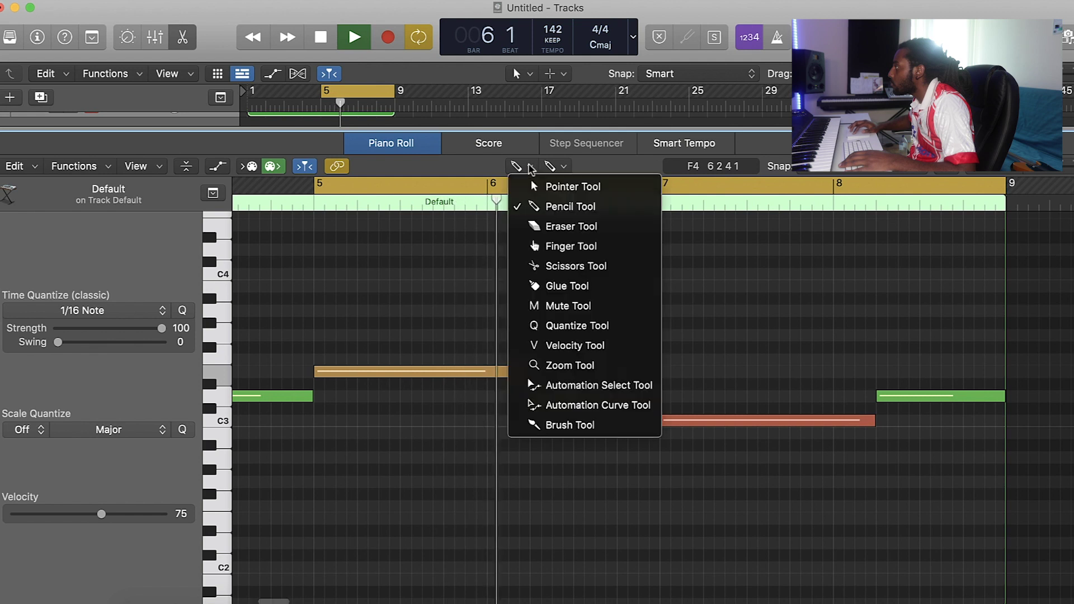
{"action": "left_click", "coordinate": [560, 264]}
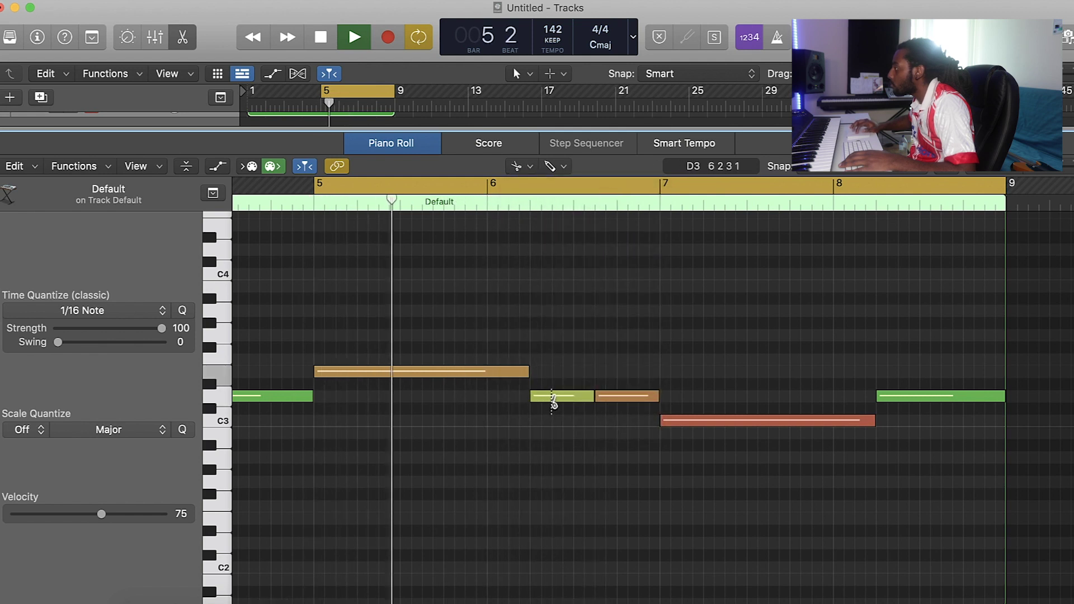
{"action": "left_click", "coordinate": [551, 397]}
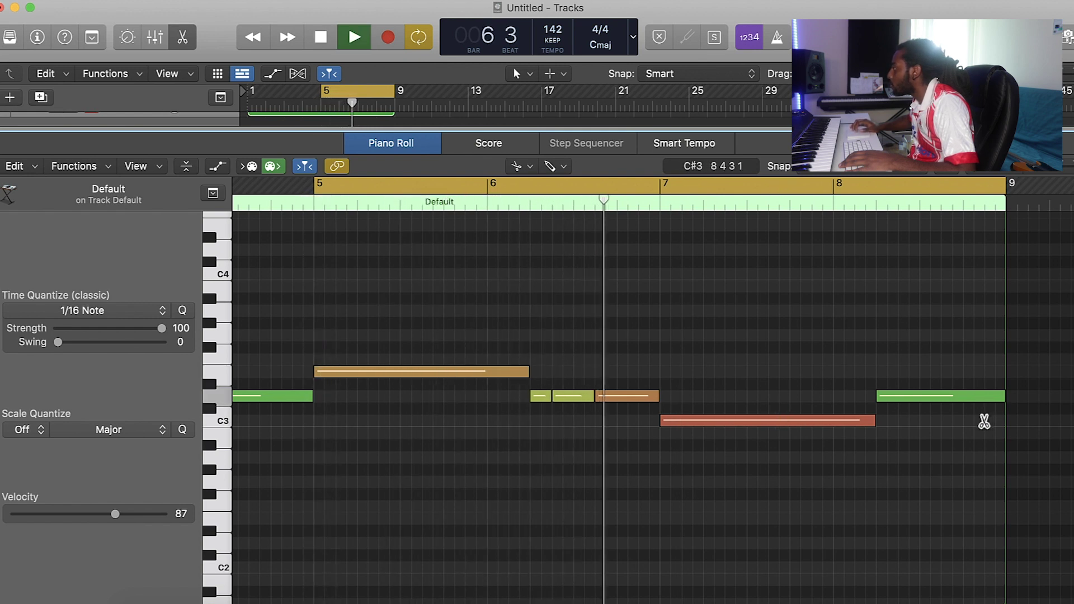
{"action": "left_click", "coordinate": [526, 167]}
{"action": "left_click", "coordinate": [1002, 398]}
{"action": "key", "text": "space"}
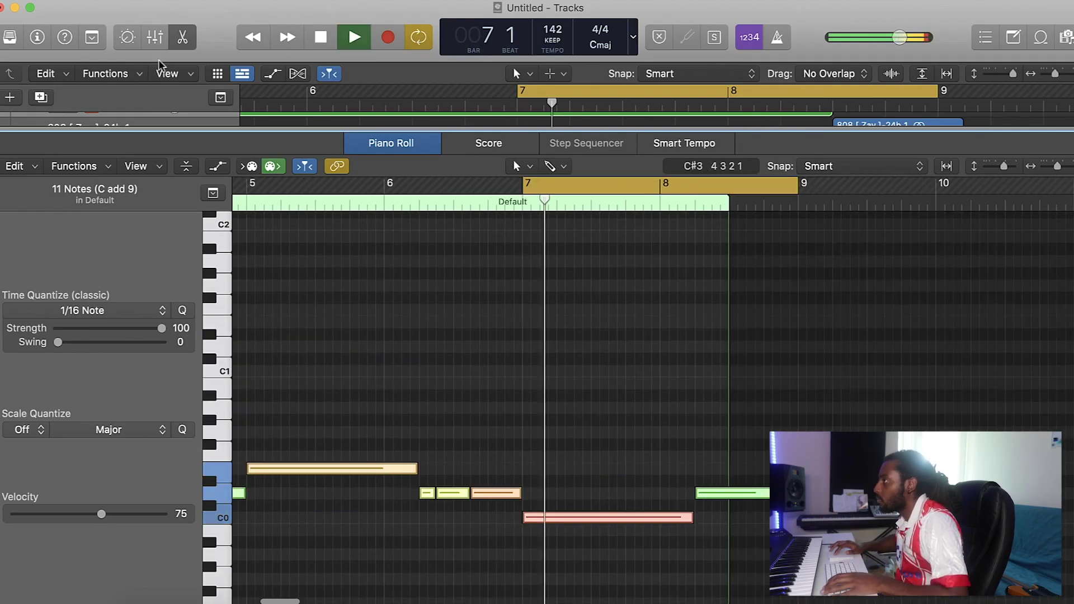
Close the editor, show the inspector and reverse the 808 [ Zay ]-24b_1 region.
{"action": "left_click", "coordinate": [177, 37]}
{"action": "left_click", "coordinate": [38, 36]}
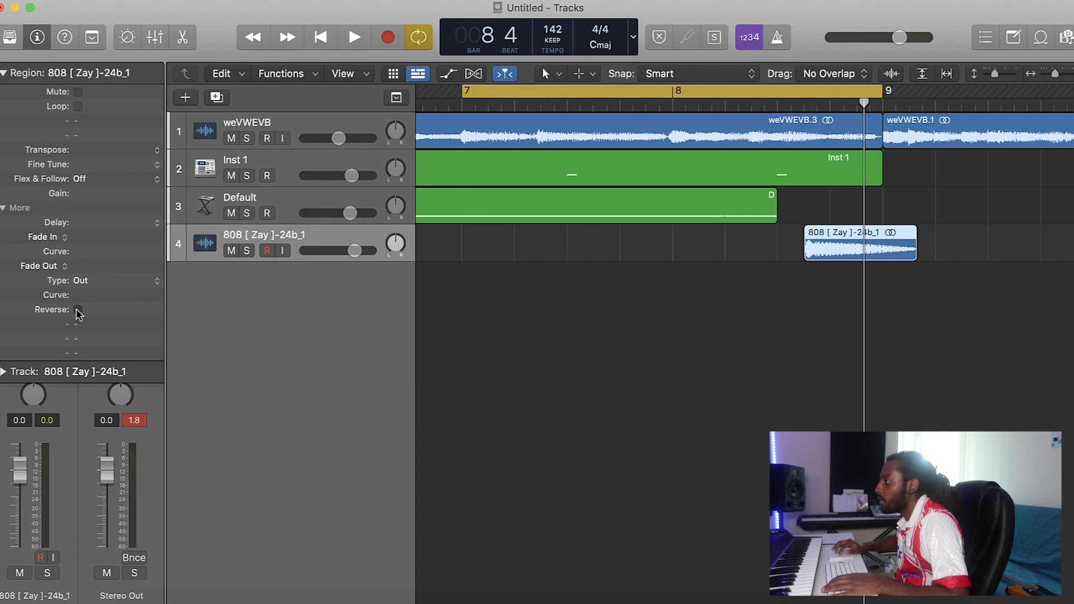
{"action": "key", "text": "space"}
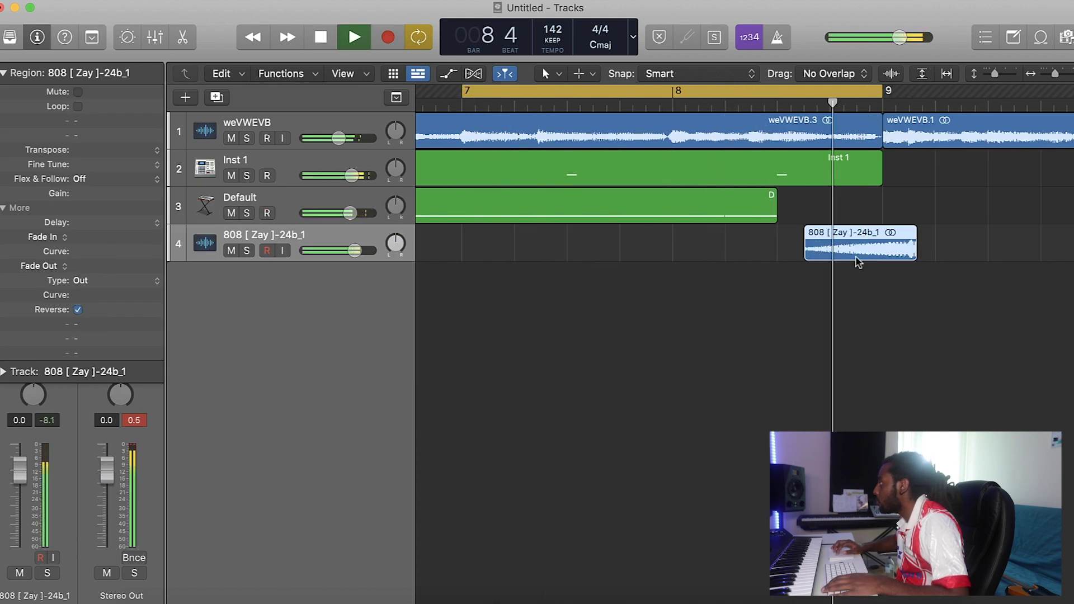
Trim the end of the reversed 808 region slightly and extend the Default region to meet its start.
{"action": "left_click_drag", "start_coordinate": [909, 249], "coordinate": [893, 251]}
{"action": "key", "text": "space"}
{"action": "key", "text": "space"}
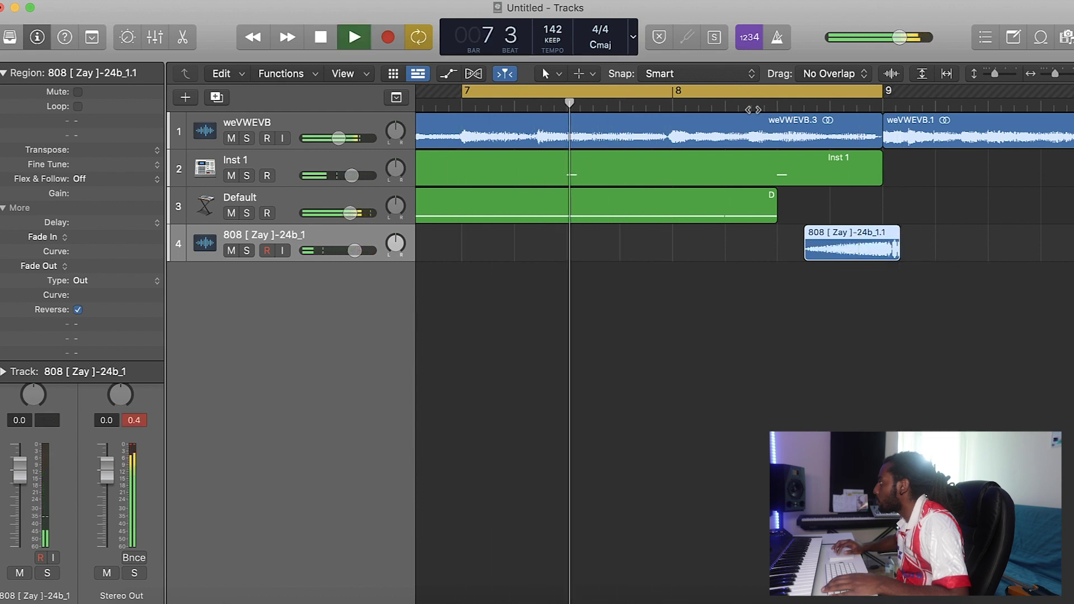
{"action": "left_click_drag", "start_coordinate": [776, 216], "coordinate": [803, 217]}
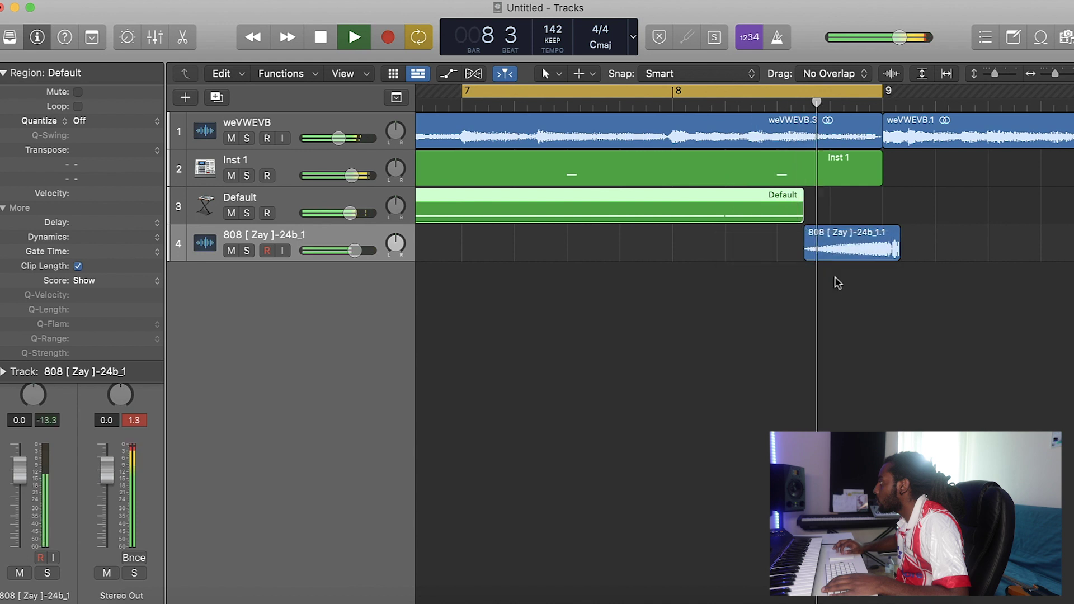
{"action": "key", "text": "space"}
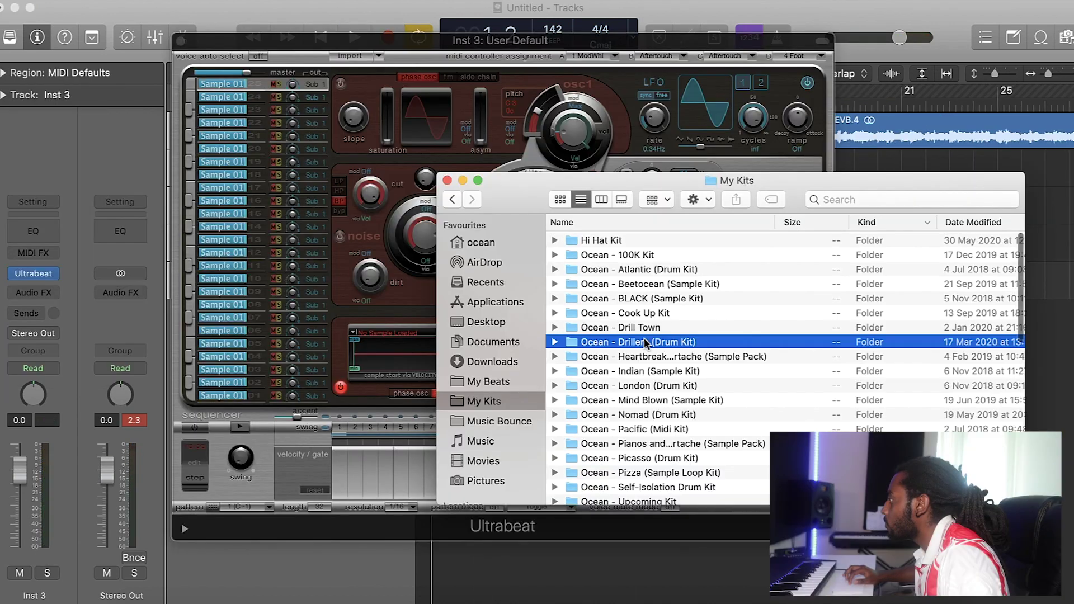
Load a sample from the Hi Hats folder of Ocean - Drillers (Drum Kit) into Inst 3's Ultrabeat.
{"action": "left_click_drag", "start_coordinate": [524, 205], "coordinate": [741, 205]}
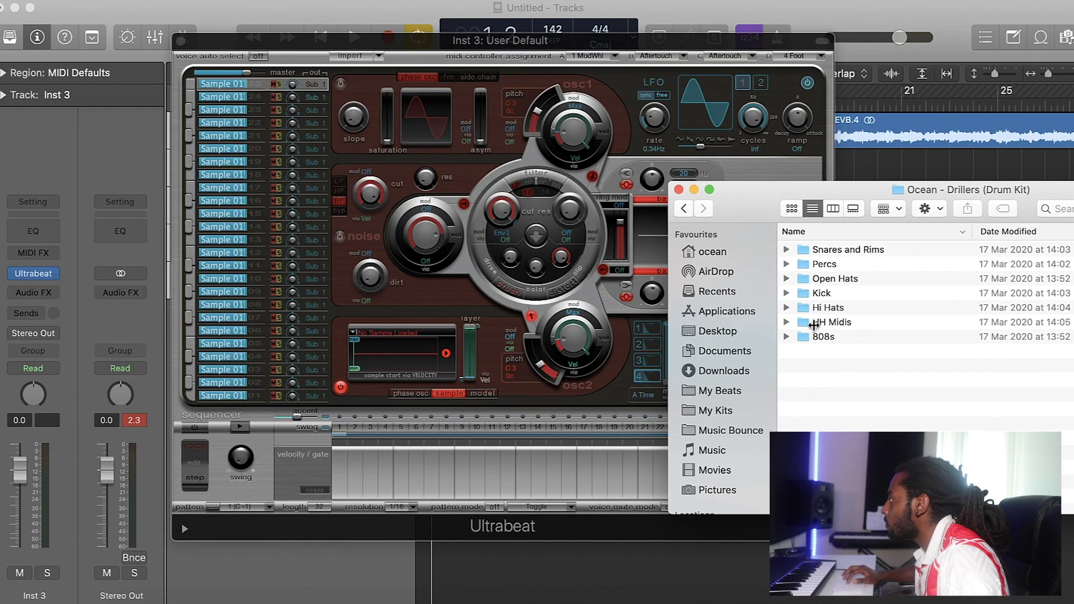
{"action": "double_click", "coordinate": [816, 309]}
{"action": "left_click_drag", "start_coordinate": [856, 309], "coordinate": [403, 349]}
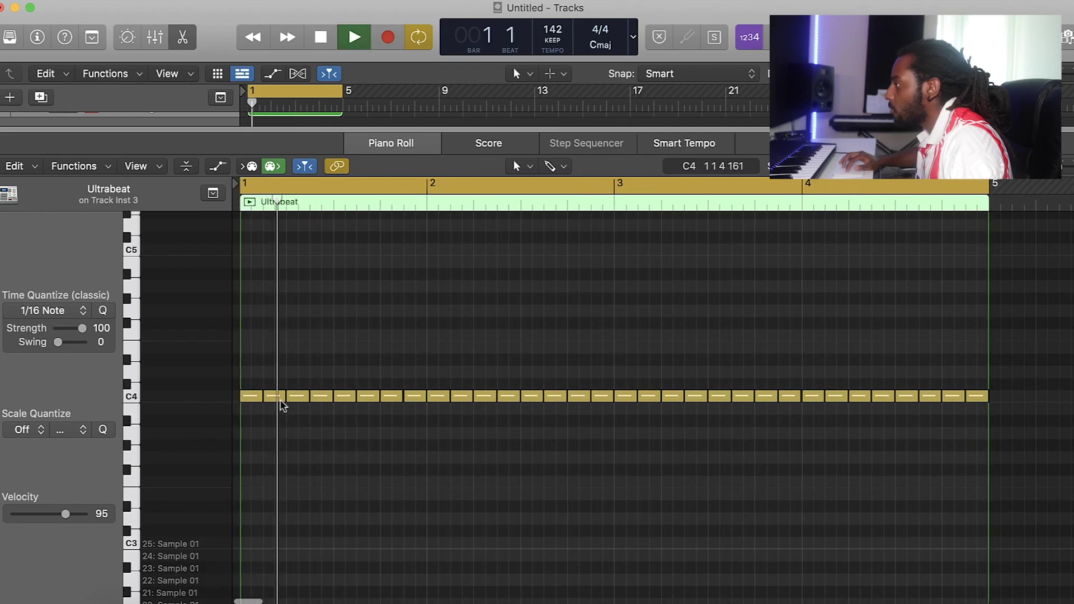
Shorten the first C4 hi-hat note in the Ultrabeat region and add a short copy right after it.
{"action": "key", "text": "space"}
{"action": "left_click_drag", "start_coordinate": [264, 397], "coordinate": [258, 401]}
{"action": "key", "text": "space"}
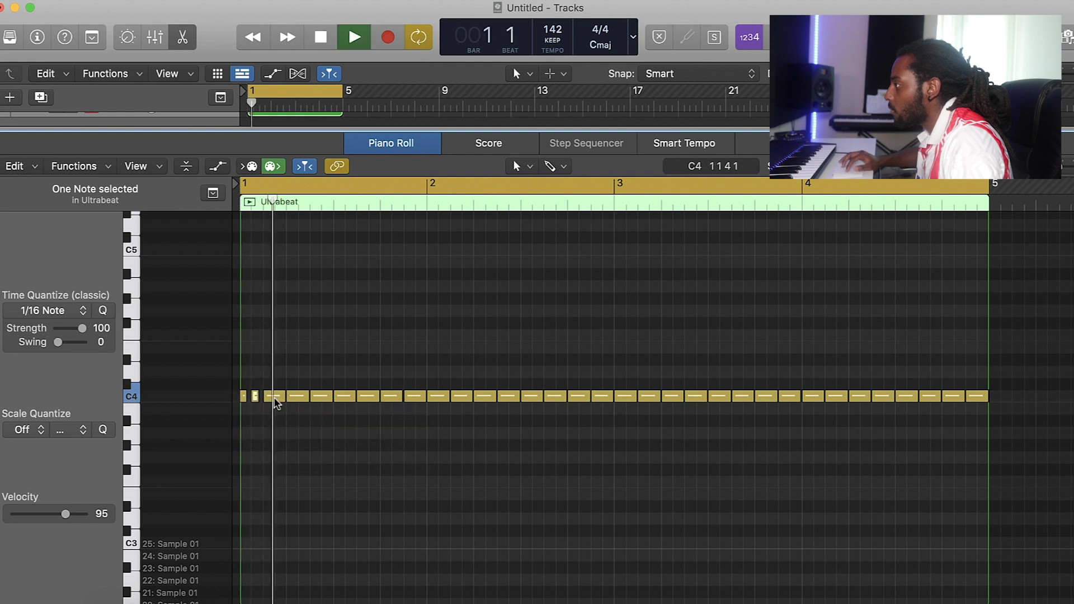
{"action": "key", "text": "space"}
{"action": "key", "text": "space"}
Delete the C4 hi-hat notes starting at 1 2 1, 1 3 3 and 1 4 1.
{"action": "left_click", "coordinate": [295, 396]}
{"action": "key", "text": "space"}
{"action": "key", "text": "BackSpace"}
{"action": "key", "text": "space"}
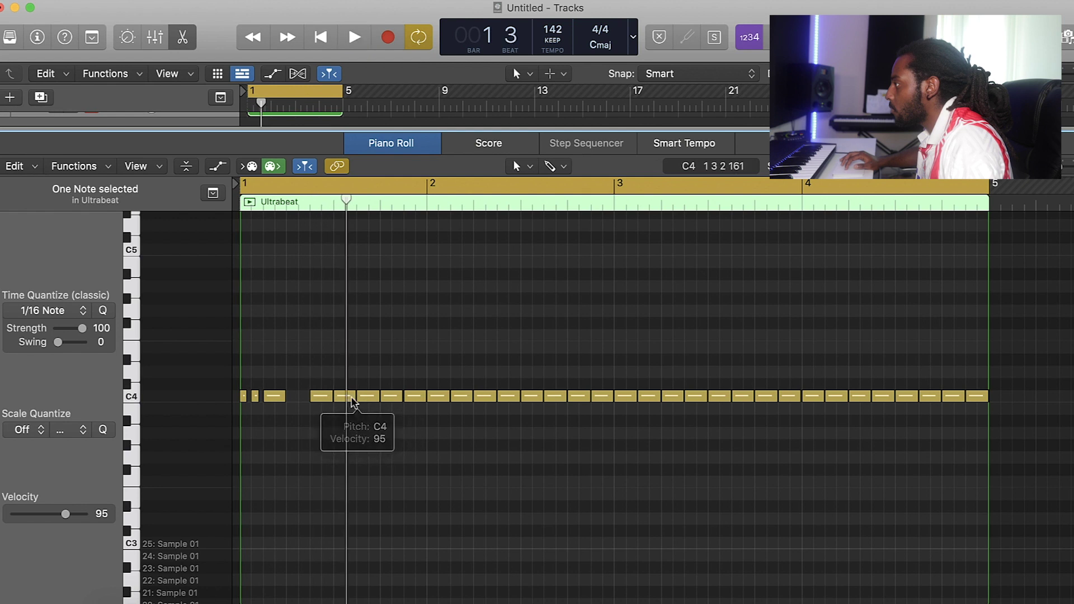
{"action": "left_click", "coordinate": [368, 398]}
{"action": "key", "text": "Delete"}
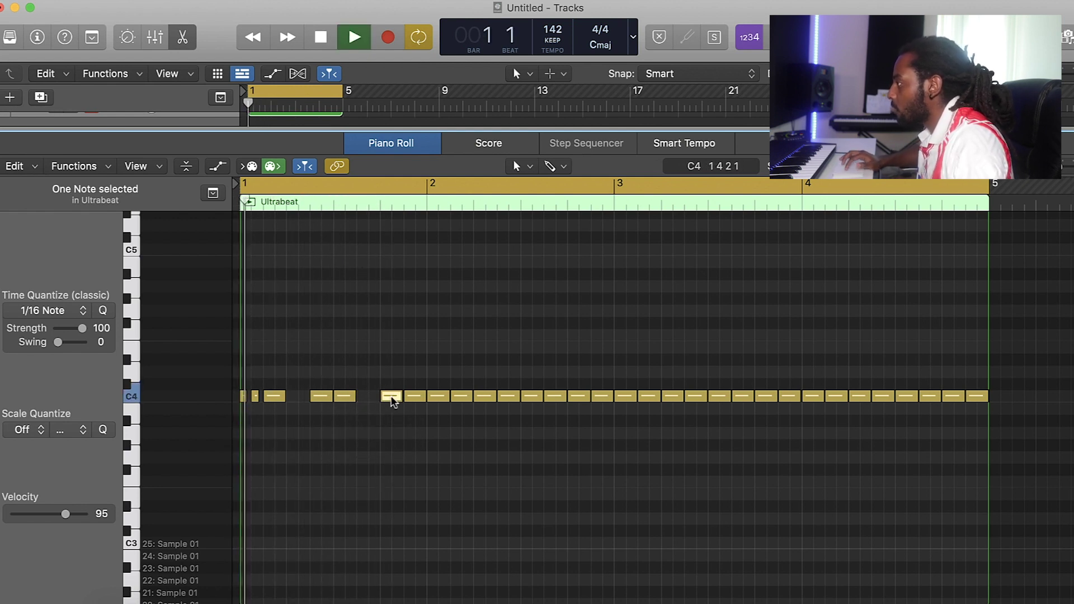
{"action": "left_click", "coordinate": [391, 398]}
{"action": "key", "text": "Delete"}
Delete the C4 hi-hat notes starting at 2 1 1, 2 2 1, 2 2 3 and 2 3 1.
{"action": "key", "text": "Return"}
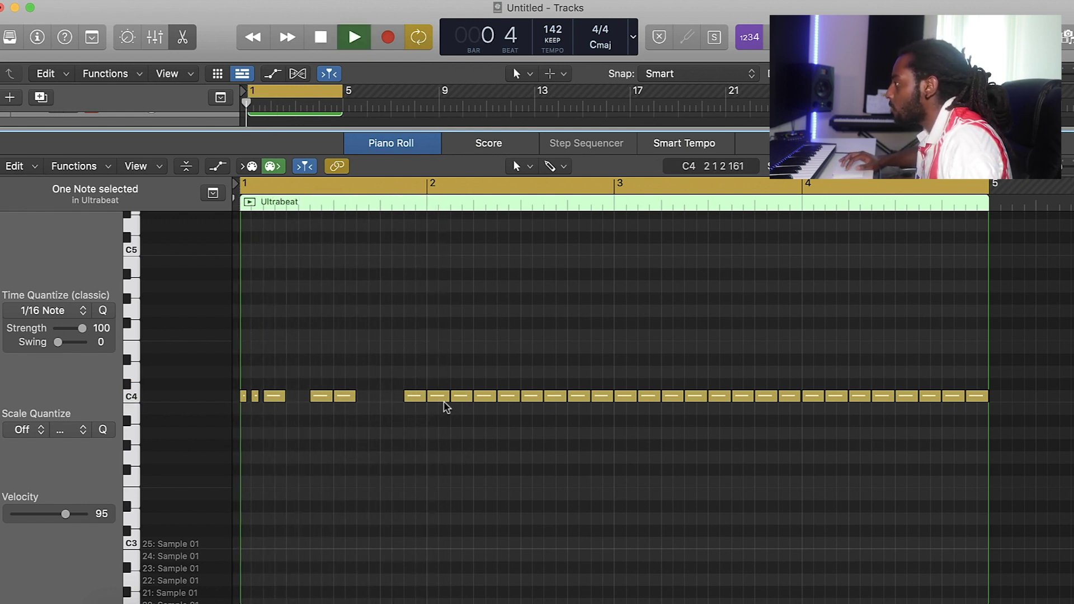
{"action": "key", "text": "Delete"}
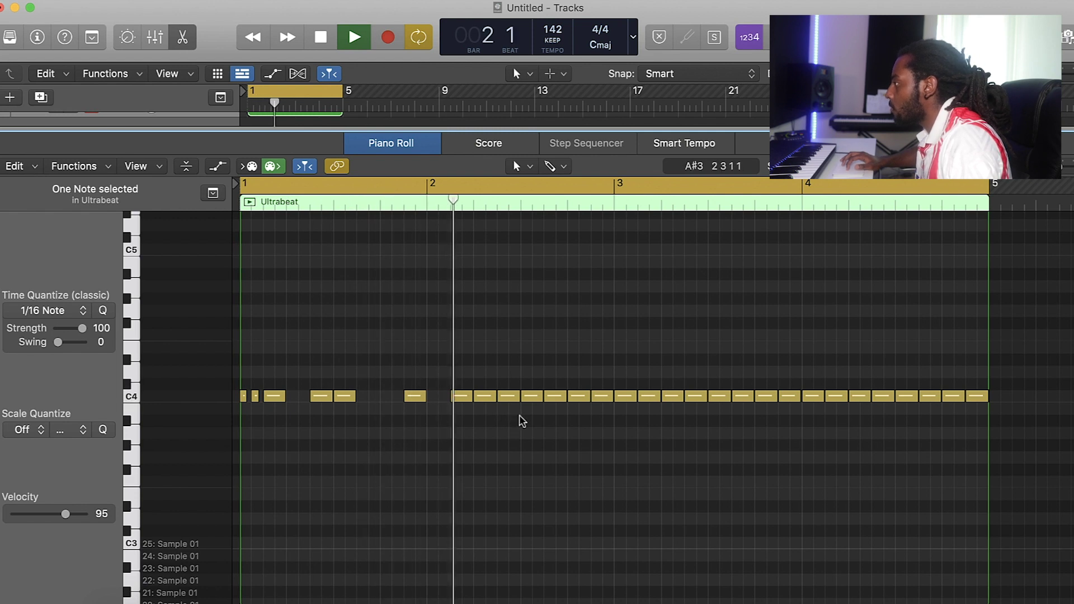
{"action": "left_click", "coordinate": [483, 397]}
{"action": "key", "text": "Delete"}
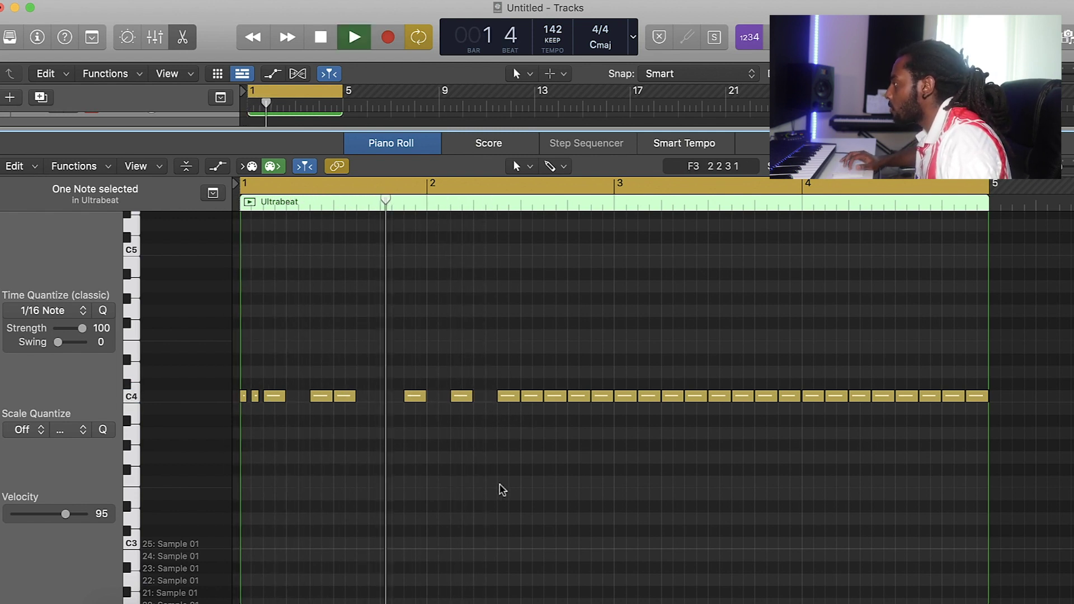
{"action": "left_click", "coordinate": [509, 397]}
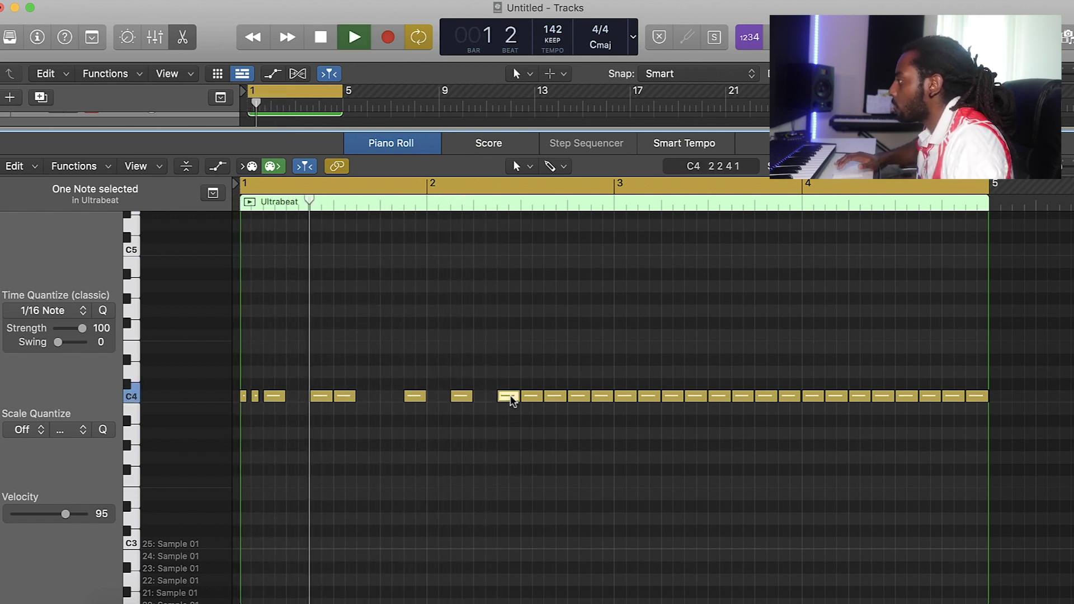
{"action": "key", "text": "Delete"}
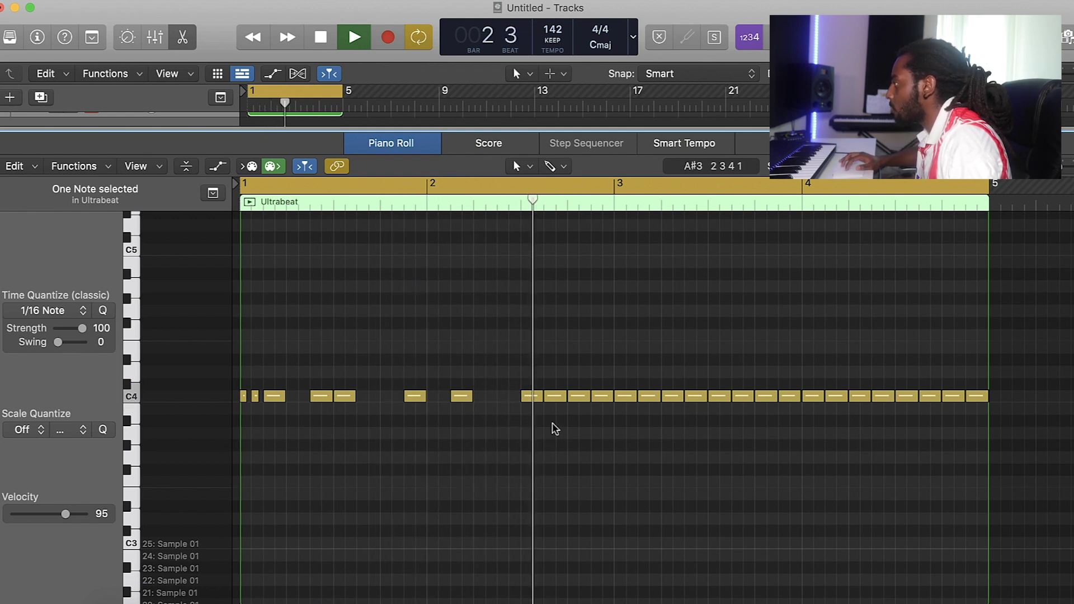
{"action": "left_click", "coordinate": [532, 397]}
{"action": "key", "text": "Delete"}
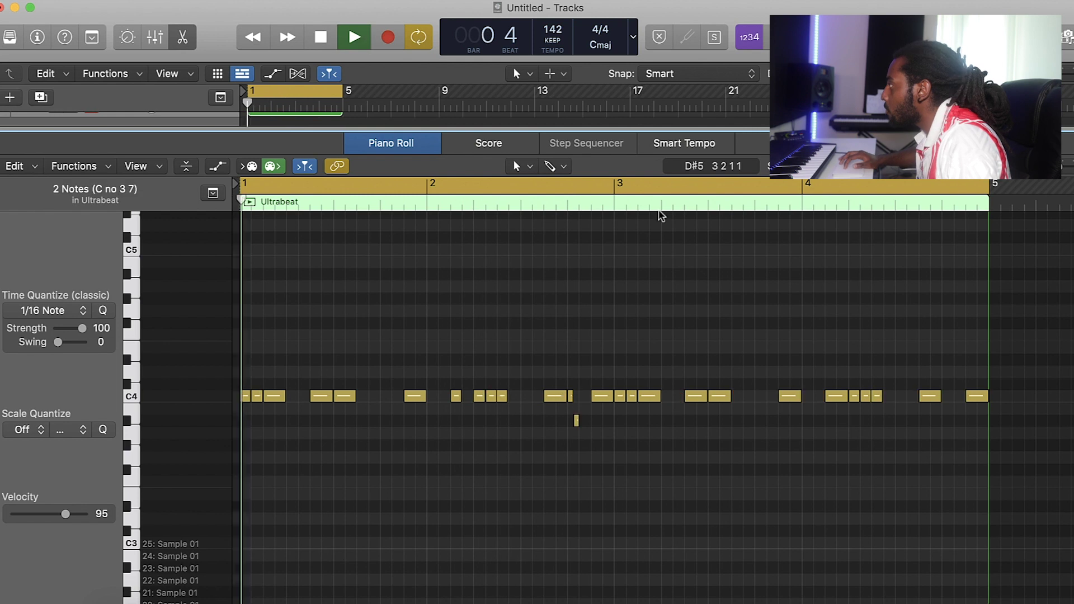
Split the first short C4 hi-hat note of bar 3 in half with the Scissors Tool.
{"action": "left_click", "coordinate": [520, 166]}
{"action": "left_click", "coordinate": [562, 264]}
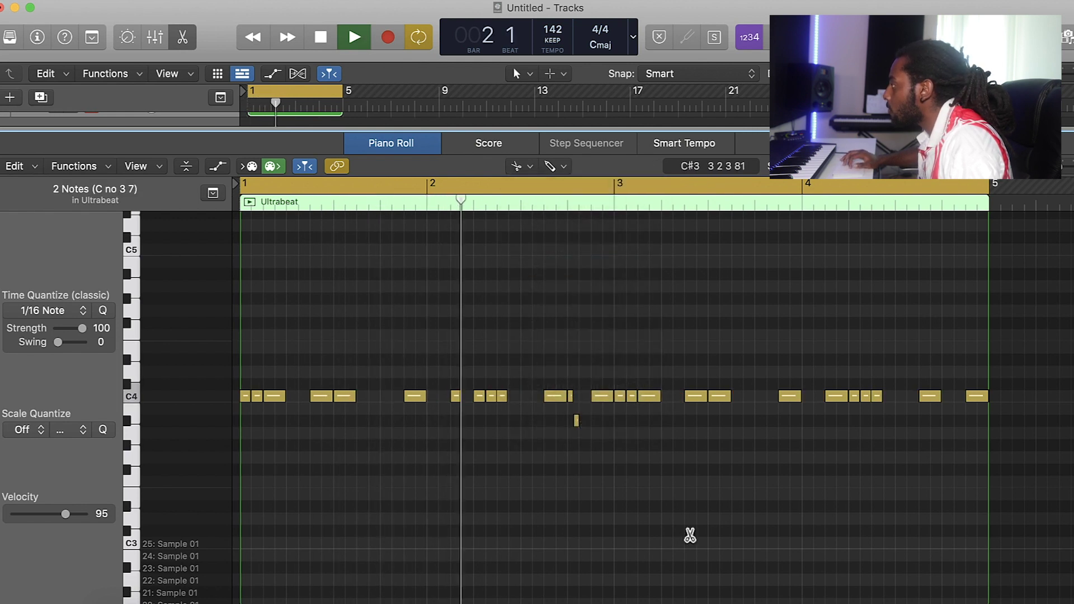
{"action": "left_click", "coordinate": [620, 398]}
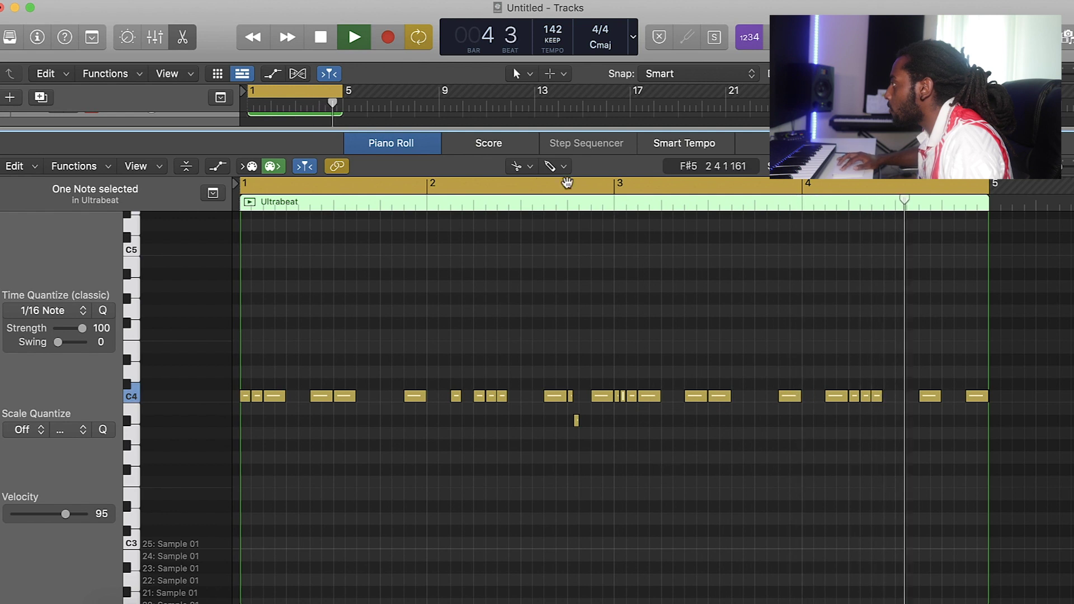
Copy the short C4 and A#3 hi-hat note pair from beat 4 of bar 2 to beat 4 of bar 4.
{"action": "left_click", "coordinate": [520, 166]}
{"action": "left_click", "coordinate": [537, 185]}
{"action": "left_click_drag", "start_coordinate": [576, 421], "coordinate": [946, 398]}
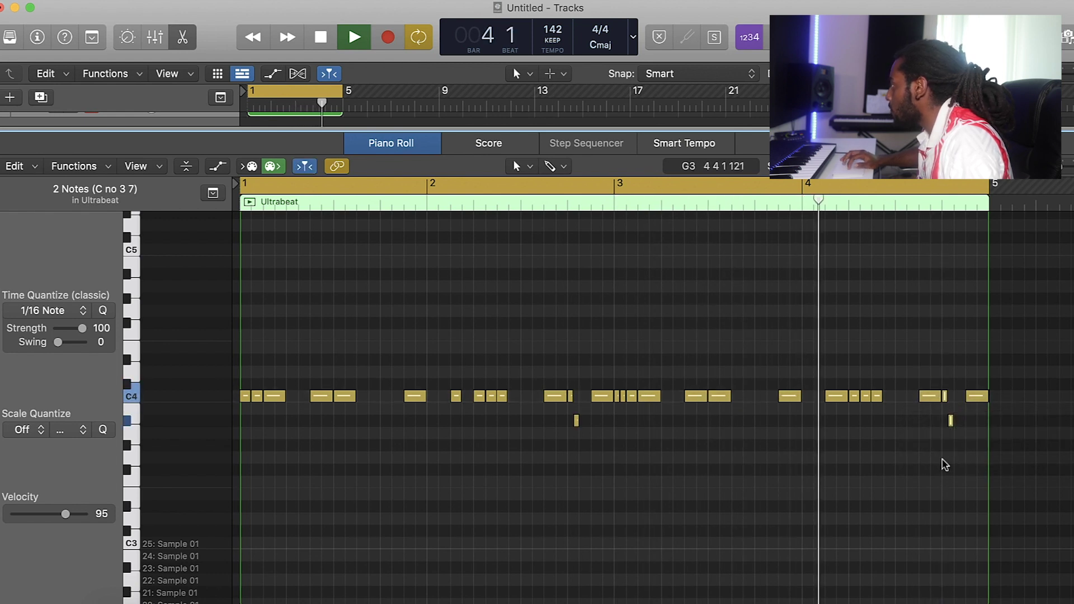
{"action": "left_click", "coordinate": [901, 453]}
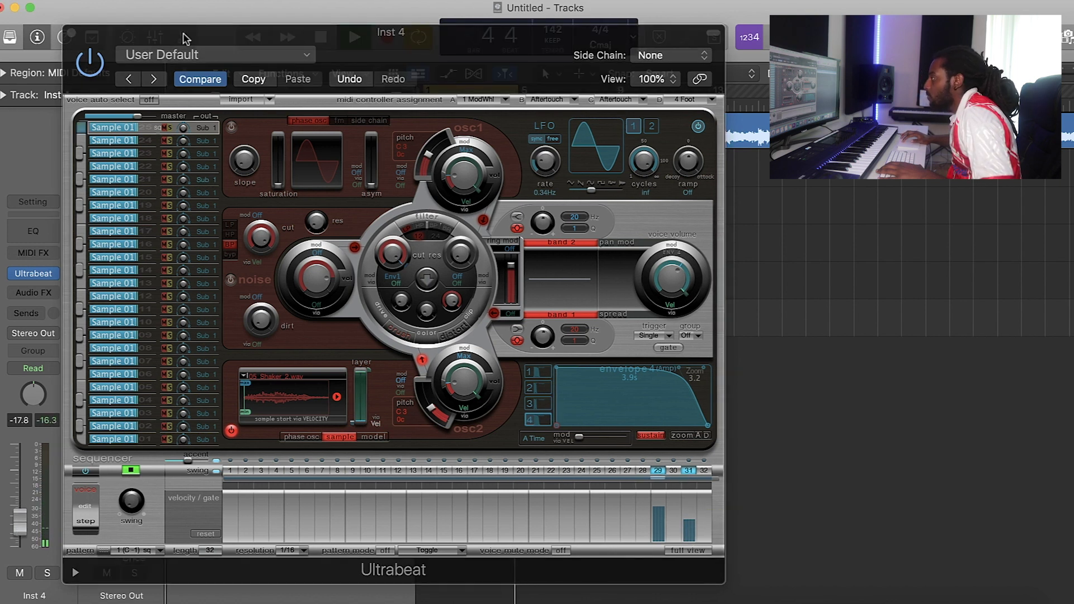
Place the Ultrabeat shaker pattern as a region at bar 3 of the Inst 4 track and pan the track to +21.
{"action": "left_click_drag", "start_coordinate": [184, 38], "coordinate": [803, 40]}
{"action": "left_click_drag", "start_coordinate": [756, 553], "coordinate": [479, 319]}
{"action": "left_click_drag", "start_coordinate": [802, 34], "coordinate": [425, 24]}
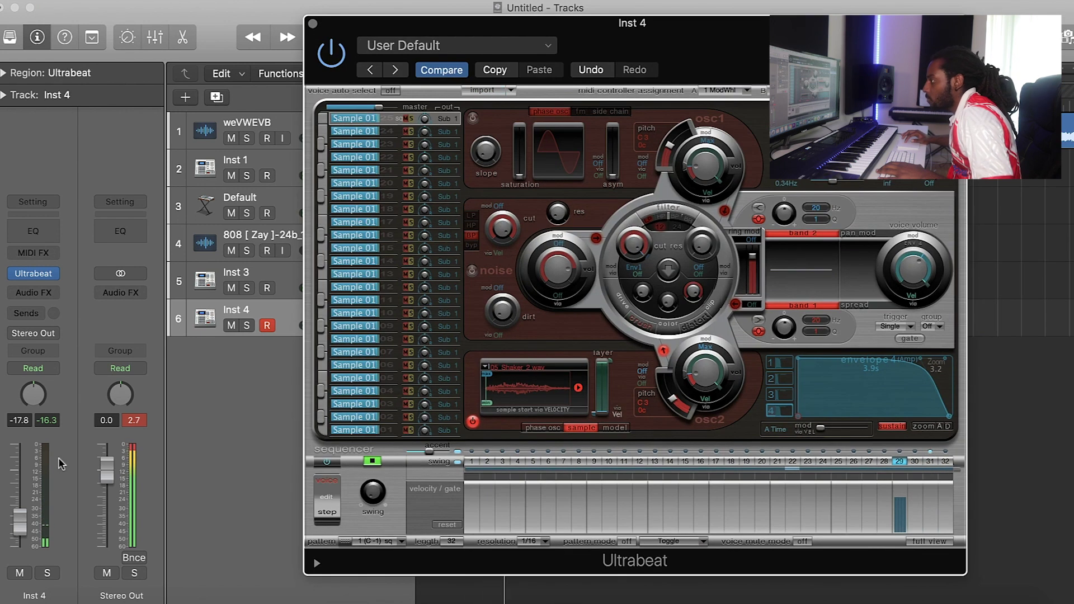
{"action": "left_click_drag", "start_coordinate": [32, 382], "coordinate": [32, 387]}
{"action": "key", "text": "v"}
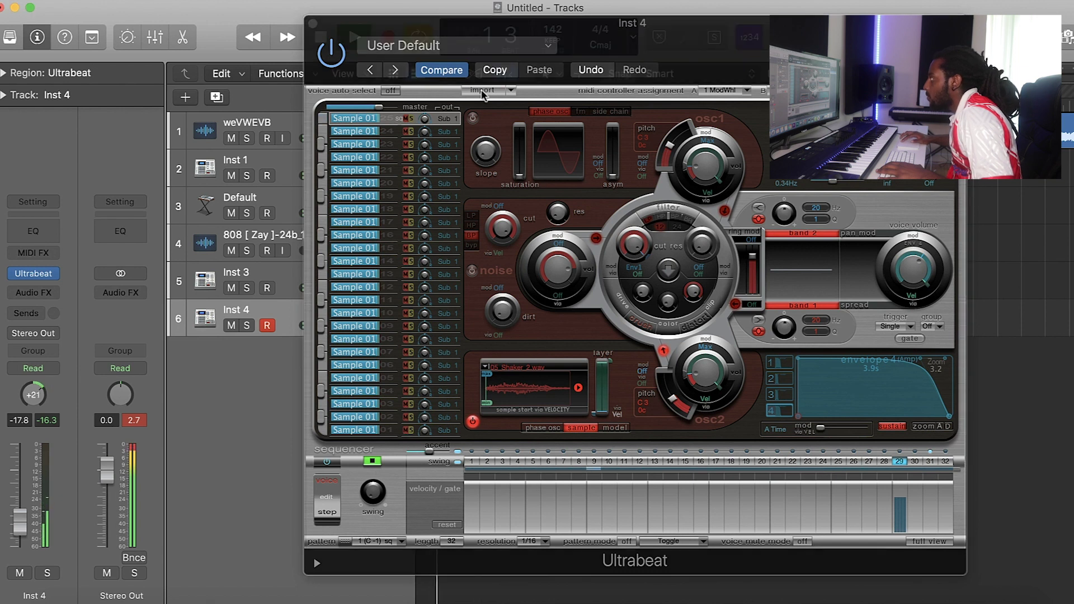
Place the shaker pattern with only step 29 active at bar 1 of Inst 4 and join the track's two regions.
{"action": "left_click_drag", "start_coordinate": [401, 24], "coordinate": [723, 24]}
{"action": "left_click_drag", "start_coordinate": [665, 541], "coordinate": [441, 320]}
{"action": "left_click_drag", "start_coordinate": [503, 371], "coordinate": [450, 335]}
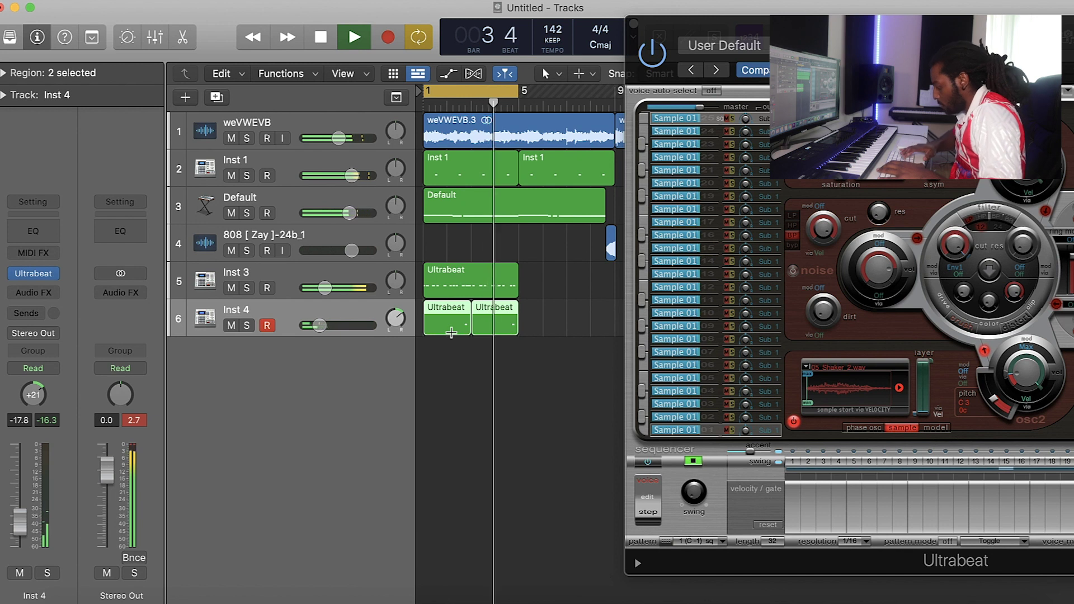
{"action": "key", "text": "super+j"}
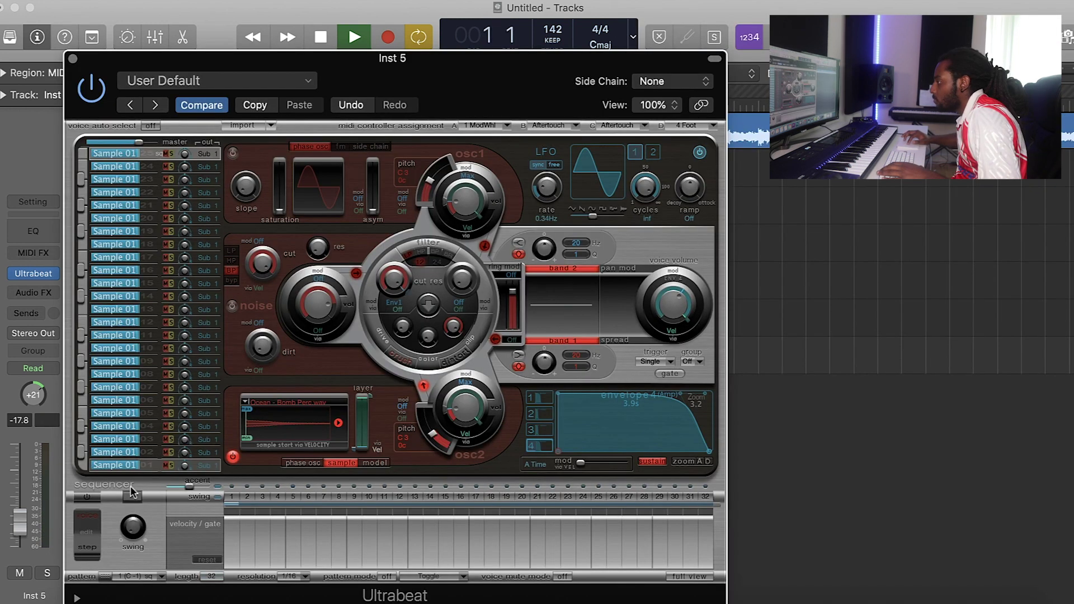
Start the Inst 5 Ultrabeat sequencer, and set the track's volume to -19.5 dB and pan to -11.
{"action": "left_click", "coordinate": [132, 494]}
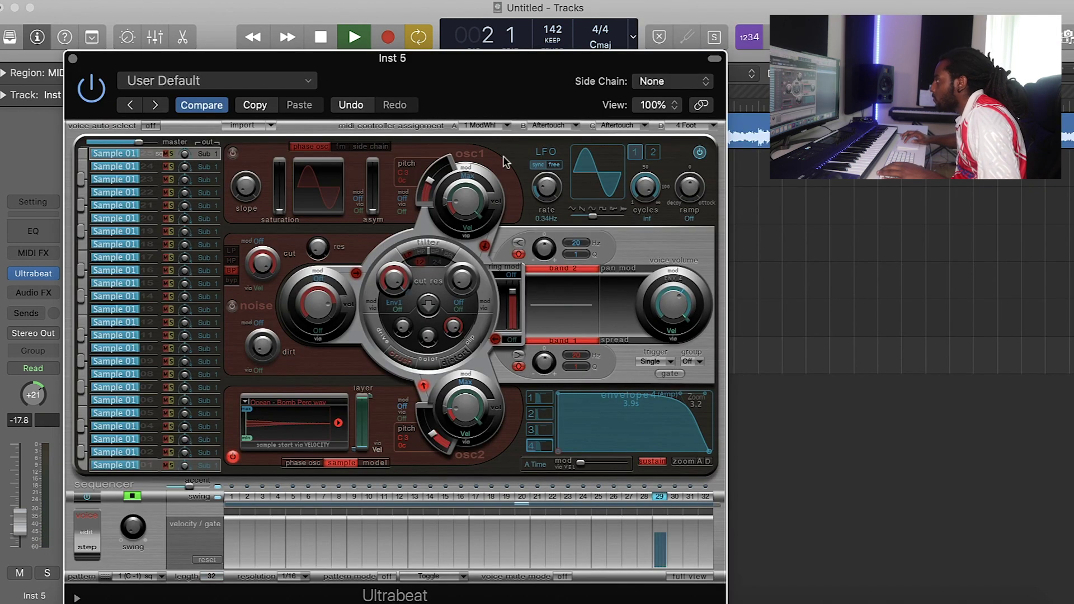
{"action": "left_click_drag", "start_coordinate": [381, 76], "coordinate": [717, 75]}
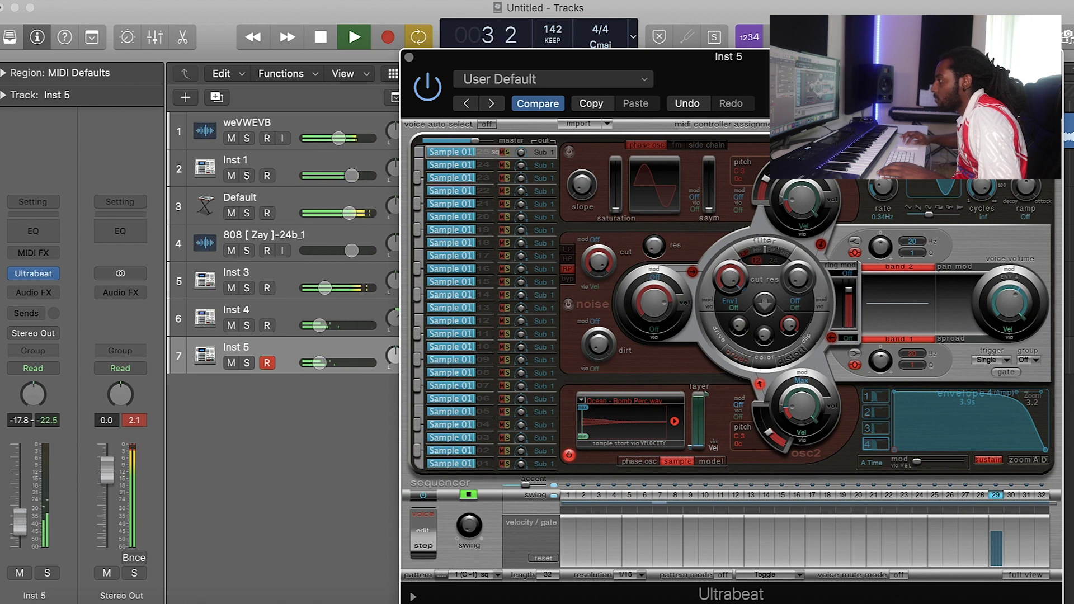
{"action": "left_click_drag", "start_coordinate": [28, 433], "coordinate": [27, 431]}
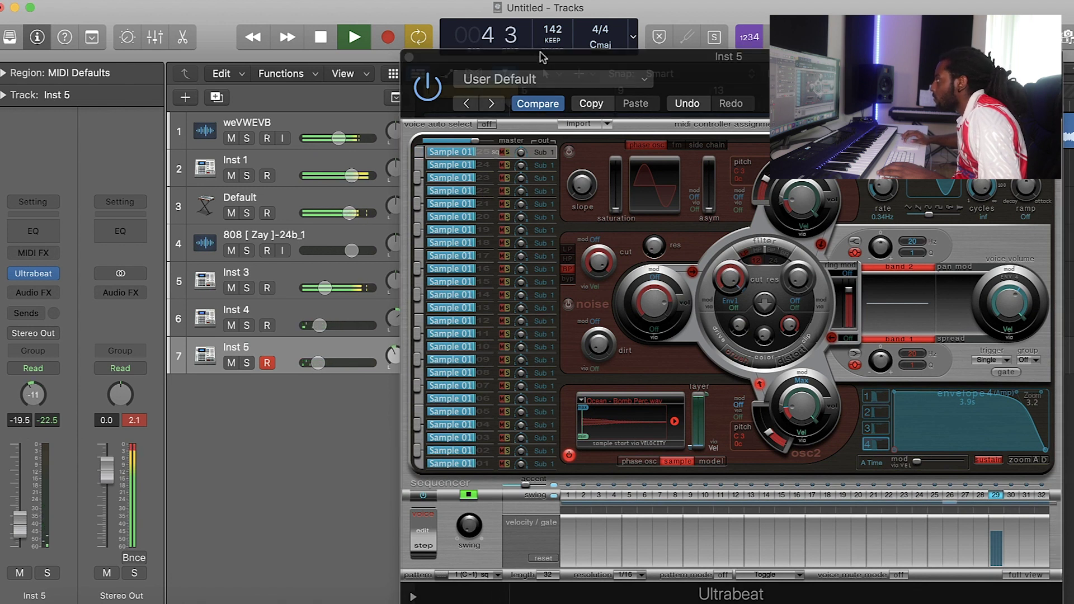
Place the Ocean - Bomb Perc pattern from Ultrabeat as a region at bar 1 of the Inst 5 track.
{"action": "left_click_drag", "start_coordinate": [491, 57], "coordinate": [701, 56]}
{"action": "left_click_drag", "start_coordinate": [652, 573], "coordinate": [424, 369]}
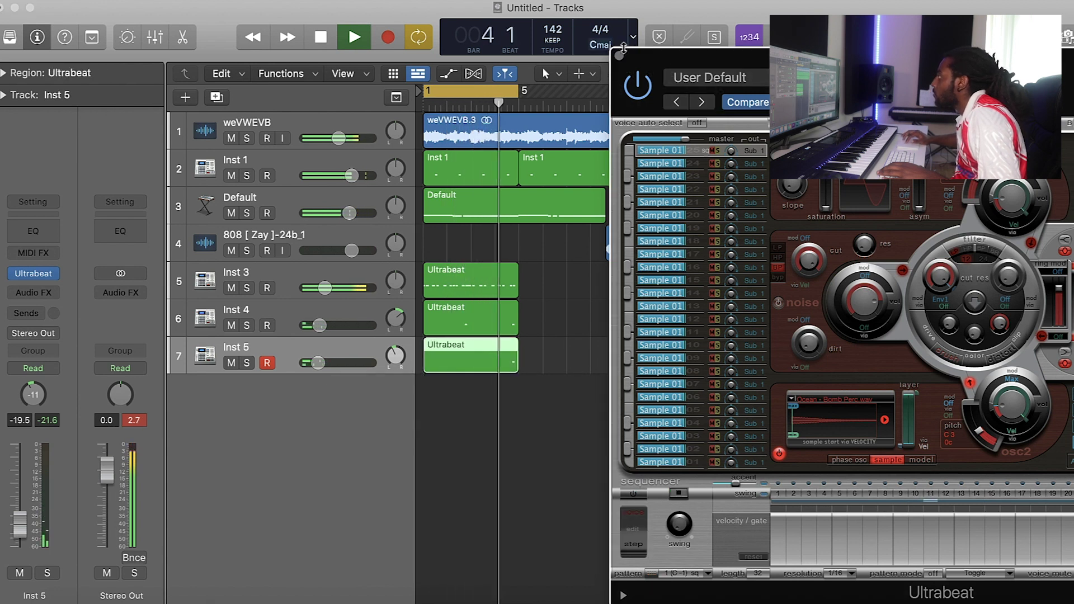
Enter C3 notes at bar 1 and bar 2 beat 2 of the Inst 7 region and repeat both notes from bar 3.
{"action": "left_click", "coordinate": [620, 53]}
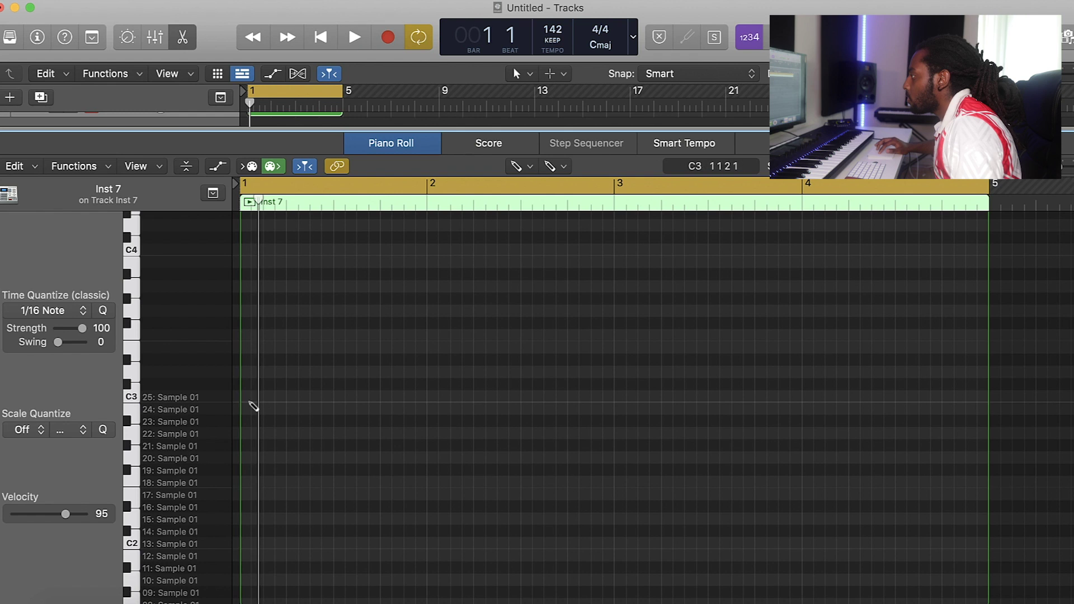
{"action": "left_click_drag", "start_coordinate": [268, 404], "coordinate": [257, 403]}
{"action": "key", "text": "space"}
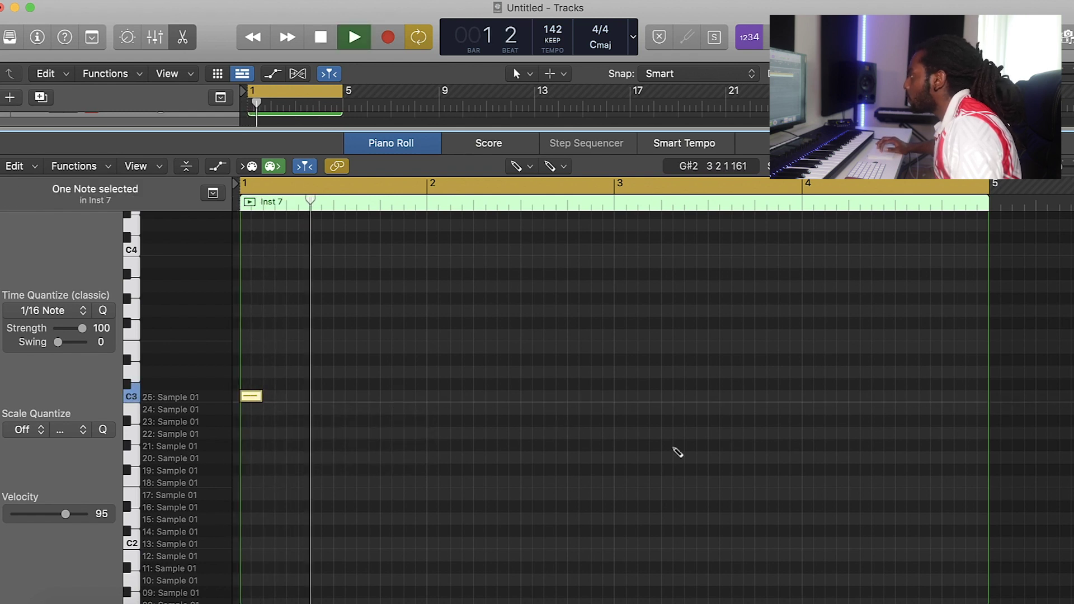
{"action": "key", "text": "space"}
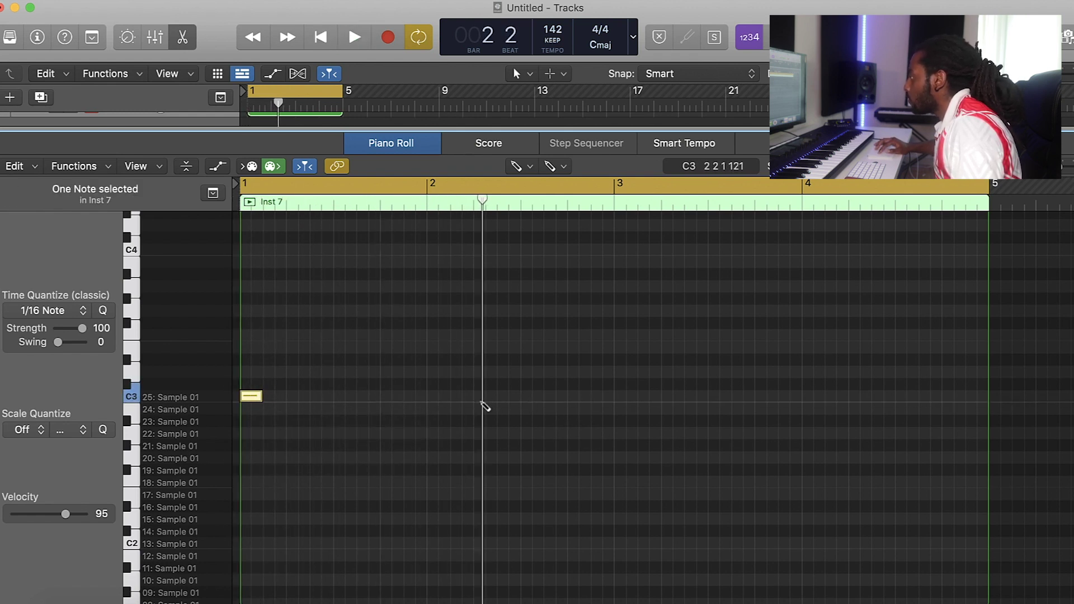
{"action": "left_click", "coordinate": [483, 397]}
{"action": "key", "text": "super+r"}
{"action": "key", "text": "space"}
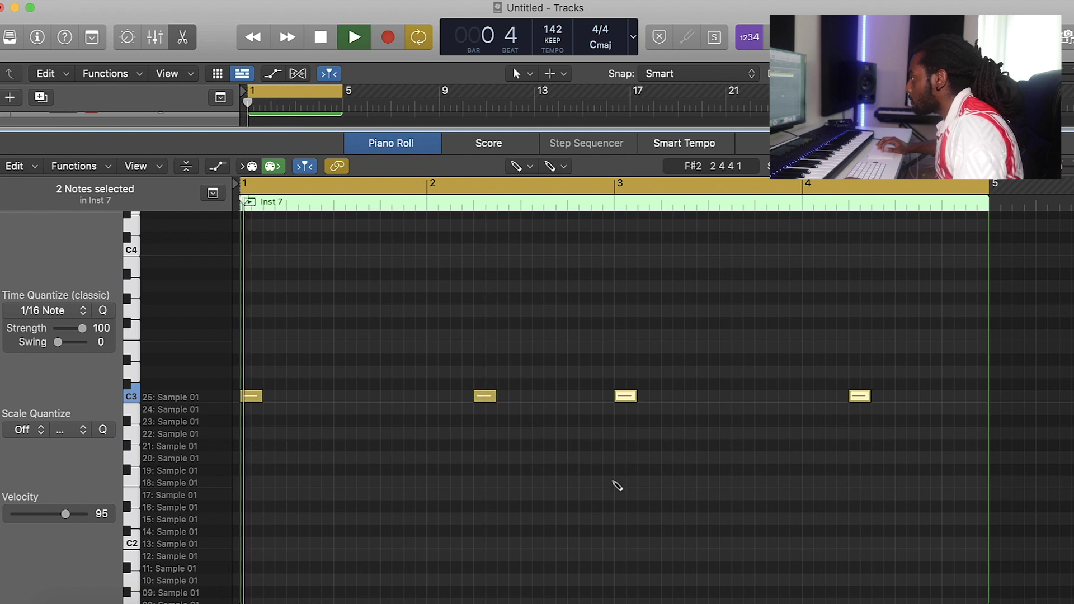
{"action": "left_click", "coordinate": [180, 38]}
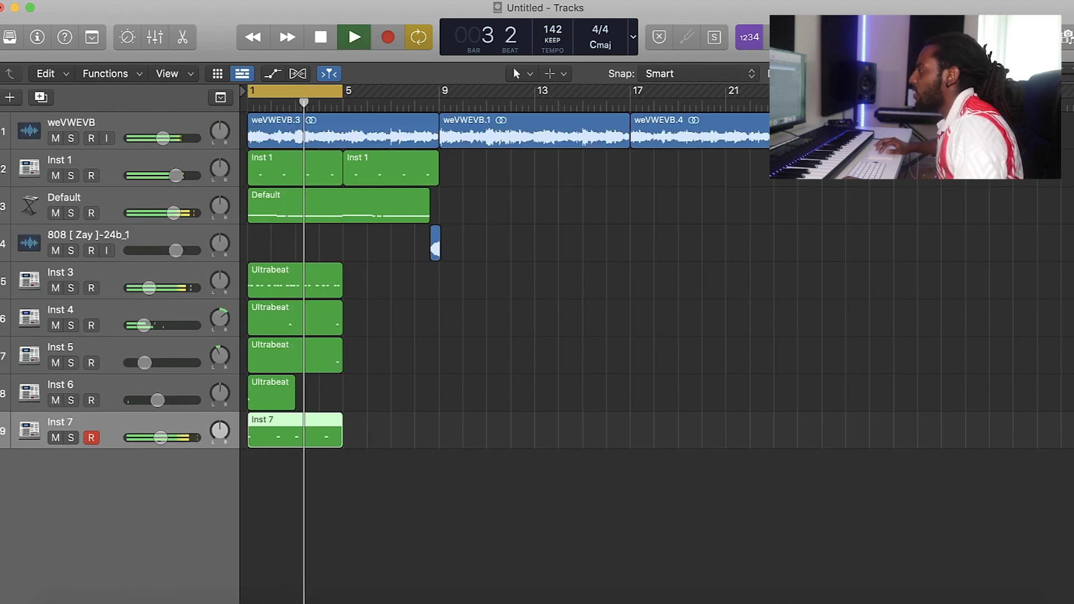
Set the Inst 7 track's volume to -8.2 dB and repeat the Inst 3 to Inst 7 regions at bar 5.
{"action": "left_click_drag", "start_coordinate": [160, 437], "coordinate": [157, 438]}
{"action": "left_click_drag", "start_coordinate": [378, 463], "coordinate": [255, 289]}
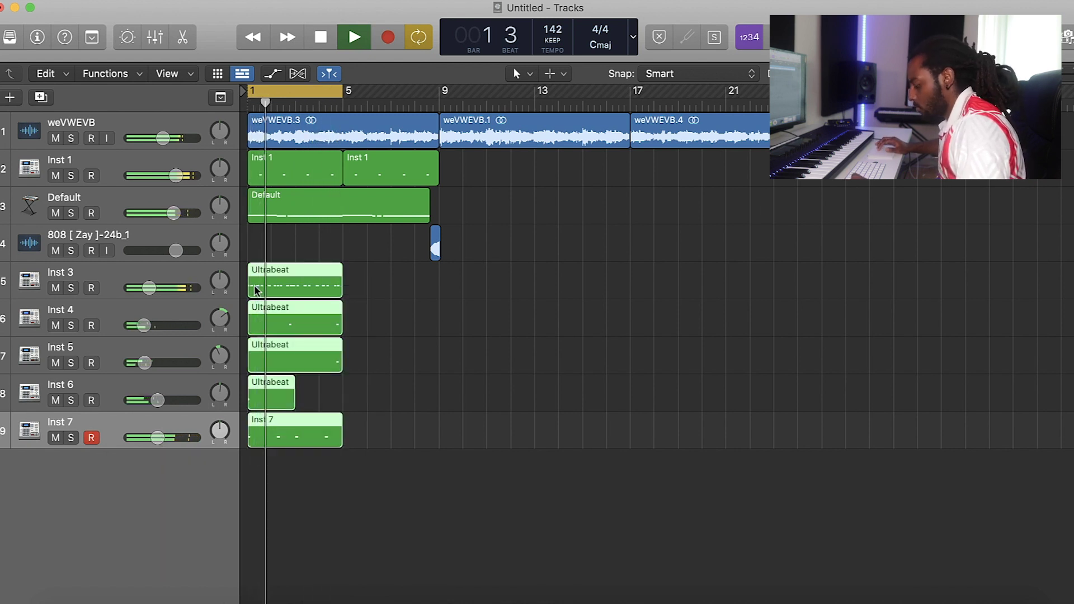
{"action": "key", "text": "super+r"}
{"action": "left_click", "coordinate": [37, 37]}
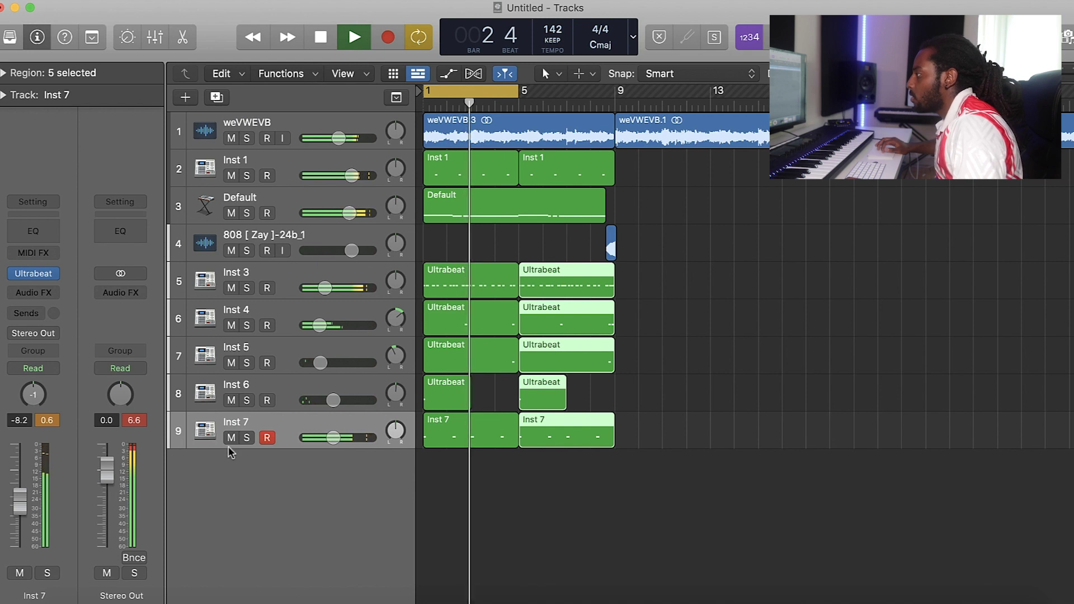
Enter five C3 notes in track 10's Inst 6 region, one each in bars 1, 2 and 4 and two in bar 3.
{"action": "left_click", "coordinate": [321, 396]}
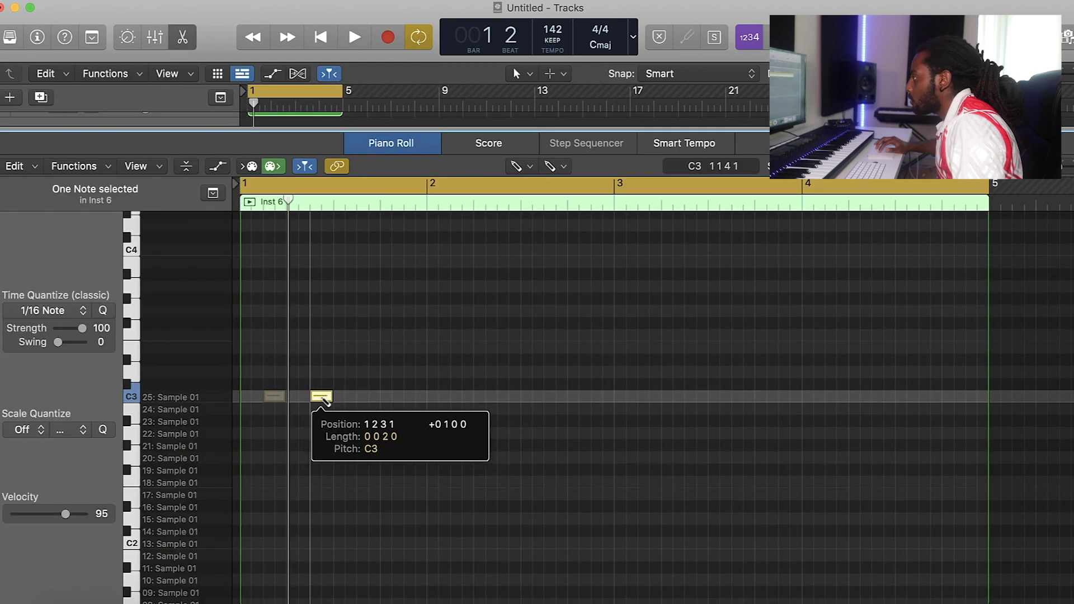
{"action": "left_click", "coordinate": [462, 397]}
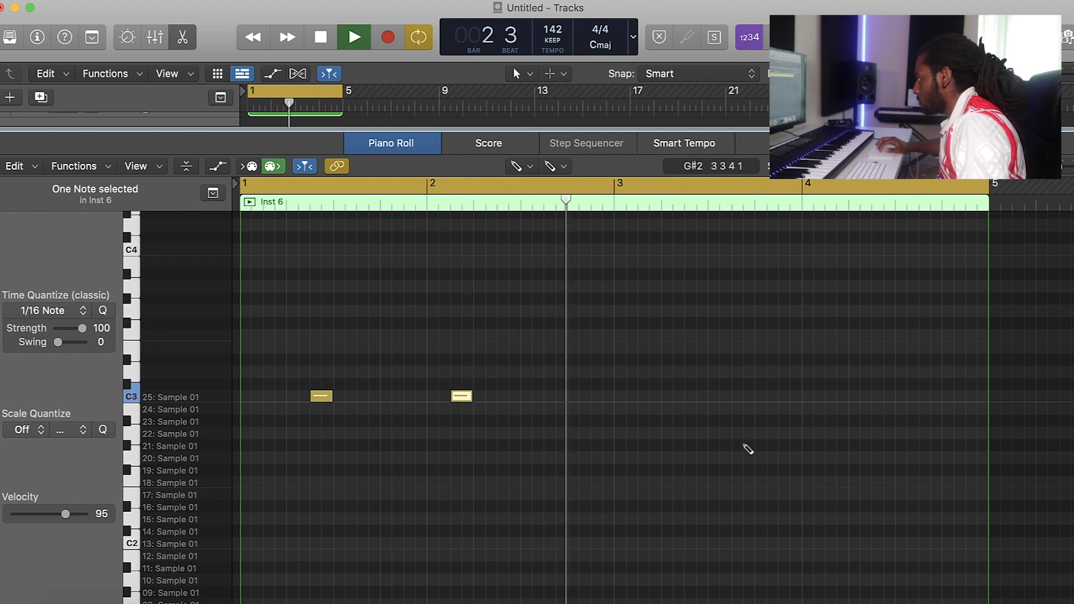
{"action": "left_click_drag", "start_coordinate": [646, 400], "coordinate": [658, 401]}
{"action": "key", "text": "space"}
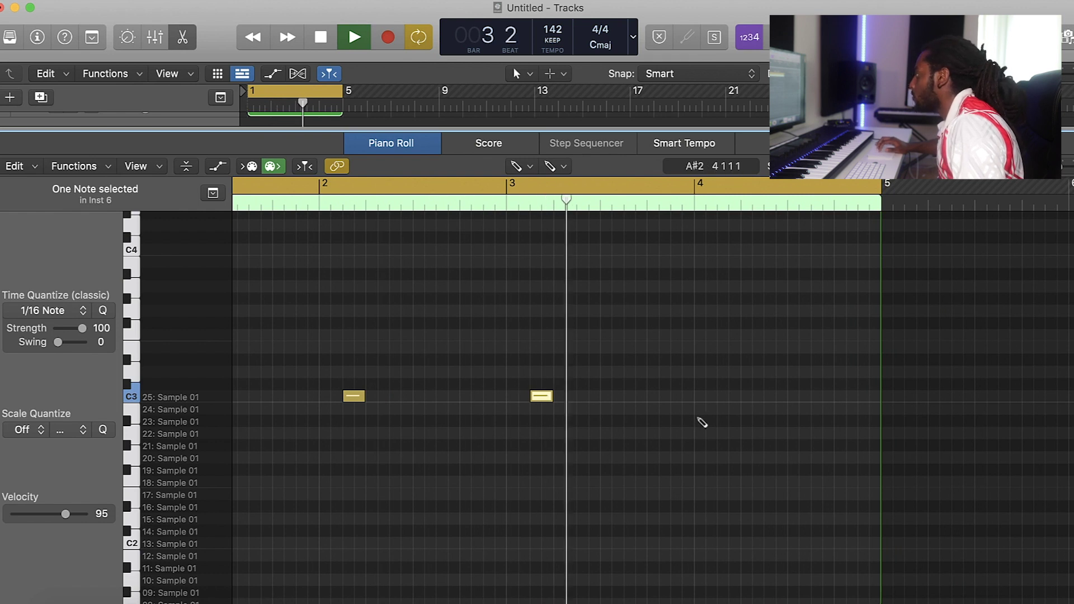
{"action": "key", "text": "space"}
{"action": "left_click", "coordinate": [650, 396]}
{"action": "left_click", "coordinate": [721, 396]}
{"action": "key", "text": "space"}
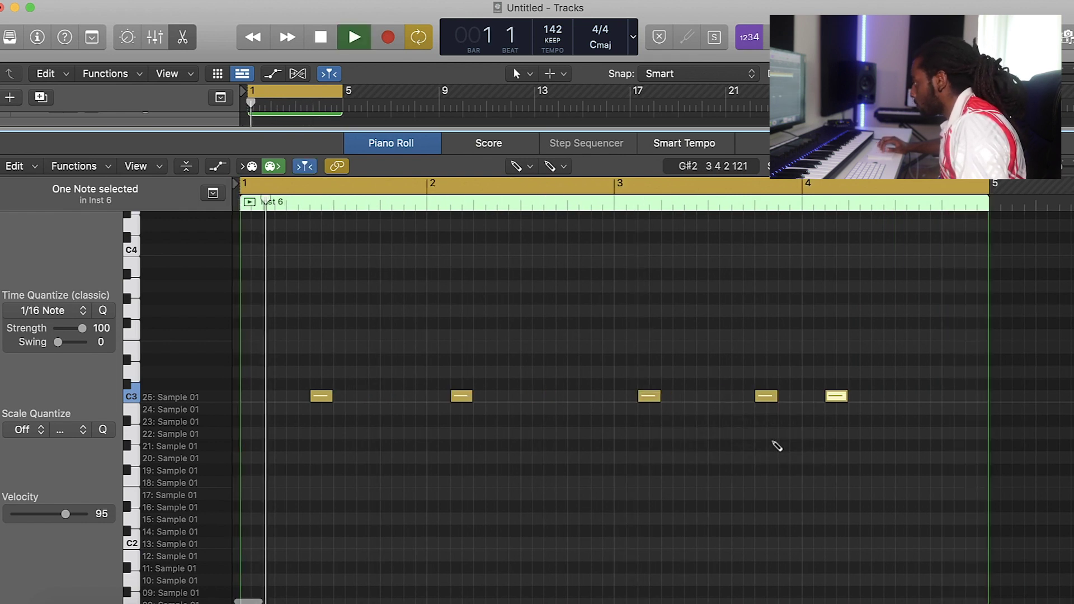
{"action": "left_click", "coordinate": [182, 37]}
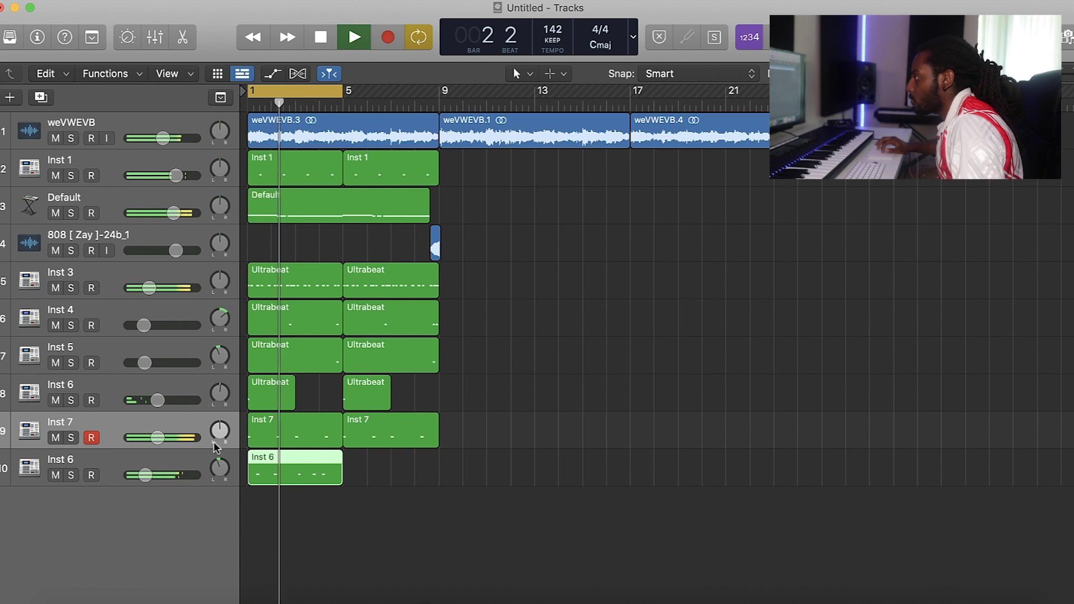
Adjust track 10's pan and move the C3 note on bar 3 beat 4 of its region half a beat later.
{"action": "left_click_drag", "start_coordinate": [214, 468], "coordinate": [211, 456]}
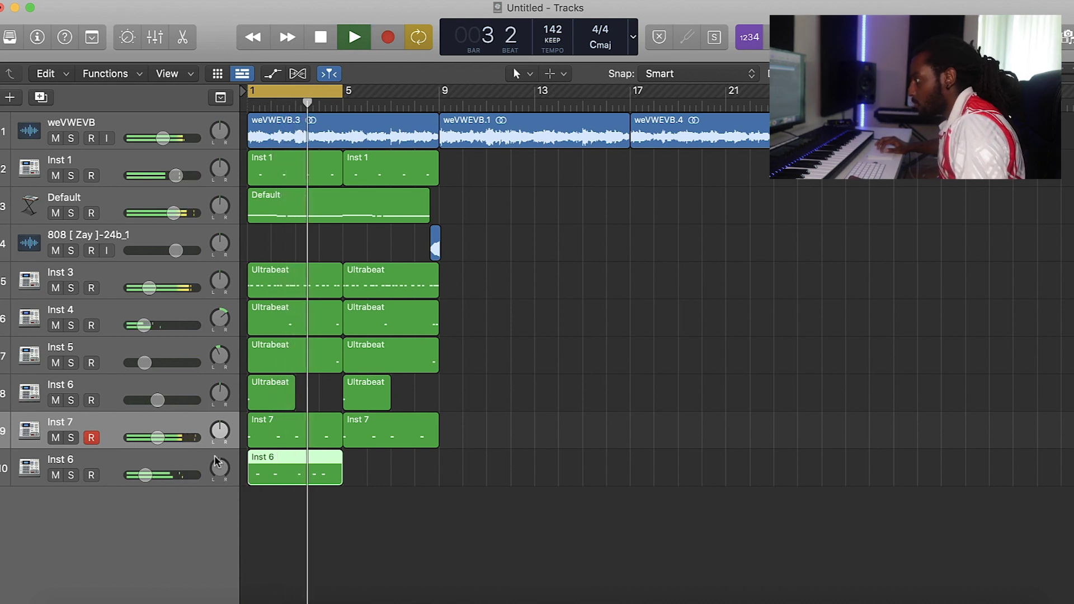
{"action": "double_click", "coordinate": [312, 473]}
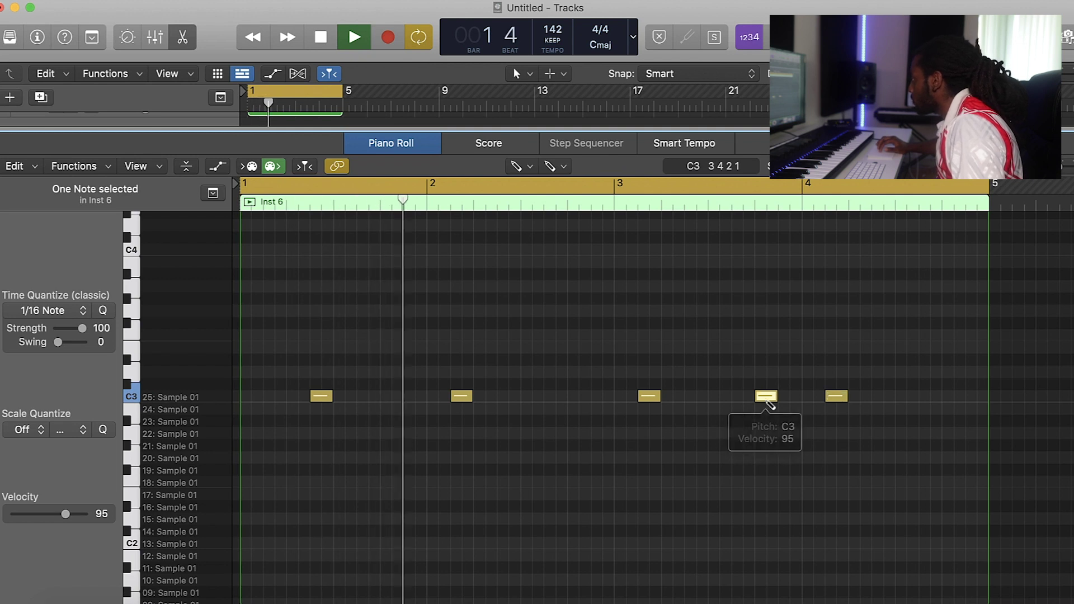
{"action": "left_click_drag", "start_coordinate": [769, 400], "coordinate": [791, 400]}
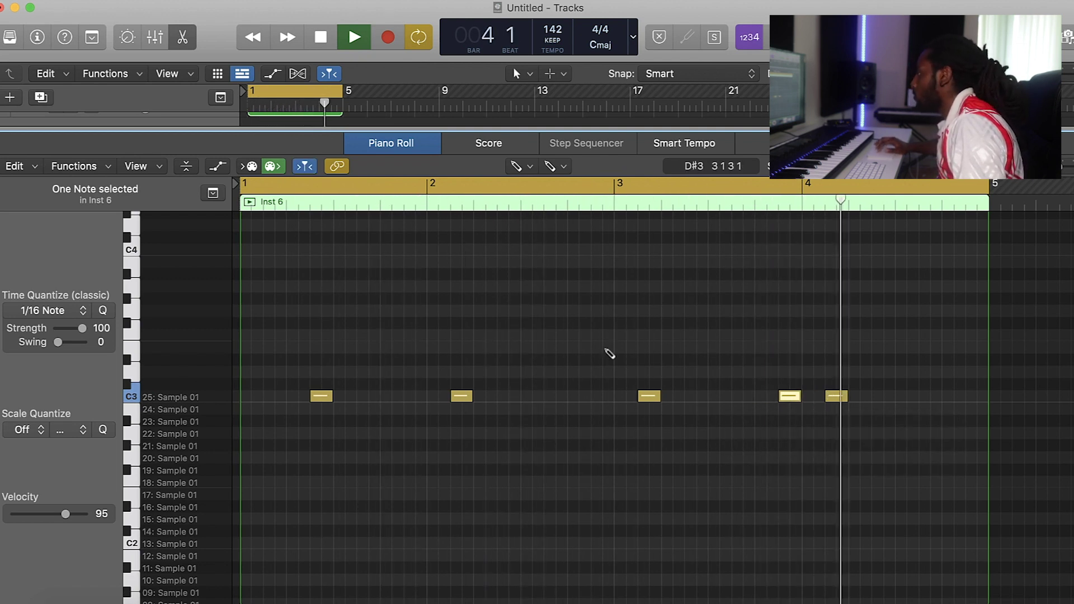
{"action": "left_click", "coordinate": [182, 37]}
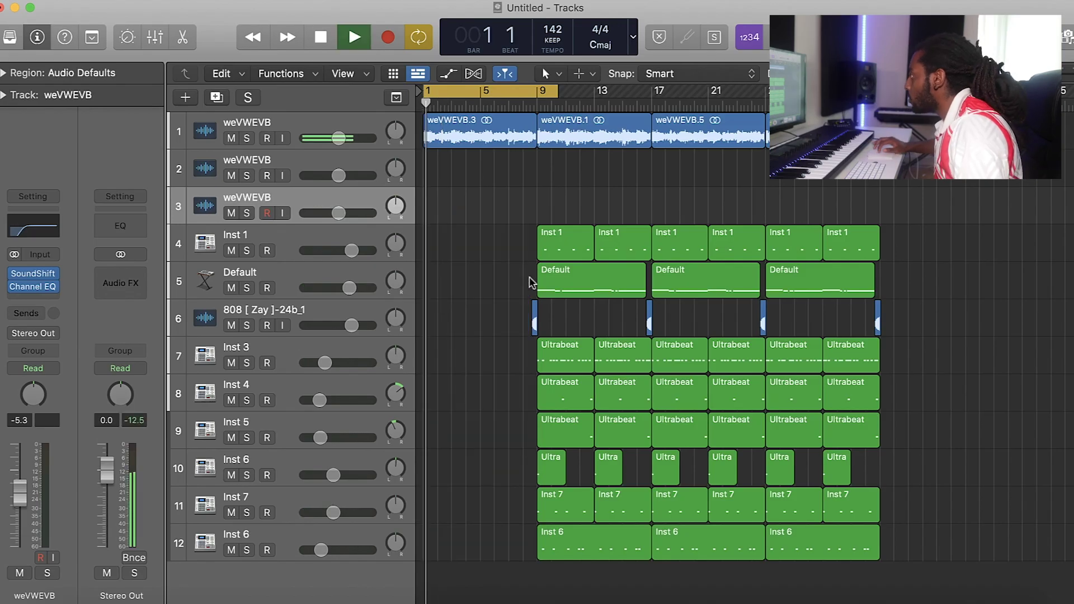
Copy the first guitar loop to bar 9 and thin that section by deleting the 808 before bar 9 and both Inst 4 regions.
{"action": "left_click", "coordinate": [534, 322]}
{"action": "key", "text": "Delete"}
{"action": "left_click_drag", "start_coordinate": [782, 205], "coordinate": [686, 137]}
{"action": "left_click", "coordinate": [478, 133]}
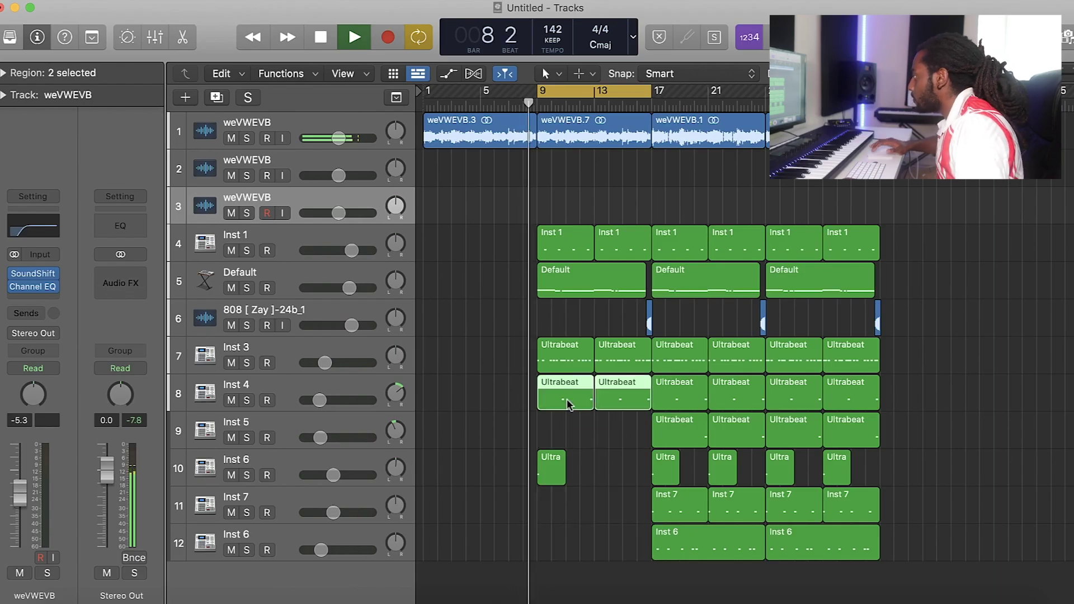
{"action": "key", "text": "Delete"}
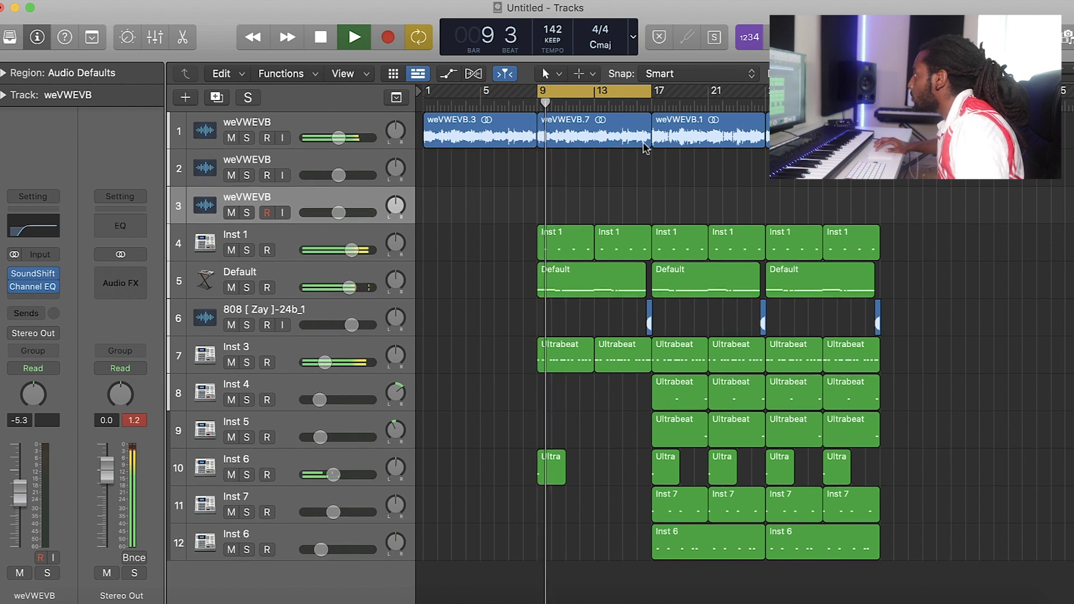
Cycle bar 16 and give the reversed 808 before bar 17 a fade-in of 97 and a fade-out of 116.
{"action": "left_click_drag", "start_coordinate": [638, 91], "coordinate": [650, 91]}
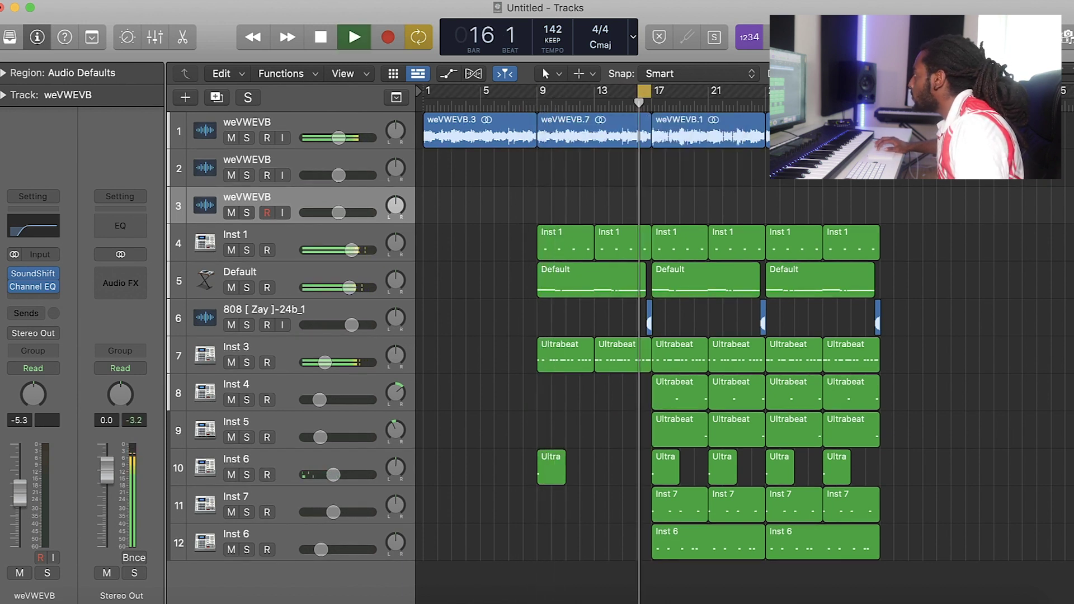
{"action": "key", "text": "super+Right"}
{"action": "key", "text": "super+Right"}
{"action": "key", "text": "super+Right"}
{"action": "key", "text": "super+Right"}
{"action": "left_click", "coordinate": [602, 92]}
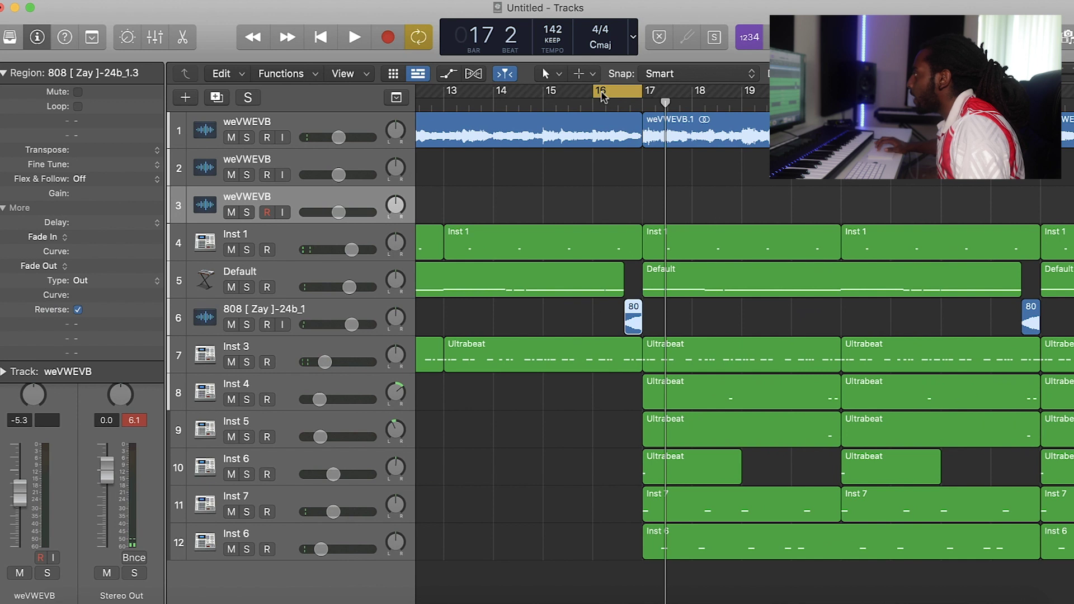
{"action": "key", "text": "space"}
{"action": "key", "text": "space"}
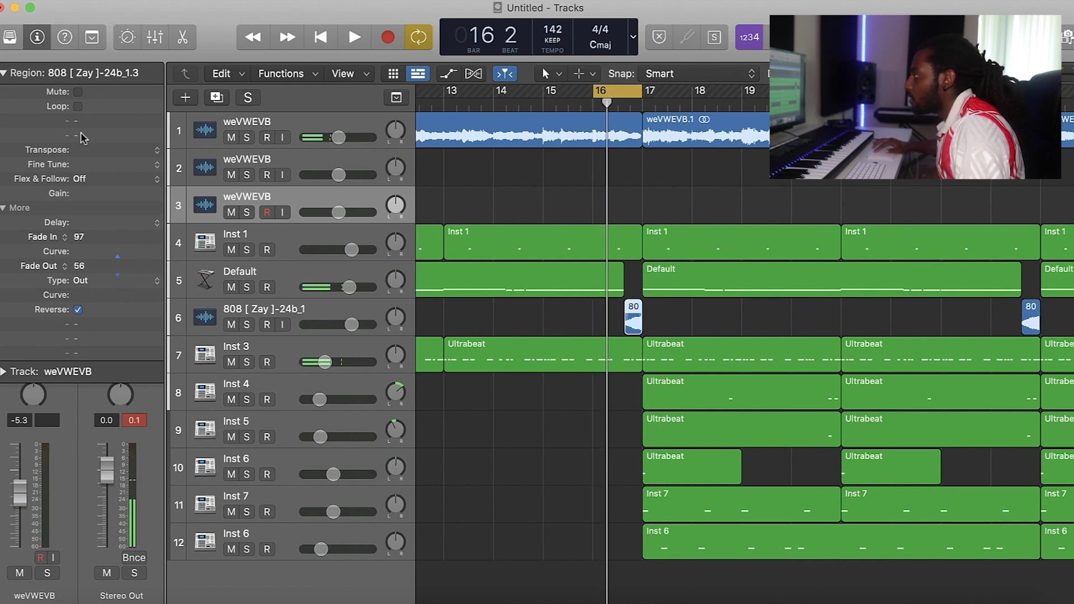
{"action": "key", "text": "space"}
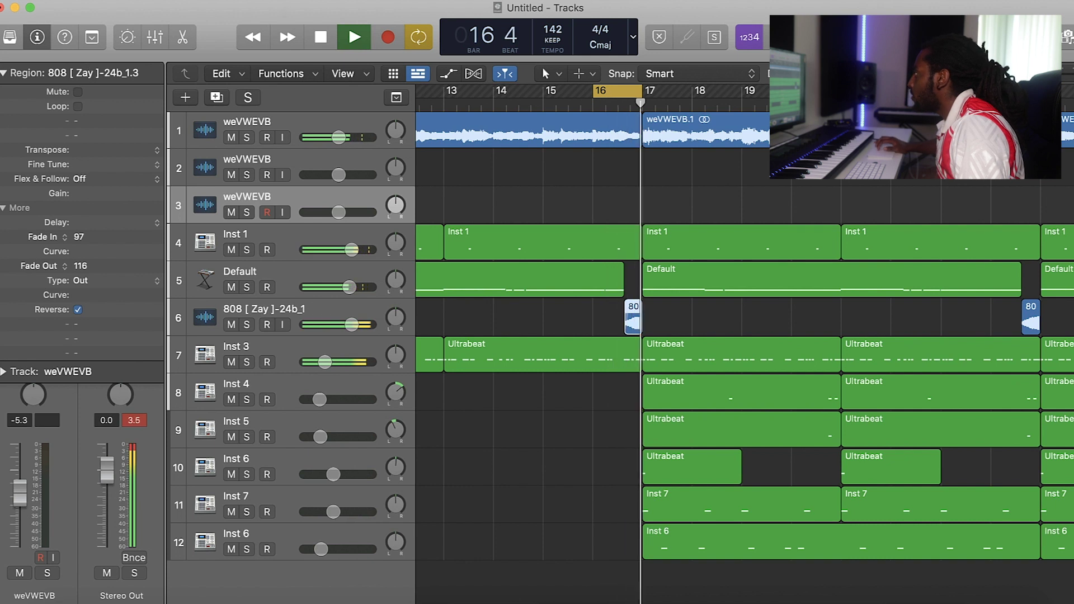
{"action": "key", "text": "space"}
{"action": "scroll", "coordinate": [622, 335], "scroll_direction": "down", "scroll_amount": 5}
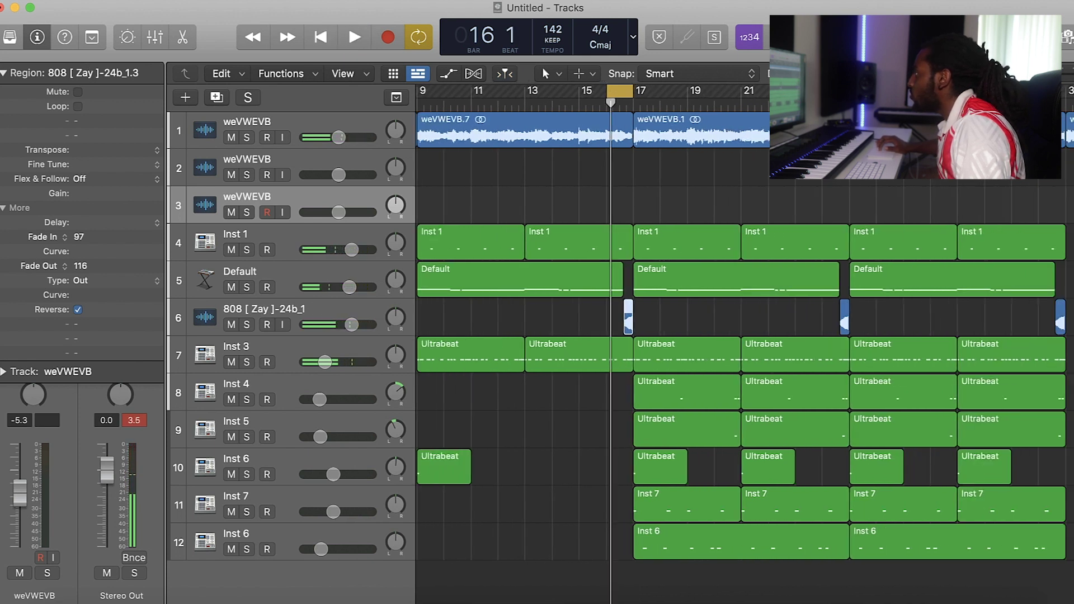
{"action": "scroll", "coordinate": [616, 211], "scroll_direction": "left", "scroll_amount": 3}
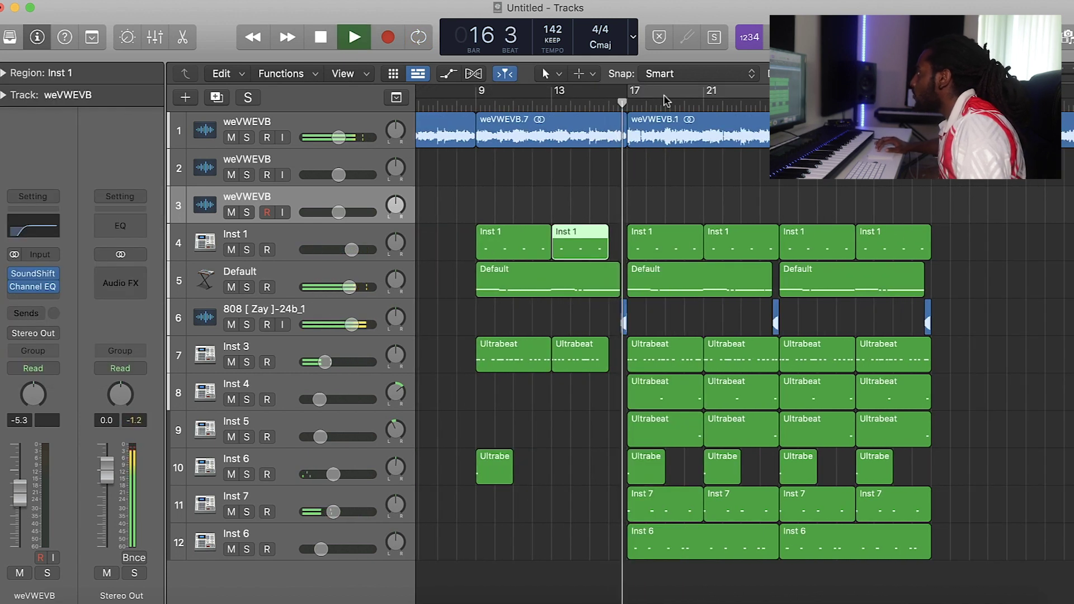
Turn on the cycle for bars 17 to 25 and shift its range to bars 25 to 33.
{"action": "left_click", "coordinate": [663, 93]}
{"action": "scroll", "coordinate": [698, 314], "scroll_direction": "right", "scroll_amount": 3}
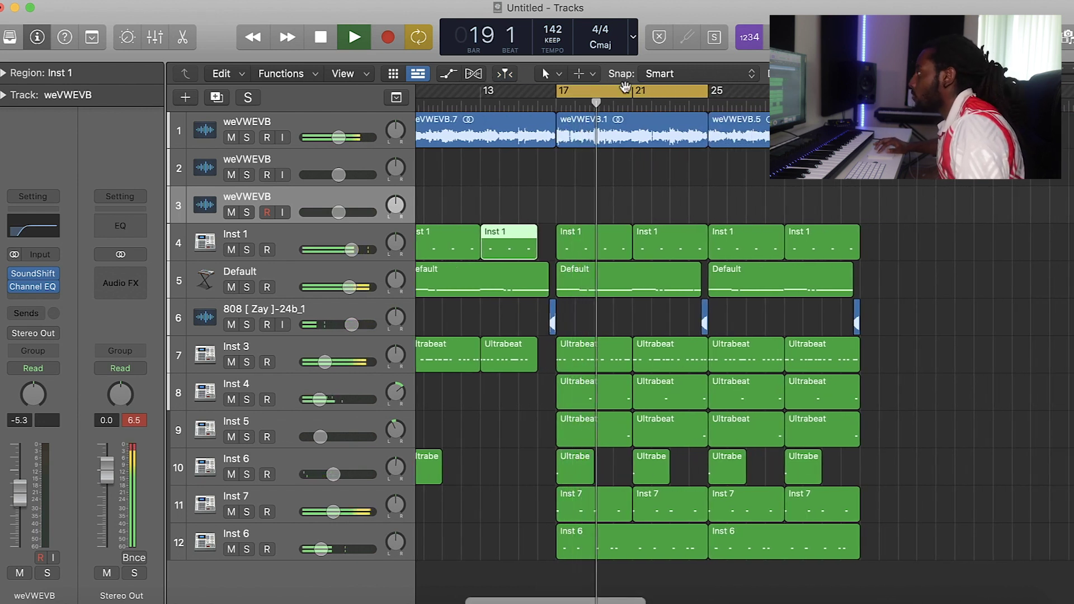
{"action": "left_click_drag", "start_coordinate": [625, 87], "coordinate": [778, 88]}
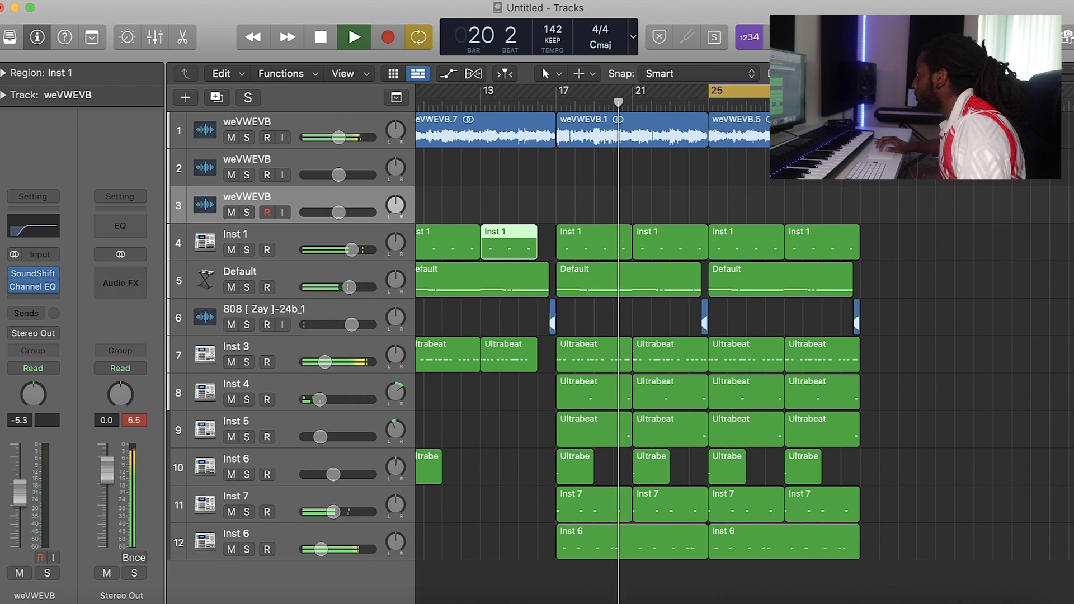
{"action": "key", "text": "super+Left"}
{"action": "key", "text": "super+Left"}
{"action": "key", "text": "super+Left"}
{"action": "key", "text": "super+Left"}
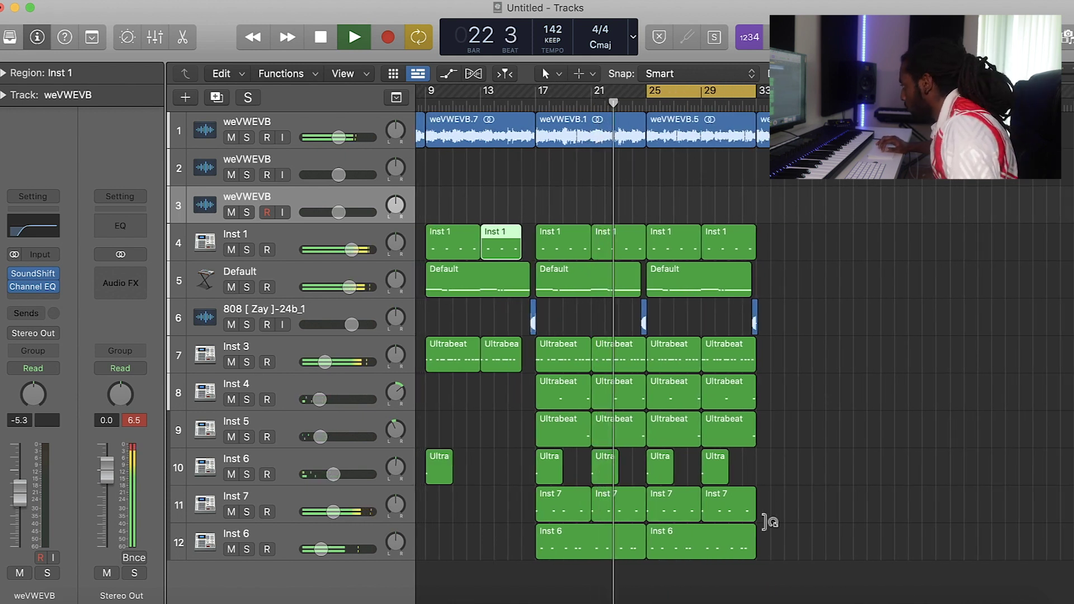
Delete the Inst 7 regions from bar 25 to 33 and track 10's Ultrabeat region at bar 29.
{"action": "left_click_drag", "start_coordinate": [777, 514], "coordinate": [678, 511]}
{"action": "key", "text": "Delete"}
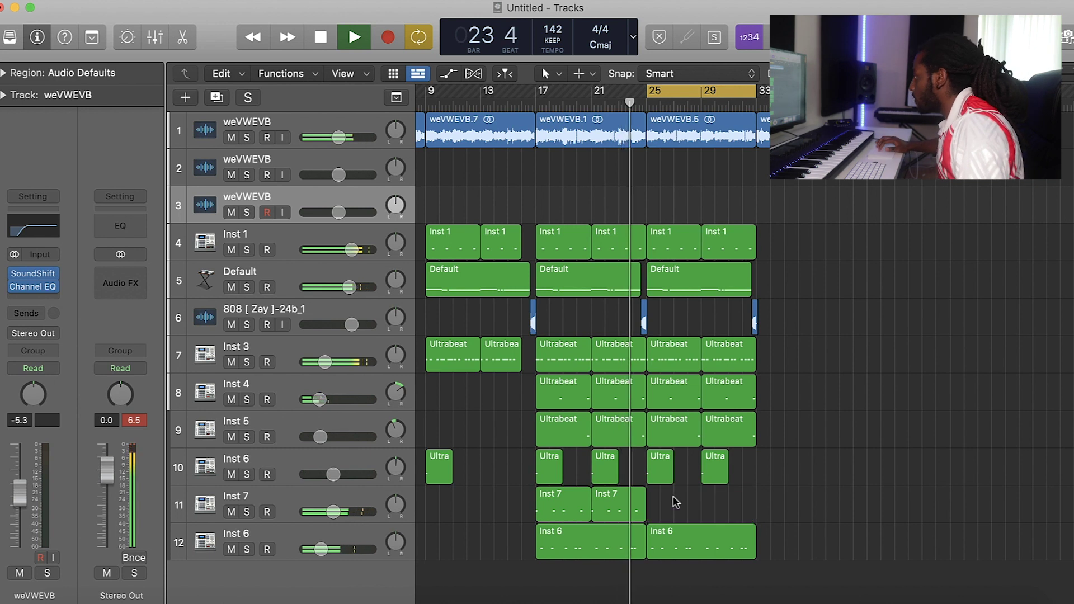
{"action": "left_click", "coordinate": [706, 471]}
{"action": "key", "text": "Delete"}
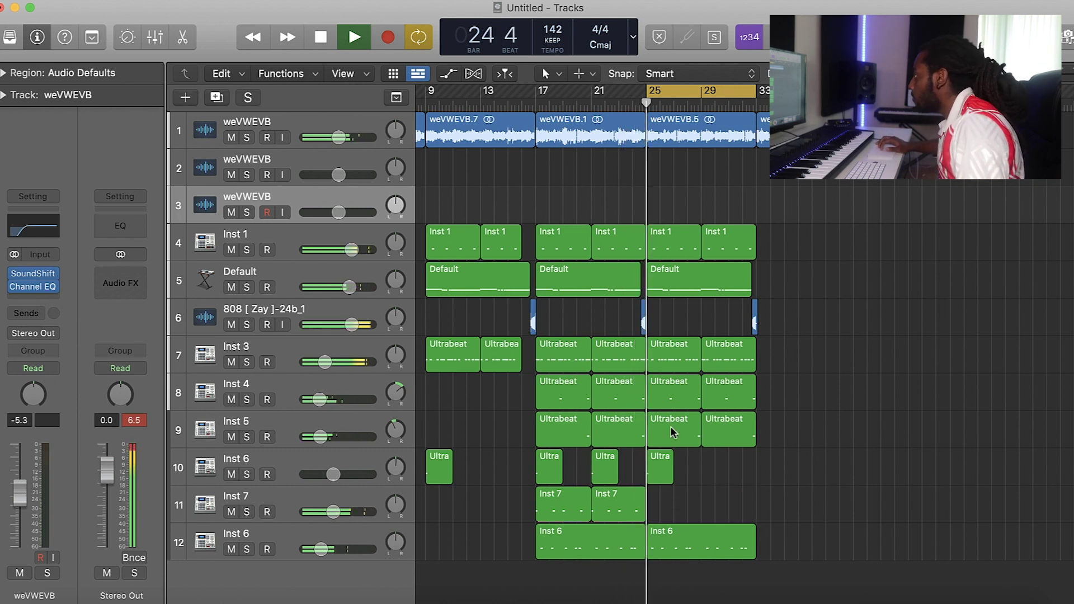
Delete the reversed 808 before bar 25 and extend the Default bass region from bar 17 up to bar 25.
{"action": "left_click", "coordinate": [644, 319]}
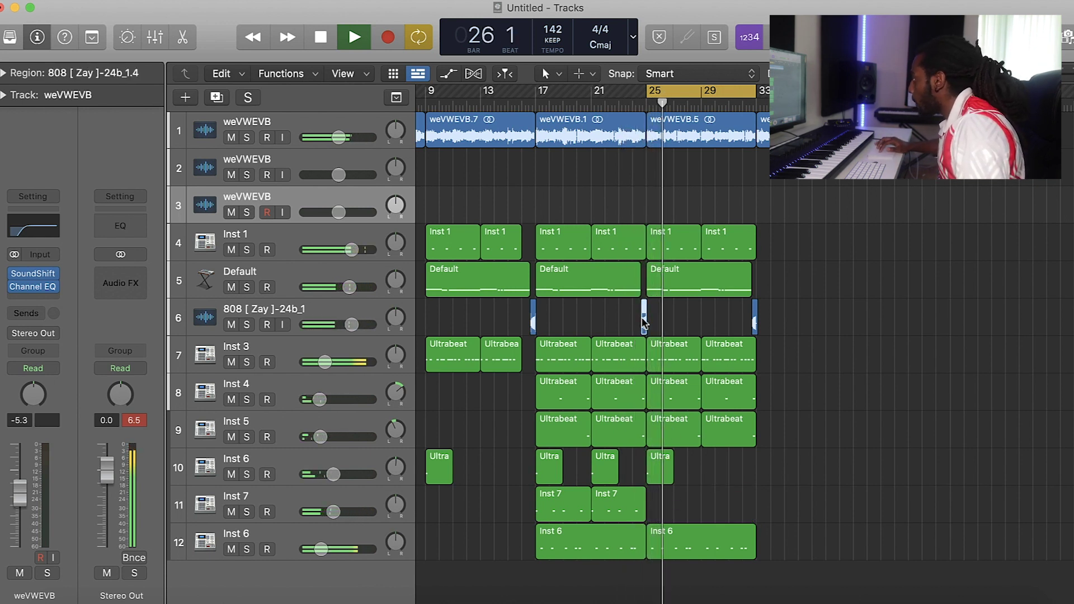
{"action": "key", "text": "Delete"}
{"action": "key", "text": "space"}
{"action": "left_click_drag", "start_coordinate": [638, 296], "coordinate": [641, 296]}
{"action": "left_click", "coordinate": [649, 92]}
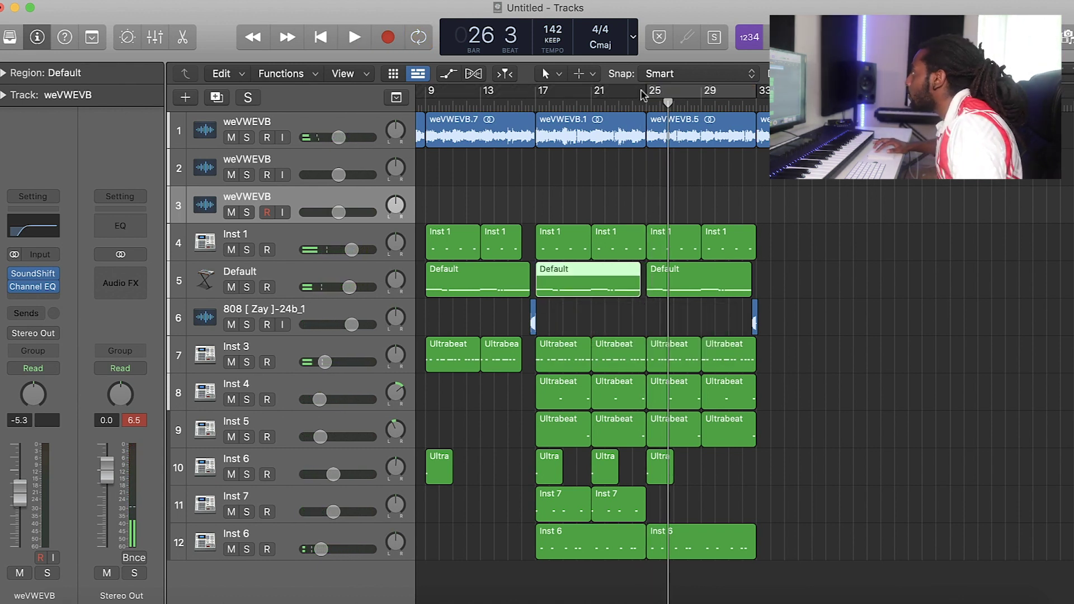
{"action": "double_click", "coordinate": [631, 103]}
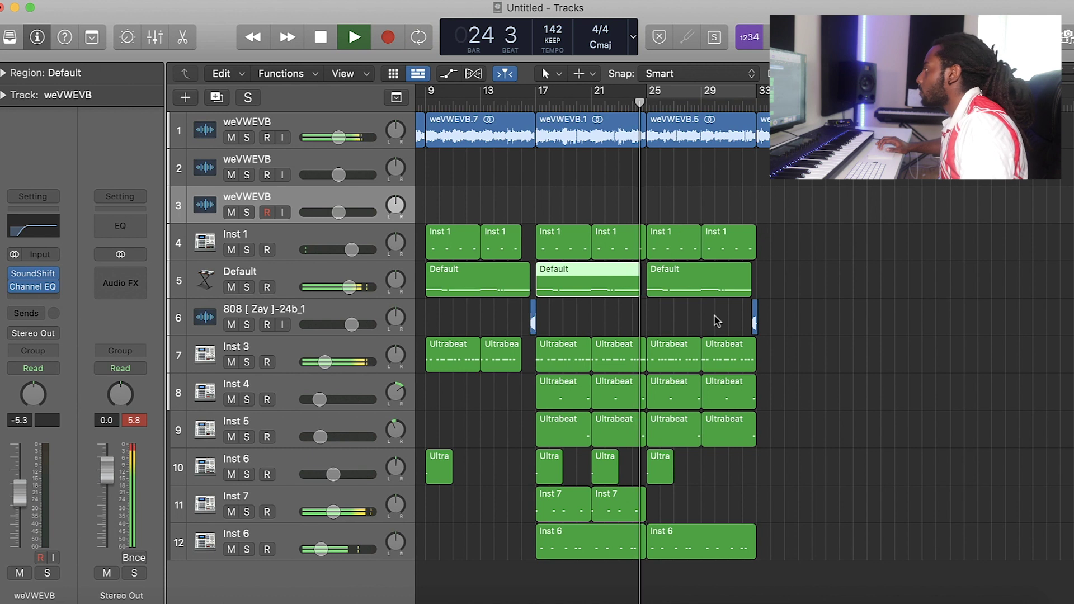
{"action": "left_click_drag", "start_coordinate": [641, 294], "coordinate": [647, 295]}
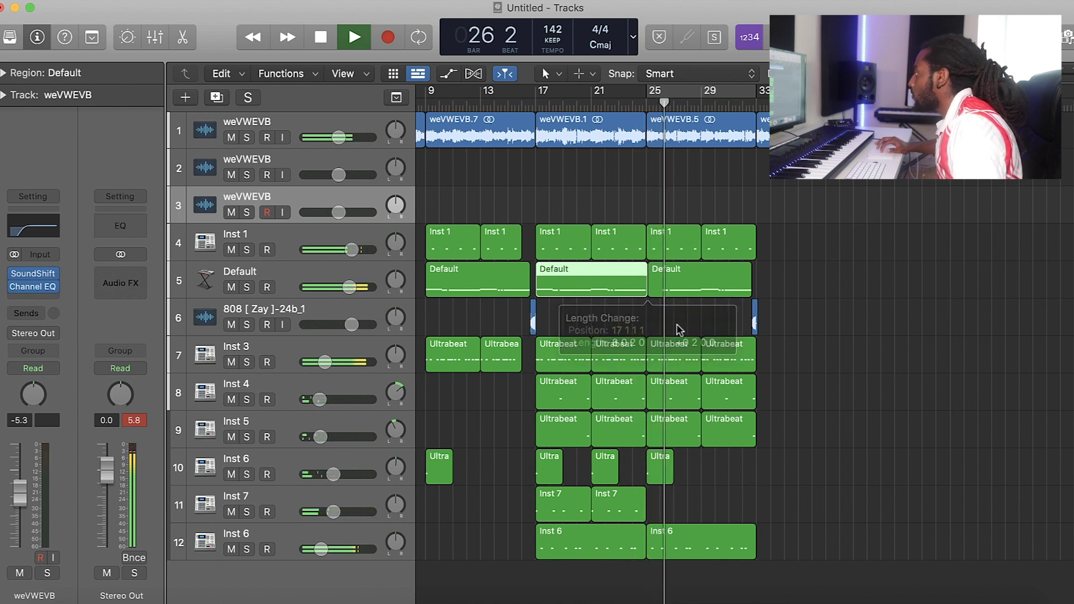
{"action": "left_click", "coordinate": [695, 282]}
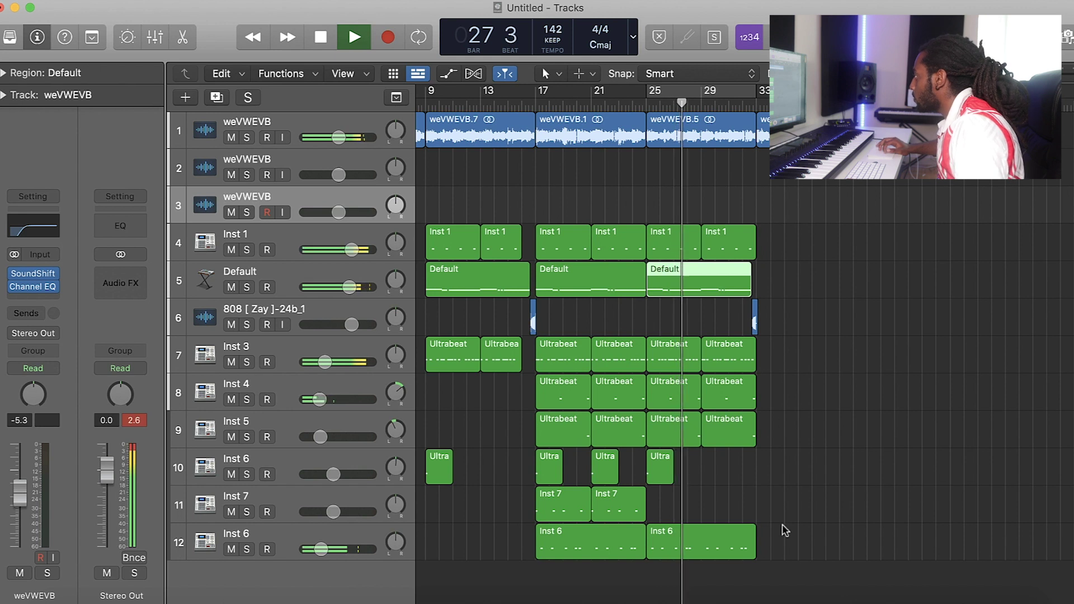
Repeat all instrument and 808 regions of bars 25 to 33 at bar 33 and set the cycle to bars 33 to 41.
{"action": "left_click_drag", "start_coordinate": [764, 565], "coordinate": [653, 198]}
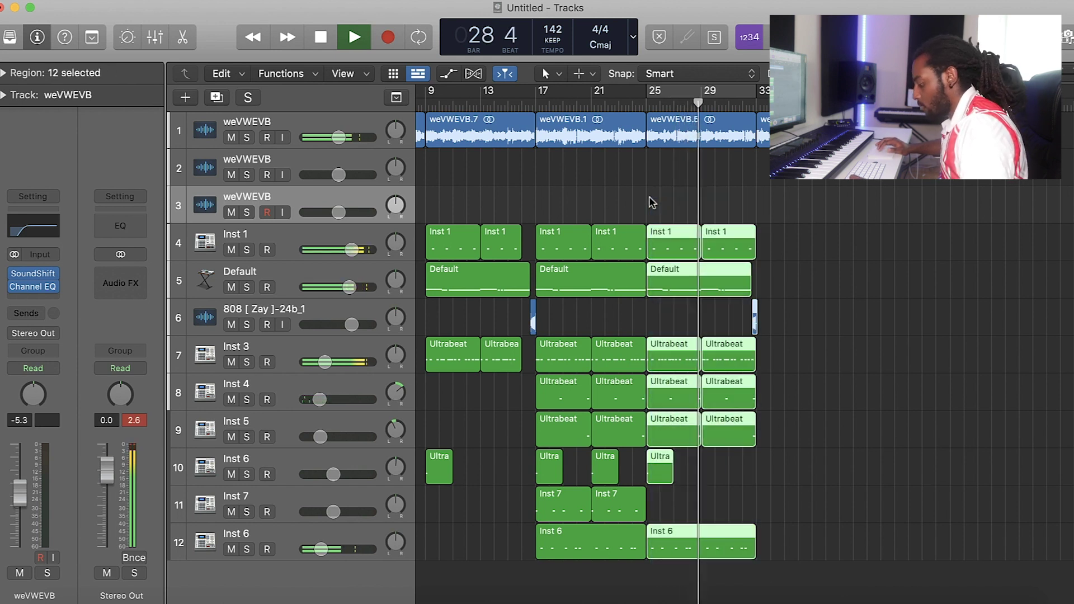
{"action": "key", "text": "super+r"}
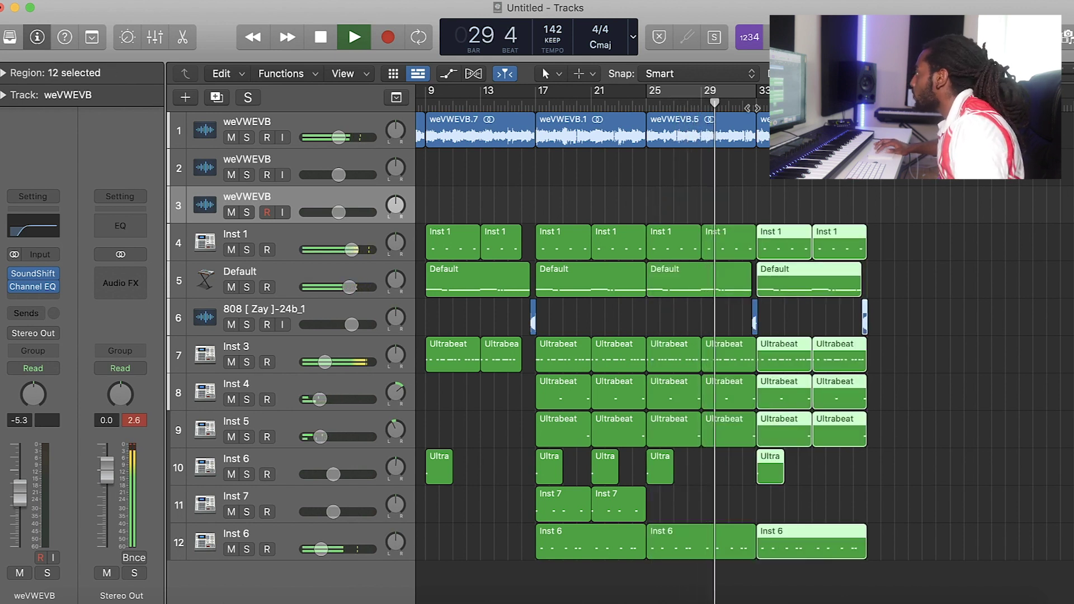
{"action": "left_click_drag", "start_coordinate": [758, 91], "coordinate": [867, 91]}
Copy the two Inst 7 regions from bar 17 to bar 33 and play the arrangement.
{"action": "key", "text": "space"}
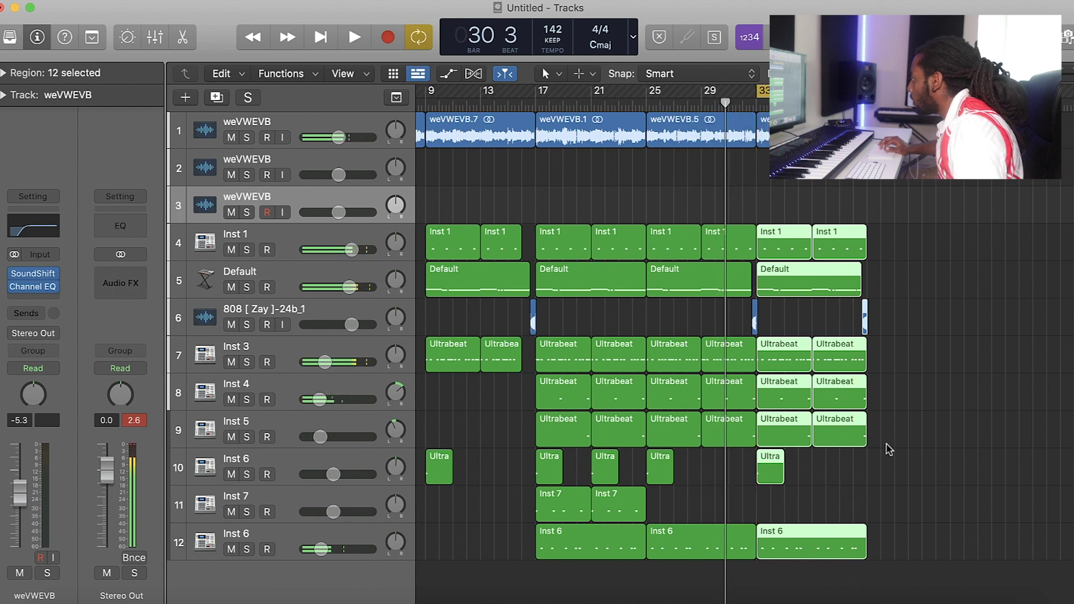
{"action": "left_click", "coordinate": [888, 465]}
{"action": "left_click_drag", "start_coordinate": [548, 508], "coordinate": [789, 508]}
{"action": "key", "text": "space"}
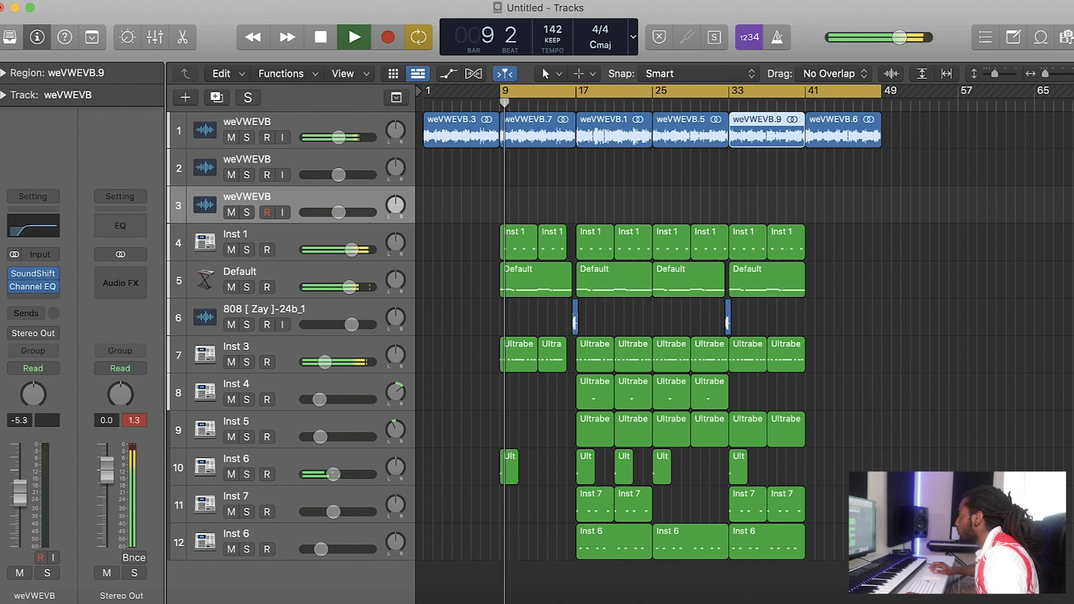
Repeat all regions from bar 9 to bar 49, including the guitar loops, at bar 49.
{"action": "left_click_drag", "start_coordinate": [878, 560], "coordinate": [505, 123]}
{"action": "key", "text": "super+r"}
{"action": "left_click_drag", "start_coordinate": [1051, 75], "coordinate": [1044, 74]}
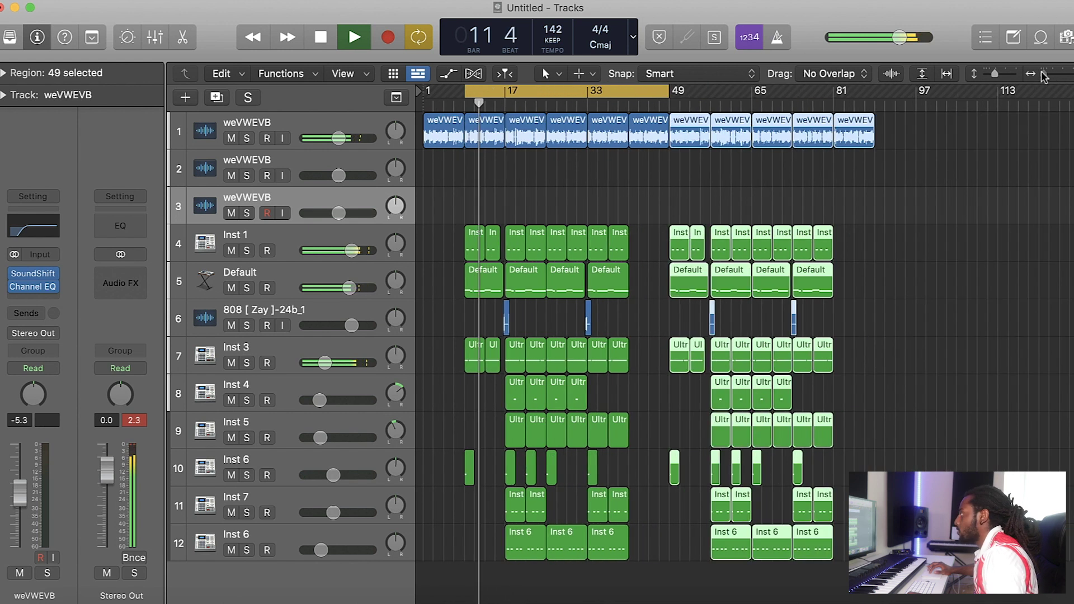